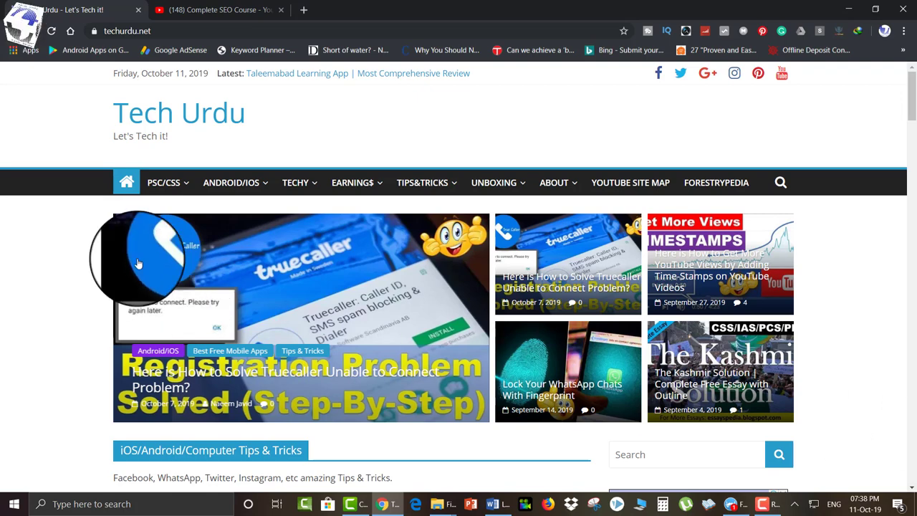
Look through the Tech Urdu homepage, from the featured posts down to the Top Posts list and back
mouse_move(156, 192)
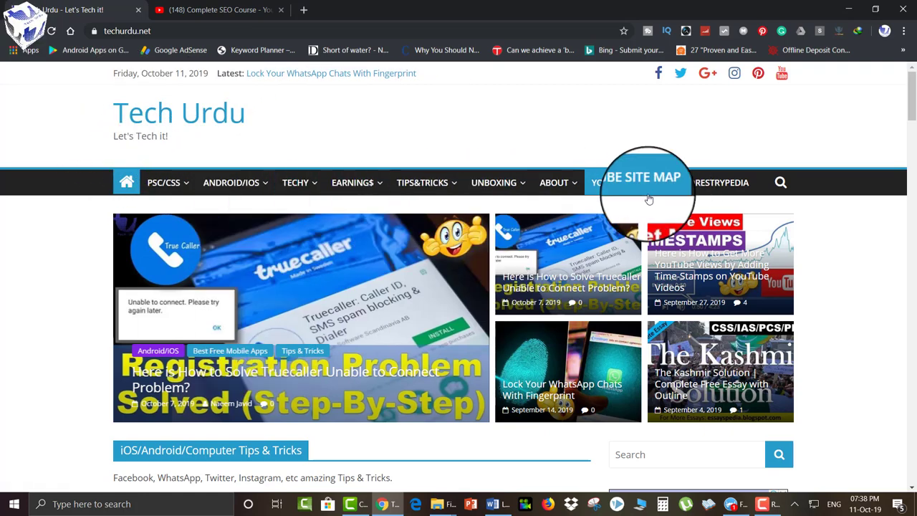
scroll(32, 294, "down", 10)
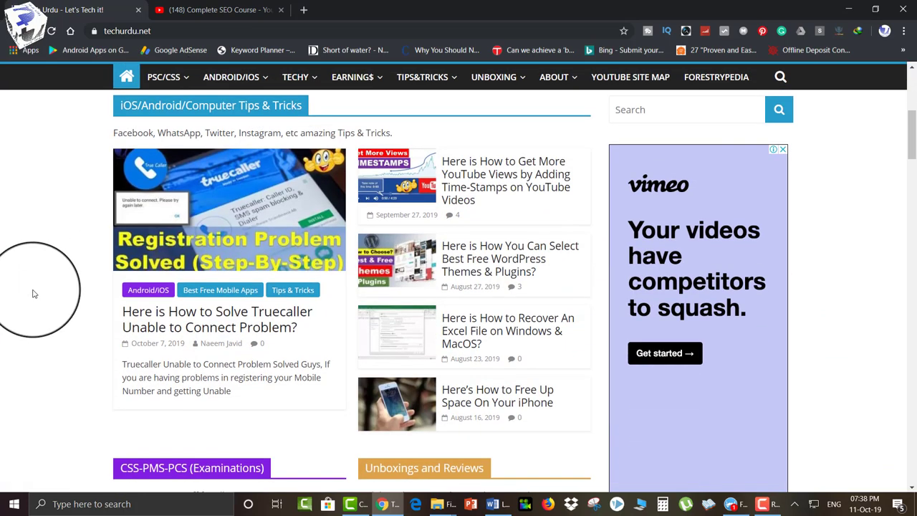
scroll(33, 293, "down", 15)
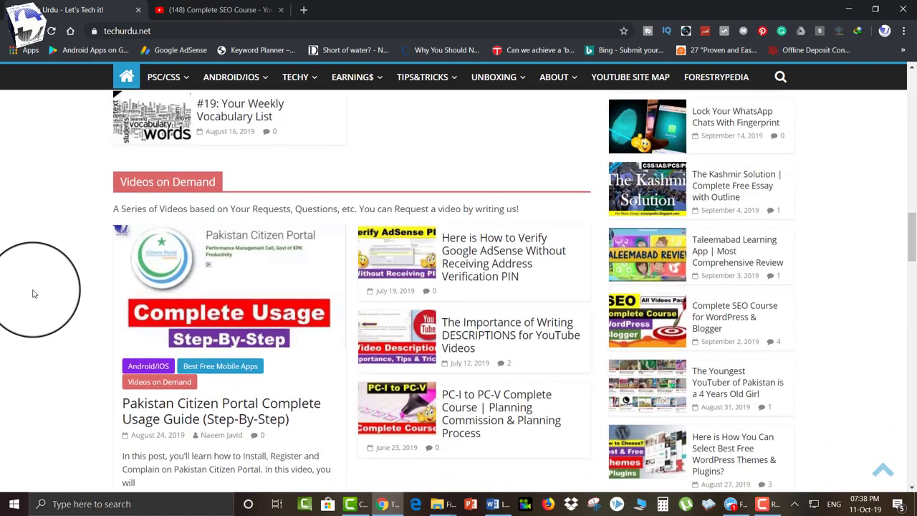
scroll(32, 294, "down", 3)
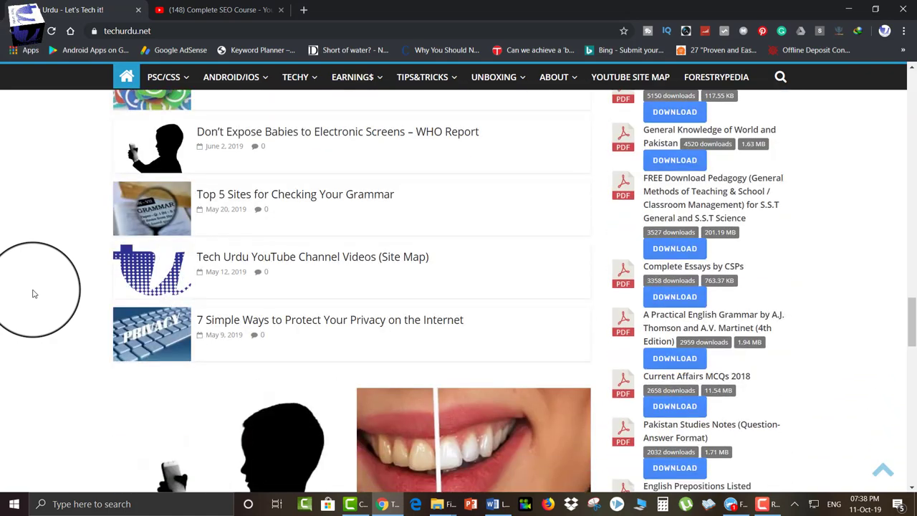
scroll(33, 294, "down", 7)
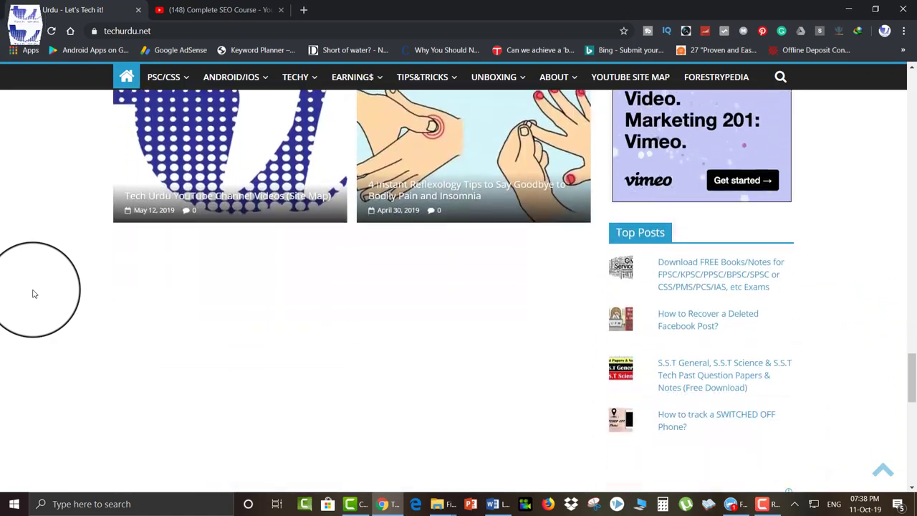
scroll(32, 294, "up", 15)
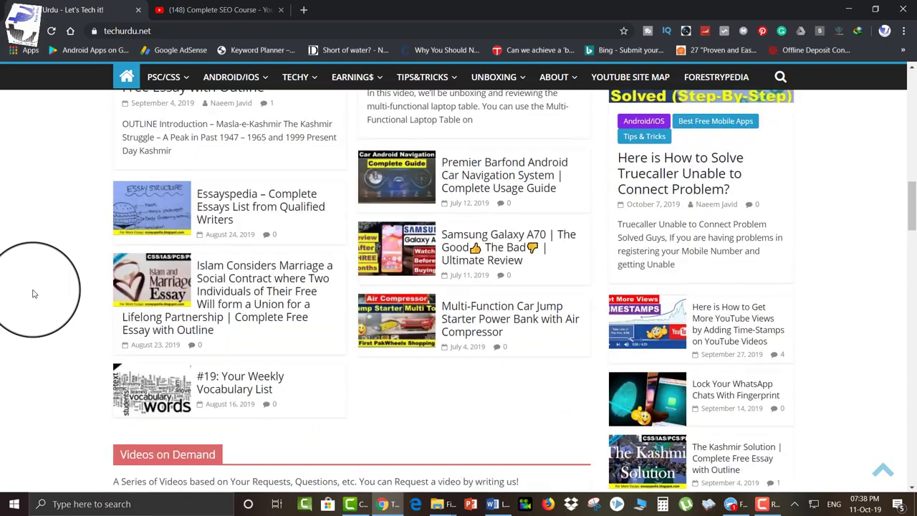
scroll(32, 294, "up", 10)
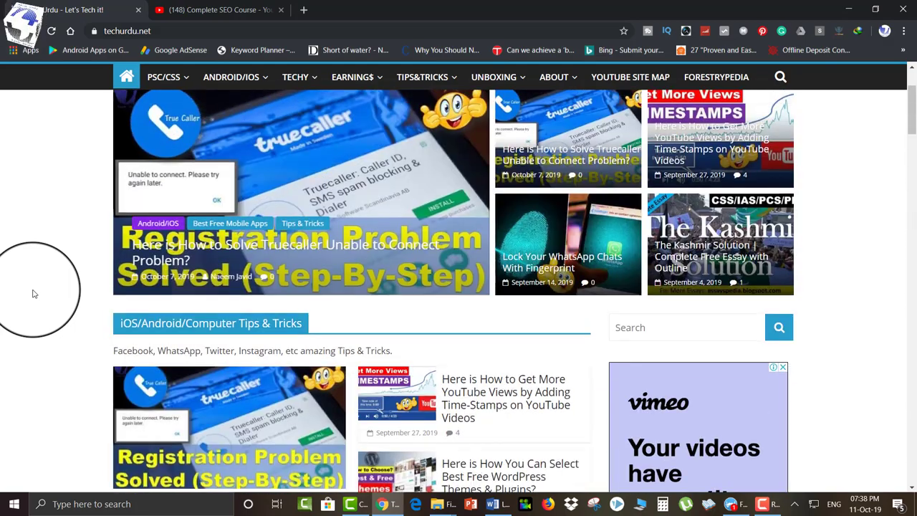
scroll(32, 294, "up", 3)
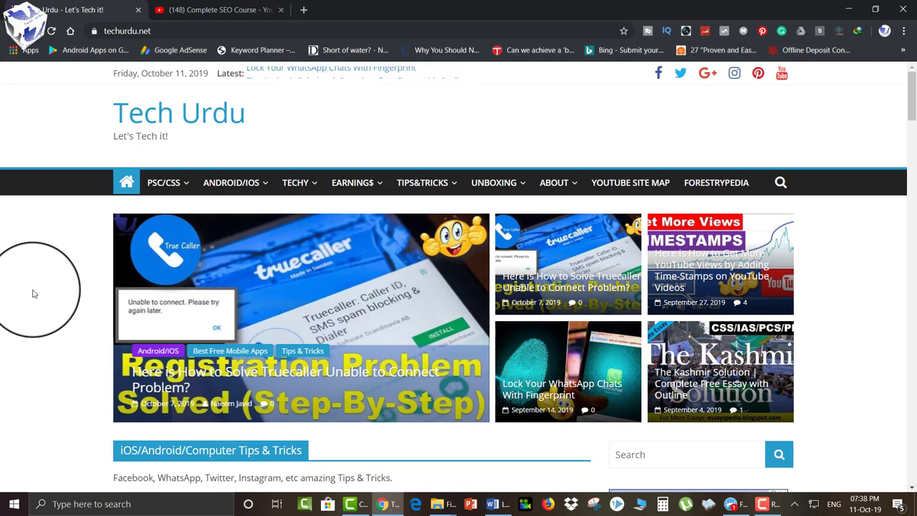
View the homepage's page source, examine its code through to the closing tags, and close the source tab
right_click(38, 289)
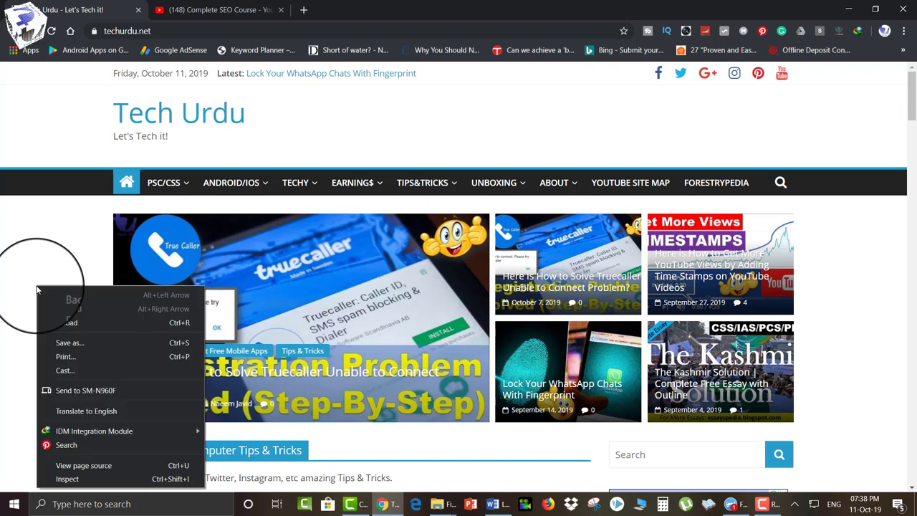
right_click(67, 270)
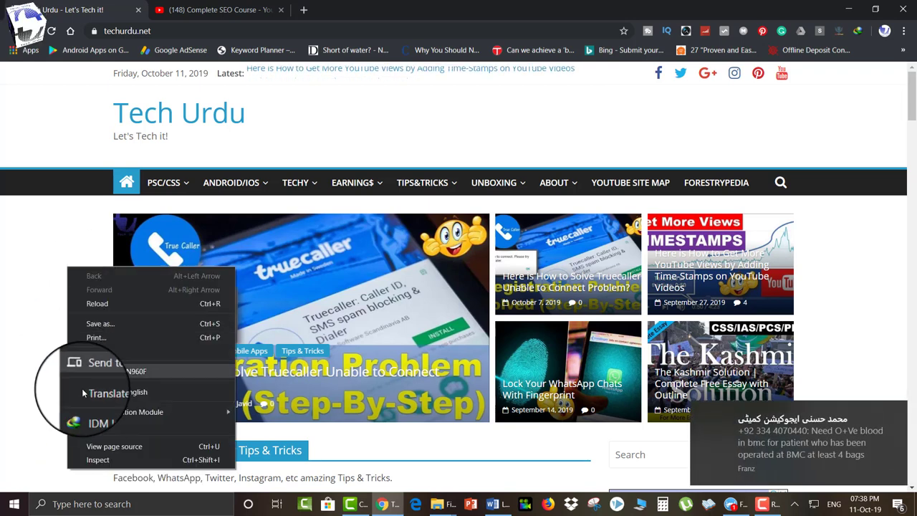
left_click(96, 447)
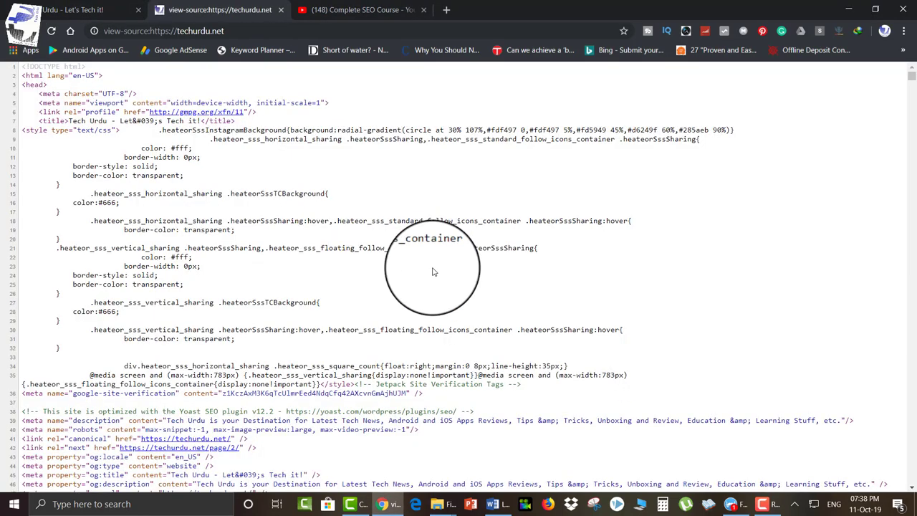
scroll(433, 271, "down", 10)
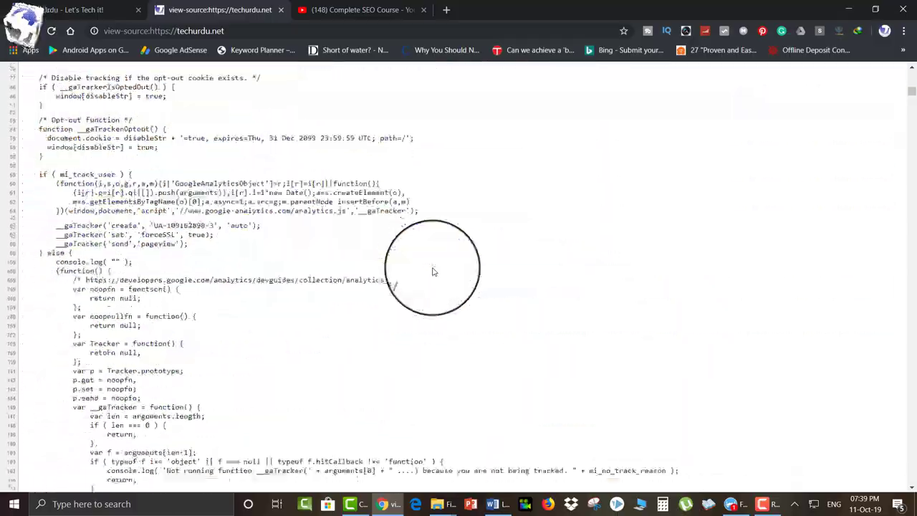
scroll(432, 271, "down", 15)
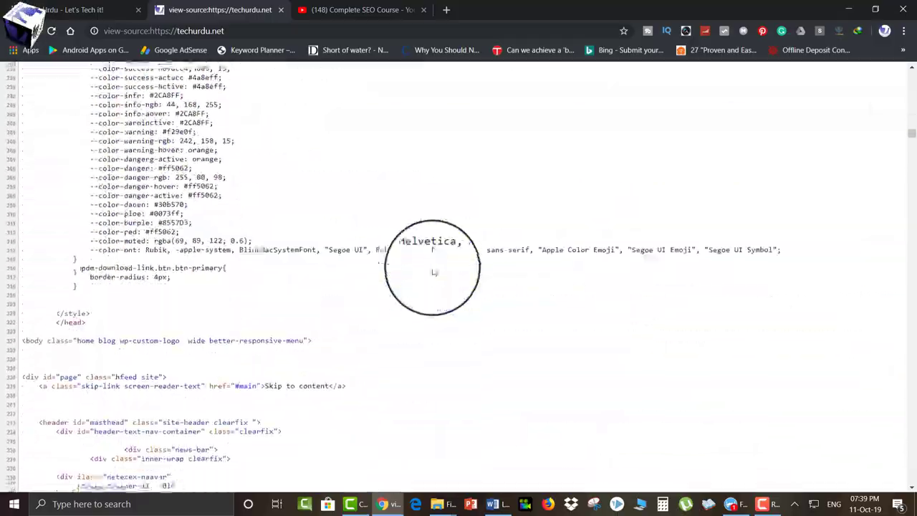
scroll(434, 272, "down", 20)
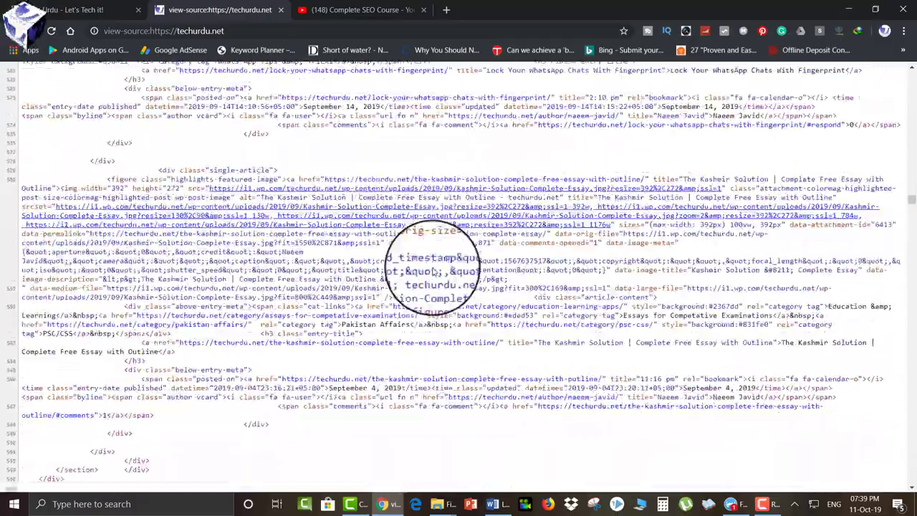
scroll(434, 272, "down", 20)
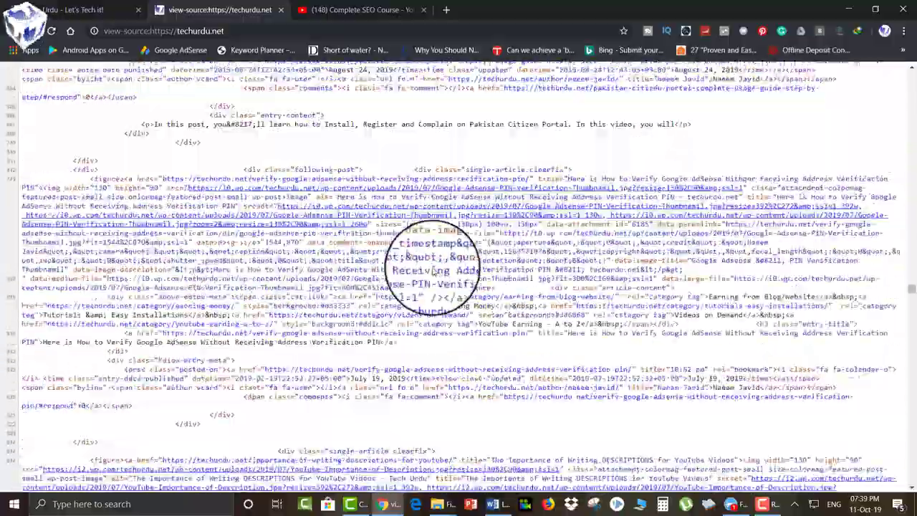
scroll(432, 271, "down", 20)
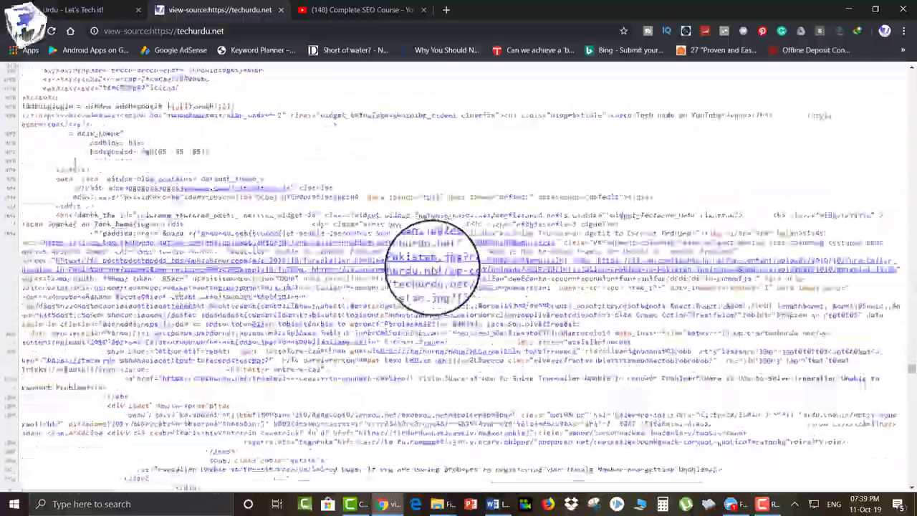
scroll(433, 271, "down", 20)
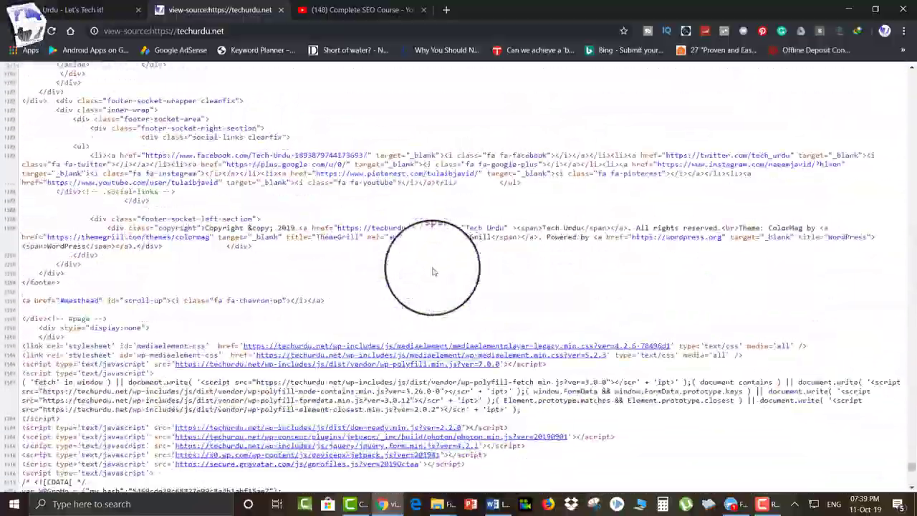
scroll(433, 272, "down", 10)
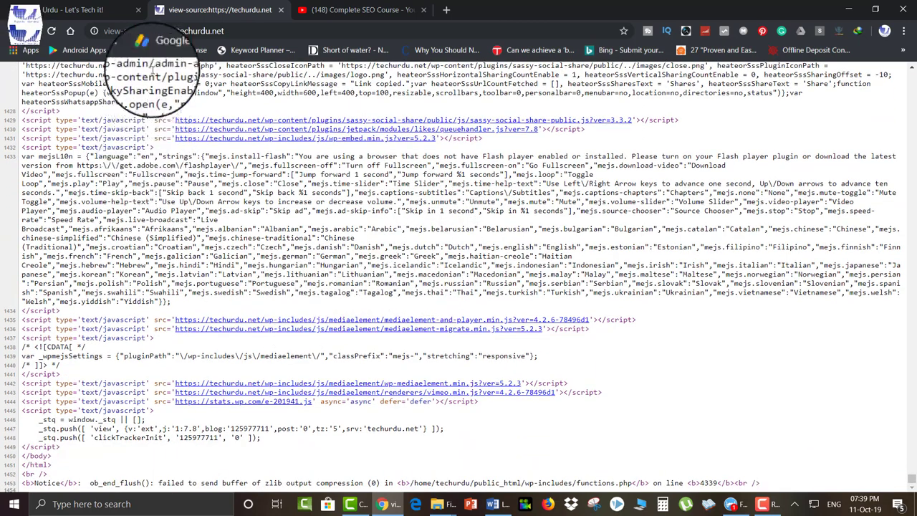
left_click(281, 11)
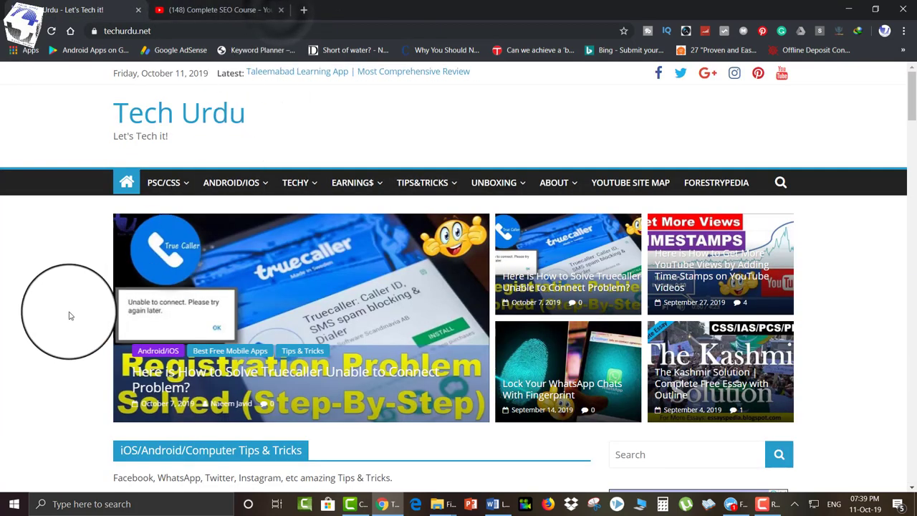
Open the featured post "Lock Your WhatsApp Chats With Fingerprint" from the homepage
left_click(169, 30)
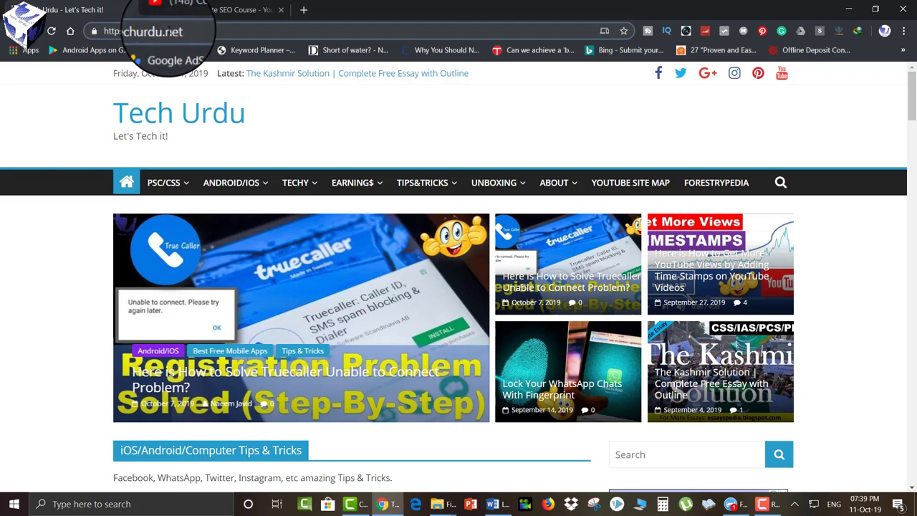
left_click(169, 30)
scroll(35, 272, "down", 3)
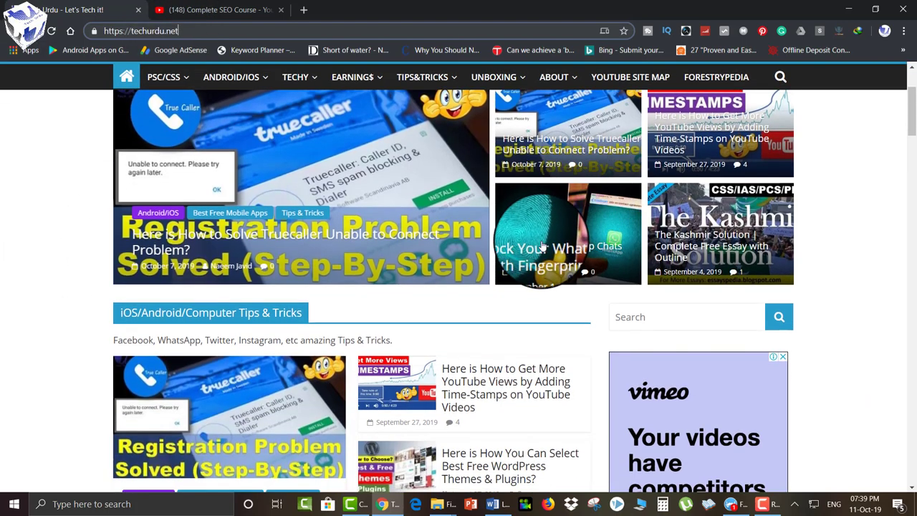
key("Return")
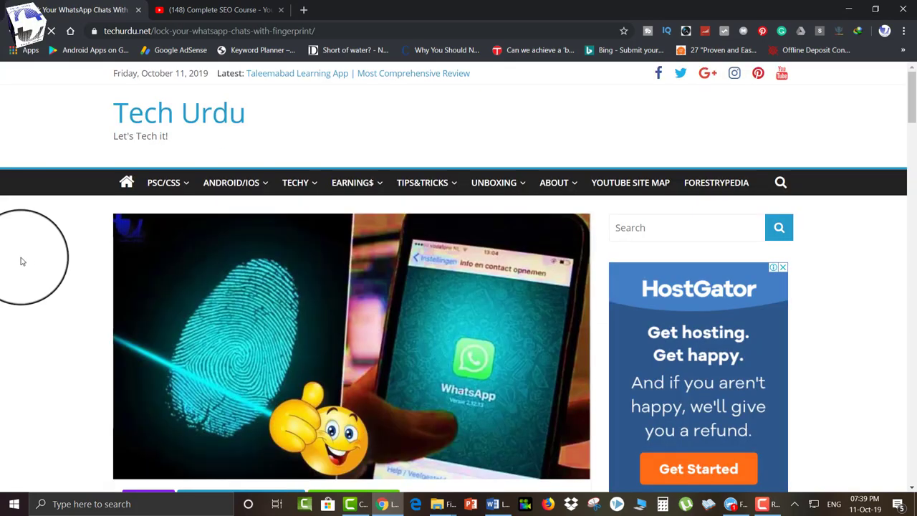
Look through the WhatsApp fingerprint post, including its instructions, embedded video, author box and related posts
scroll(28, 261, "down", 10)
scroll(27, 261, "up", 6)
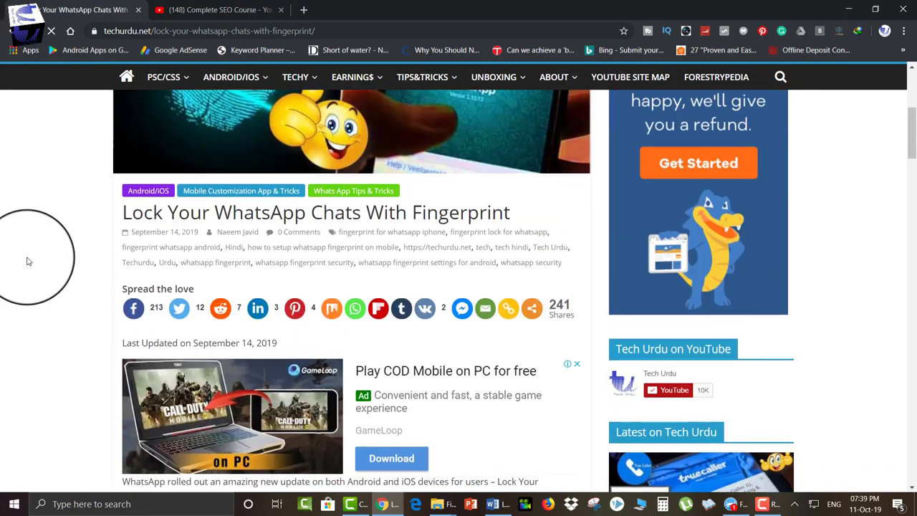
scroll(27, 261, "down", 1)
scroll(27, 262, "down", 12)
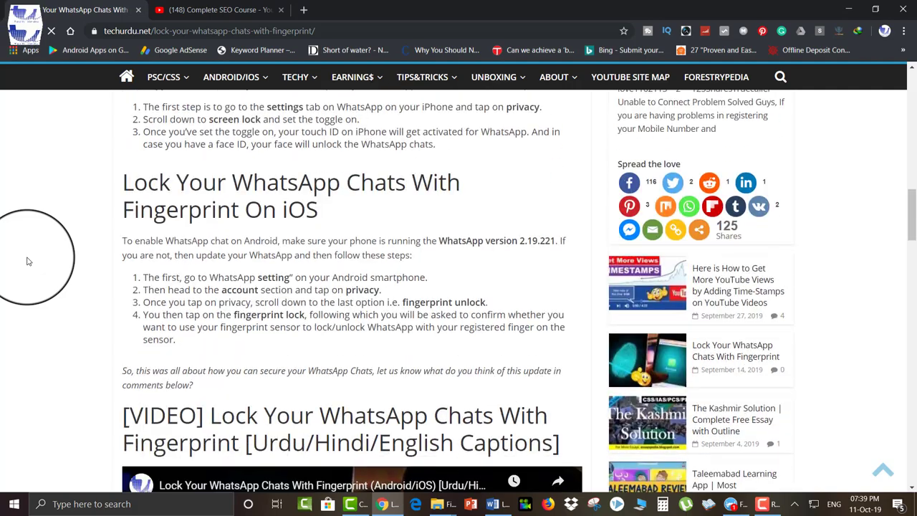
scroll(27, 262, "down", 5)
scroll(27, 262, "down", 6)
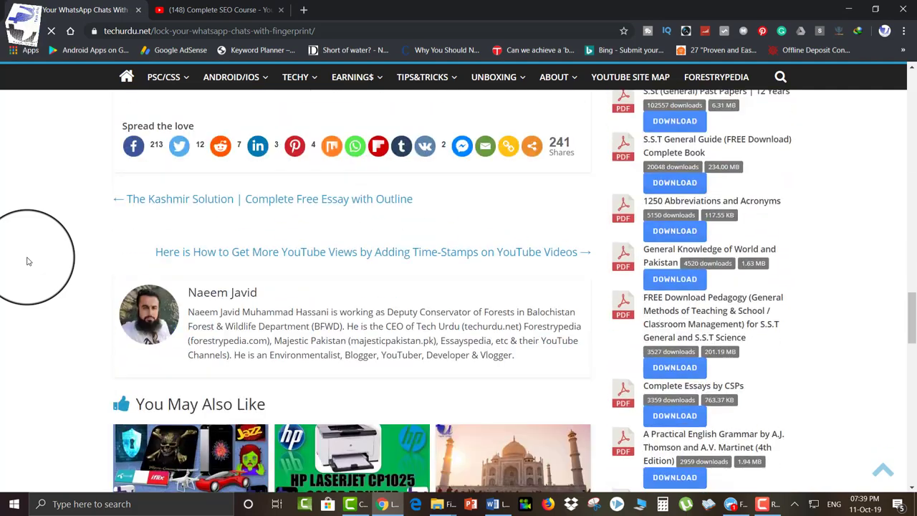
scroll(27, 261, "down", 1)
scroll(27, 262, "down", 5)
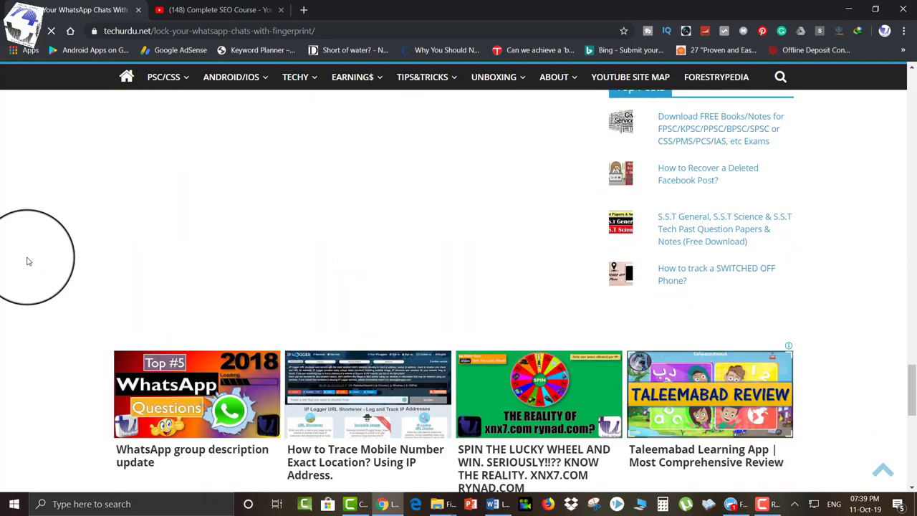
scroll(26, 260, "up", 16)
View the WhatsApp fingerprint post's page source, examine its style, header and menu code, and close the source tab
right_click(41, 209)
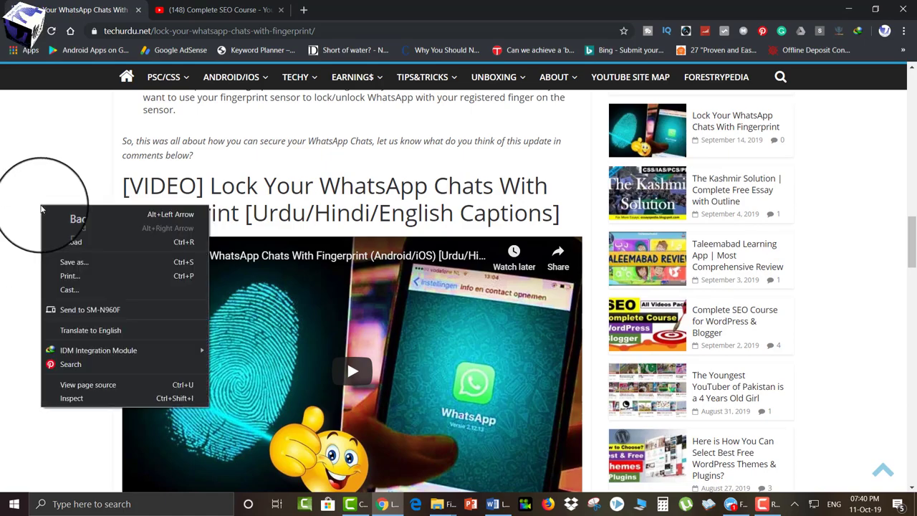
left_click(73, 384)
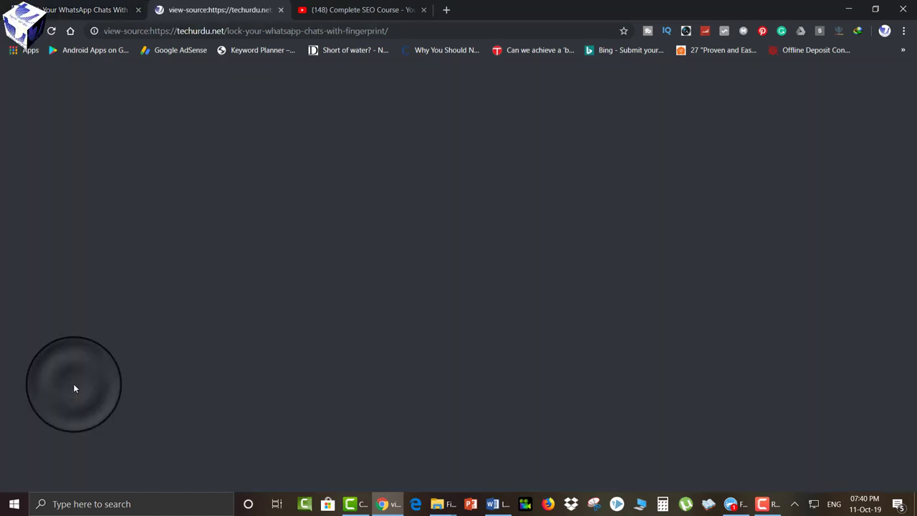
scroll(284, 288, "down", 15)
scroll(284, 288, "down", 20)
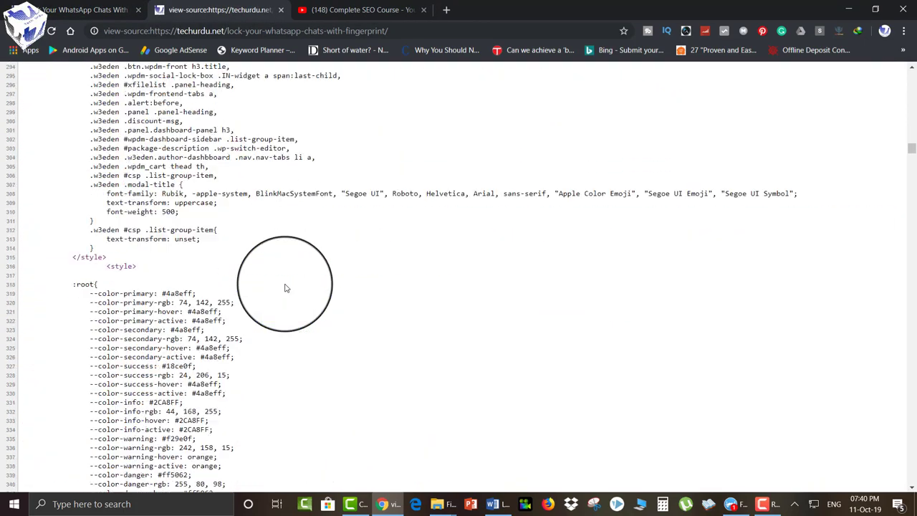
scroll(284, 288, "up", 10)
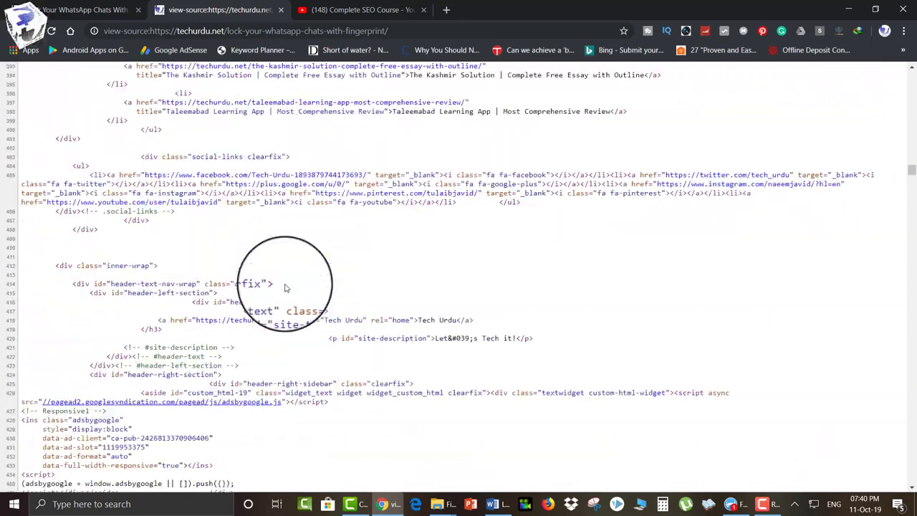
scroll(286, 294, "down", 11)
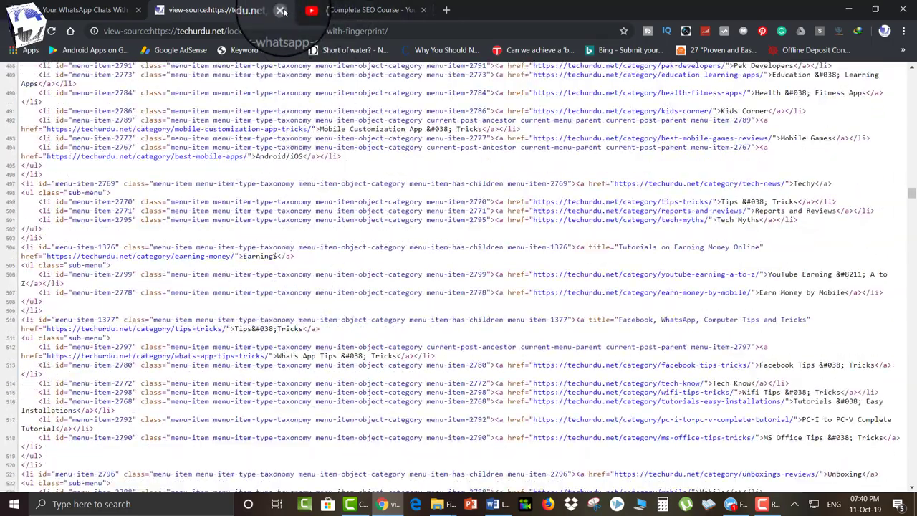
left_click(280, 10)
Review the beginning of the WhatsApp fingerprint post, with its featured image, title, tags and sharing row
scroll(18, 283, "up", 10)
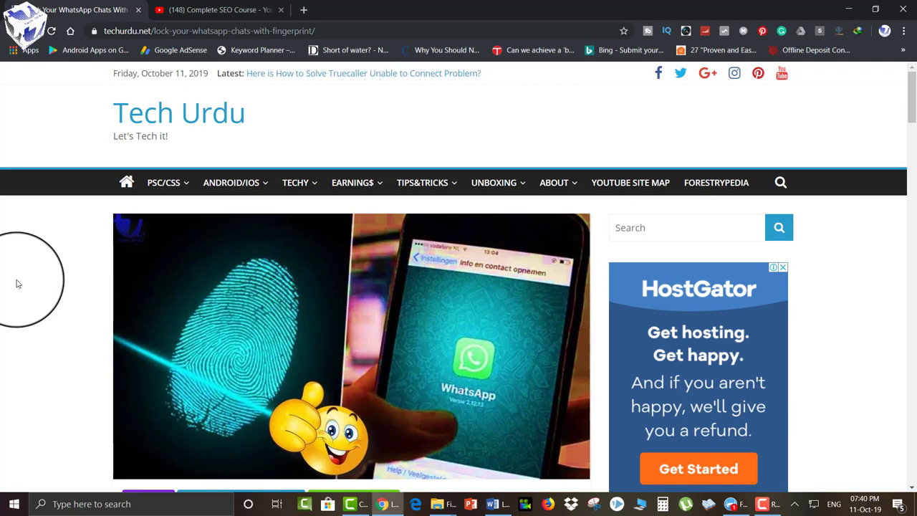
scroll(18, 283, "down", 3)
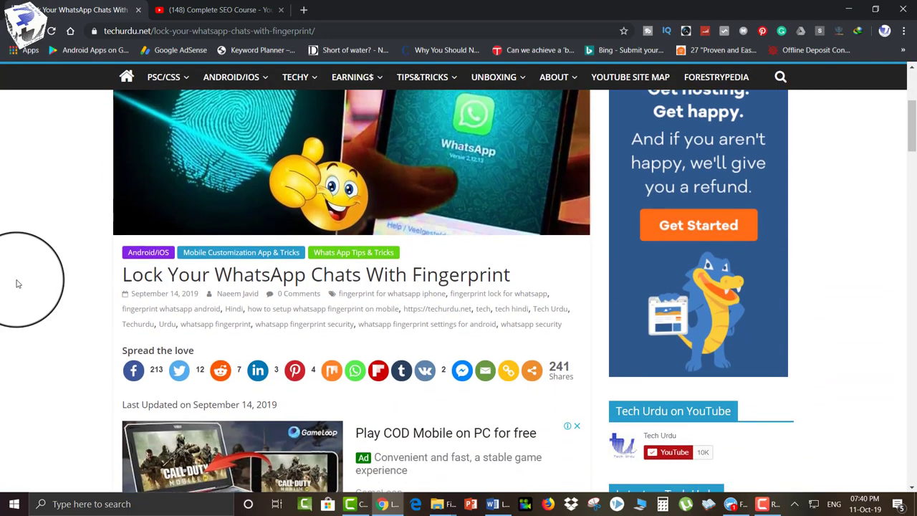
scroll(18, 284, "up", 3)
scroll(55, 260, "down", 2)
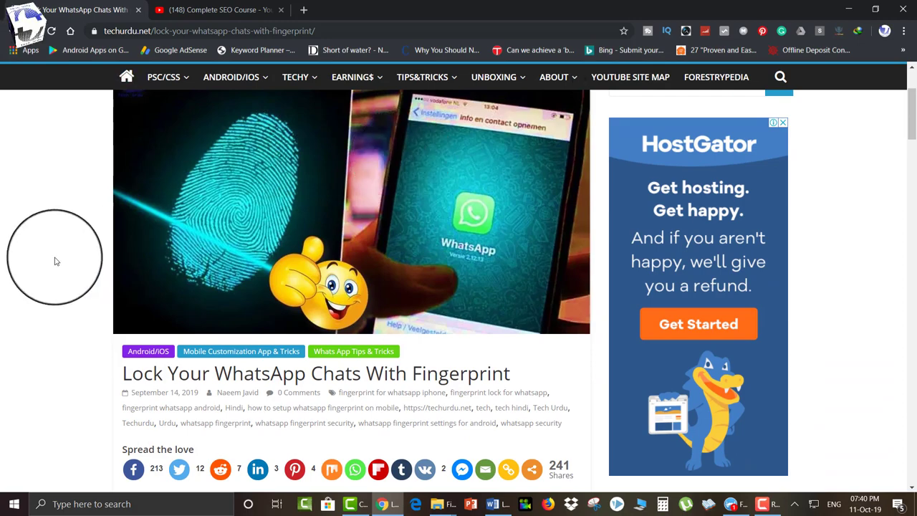
scroll(68, 212, "up", 1)
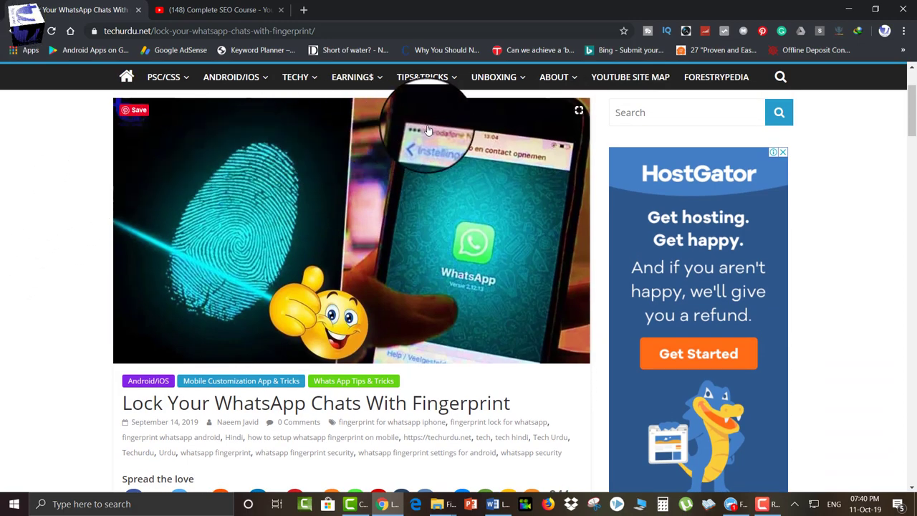
Look through the whole WhatsApp fingerprint post, from its title and sharing row to the comment box, and return to its beginning
scroll(6, 337, "down", 2)
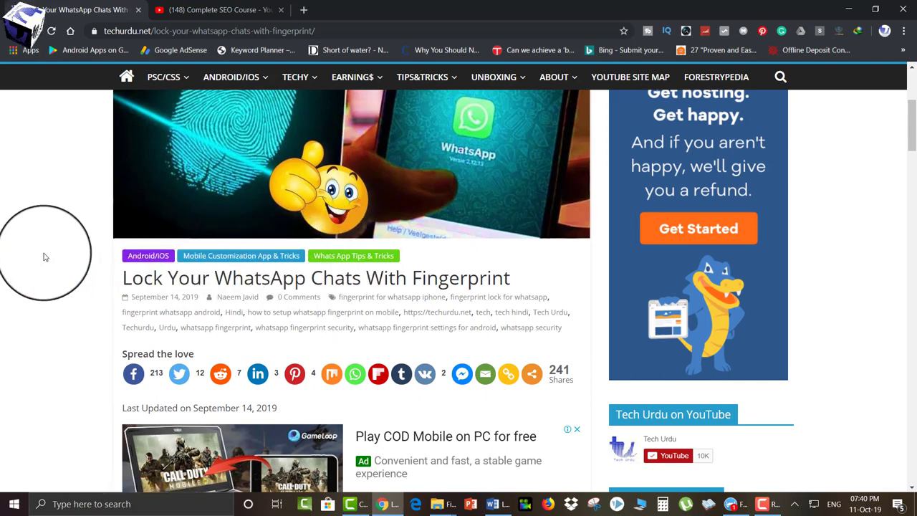
scroll(43, 257, "down", 1)
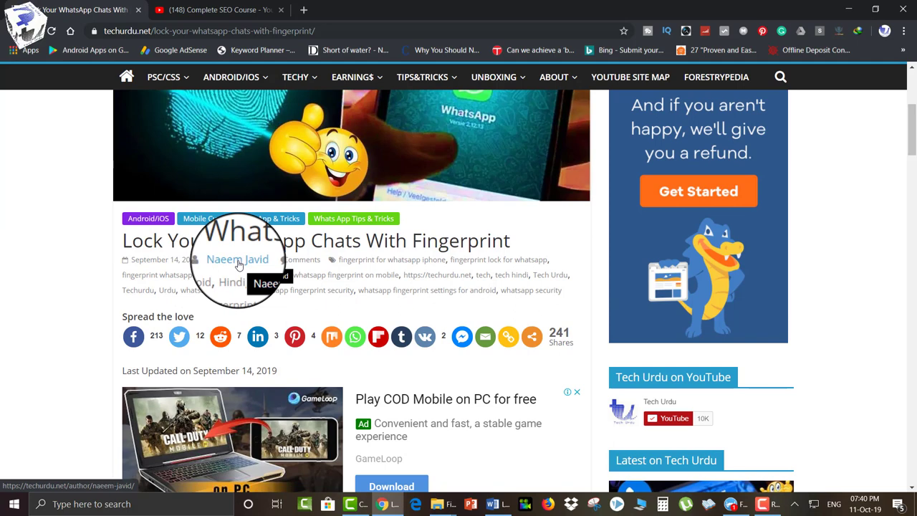
scroll(21, 276, "down", 1)
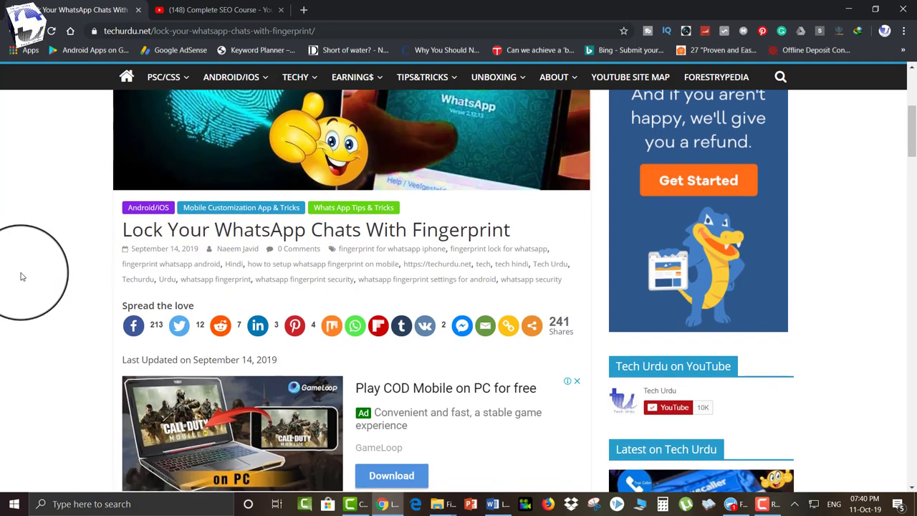
scroll(21, 276, "down", 1)
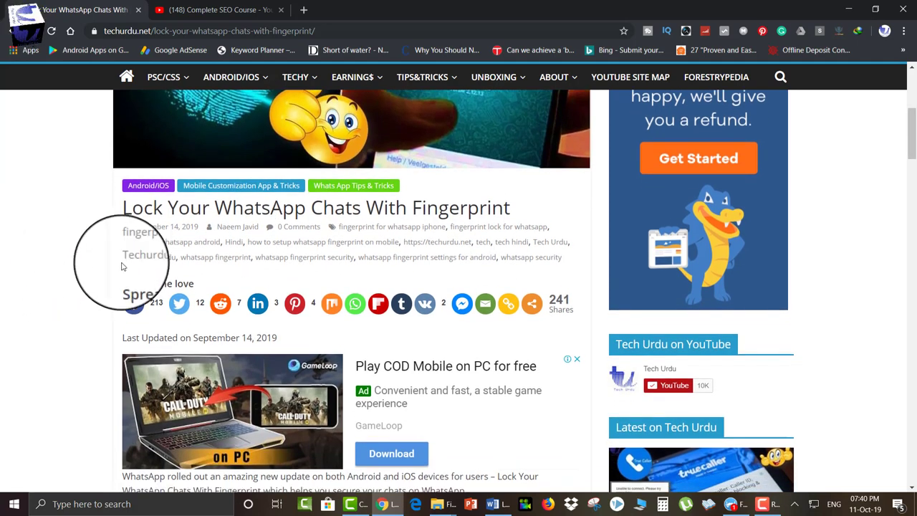
scroll(66, 286, "down", 5)
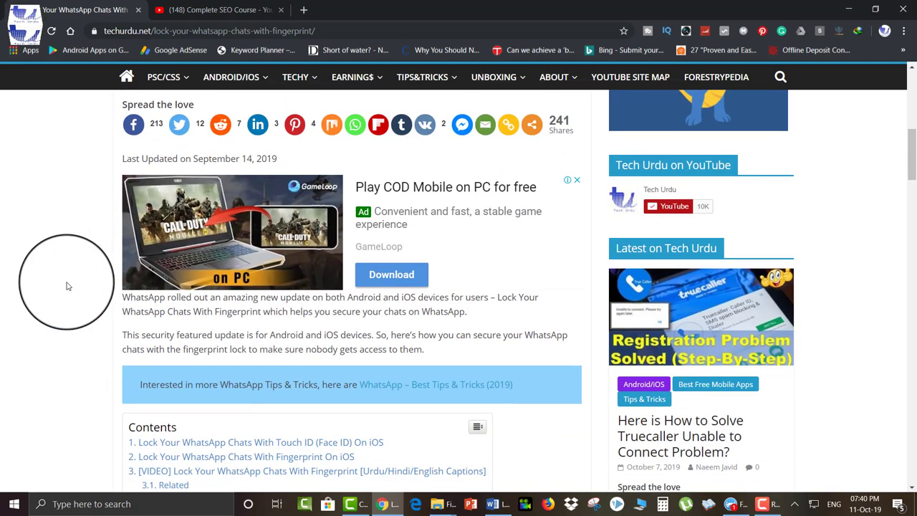
scroll(67, 285, "down", 8)
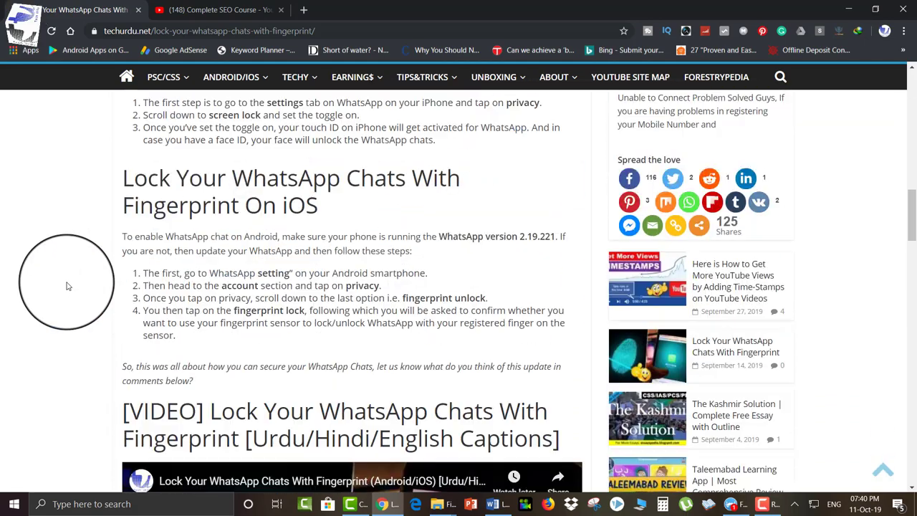
scroll(65, 262, "down", 8)
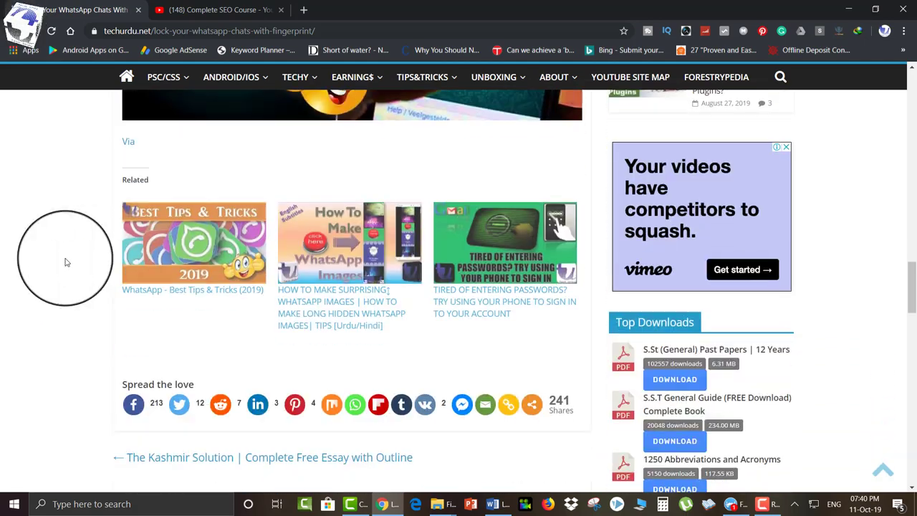
scroll(65, 262, "down", 10)
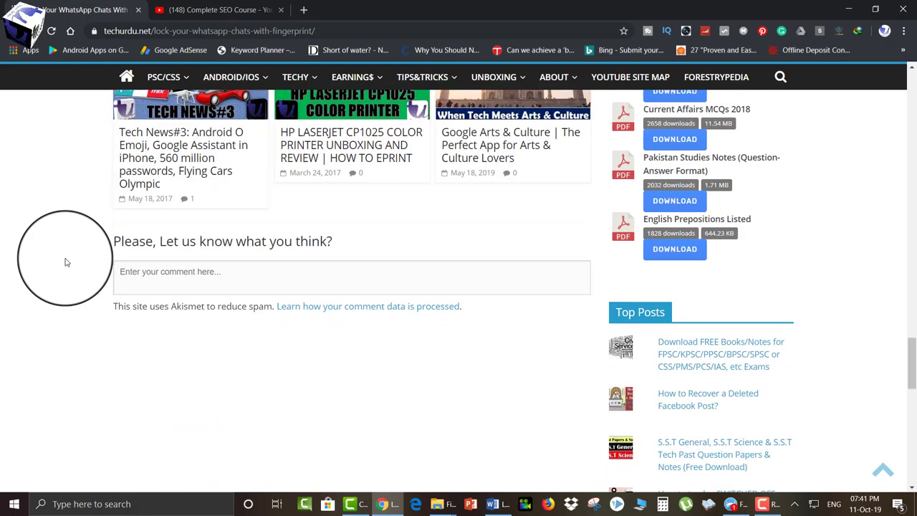
key("Home")
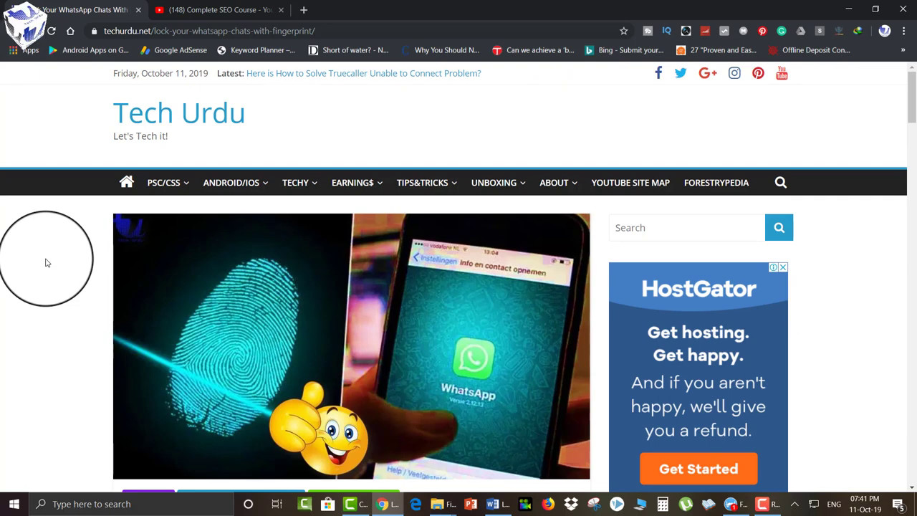
Go to the Tech Urdu homepage, open techurdu.net/robots.txt from there, and highlight the file's sitemap entries
left_click(126, 182)
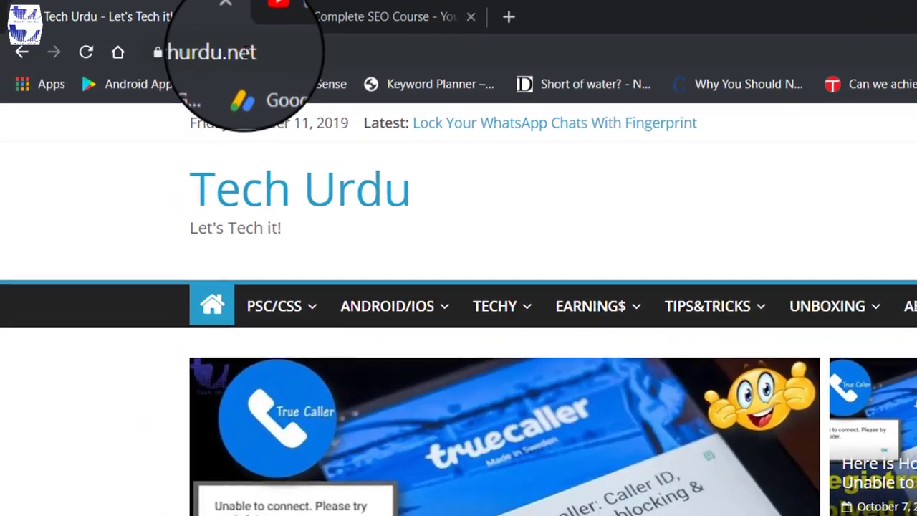
left_click(157, 32)
left_click(266, 53)
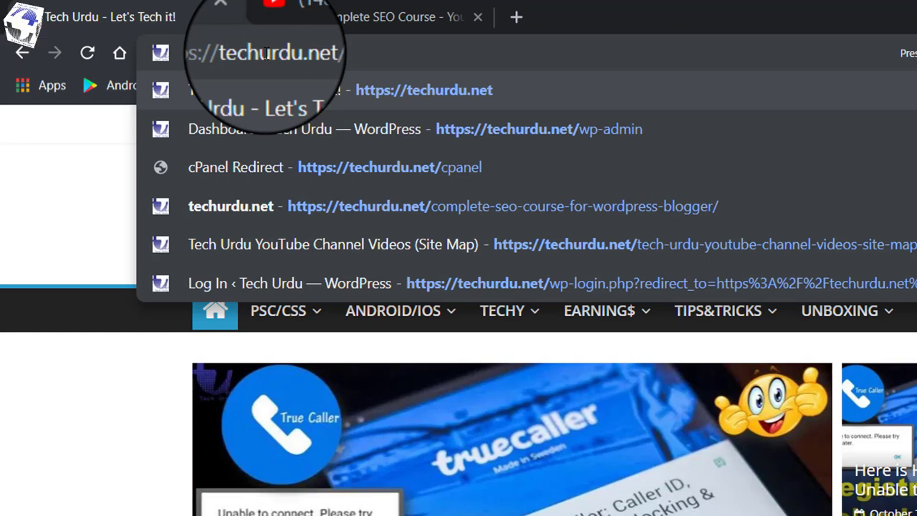
type("ro")
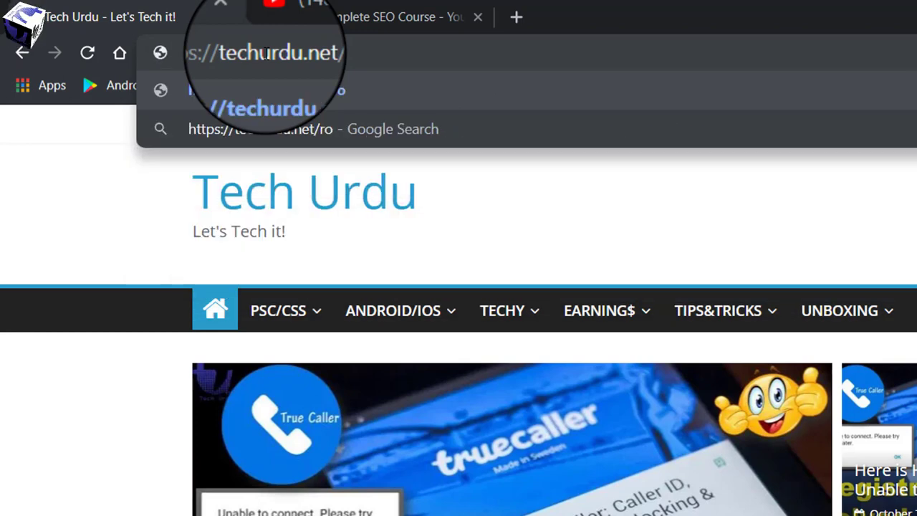
type("bots")
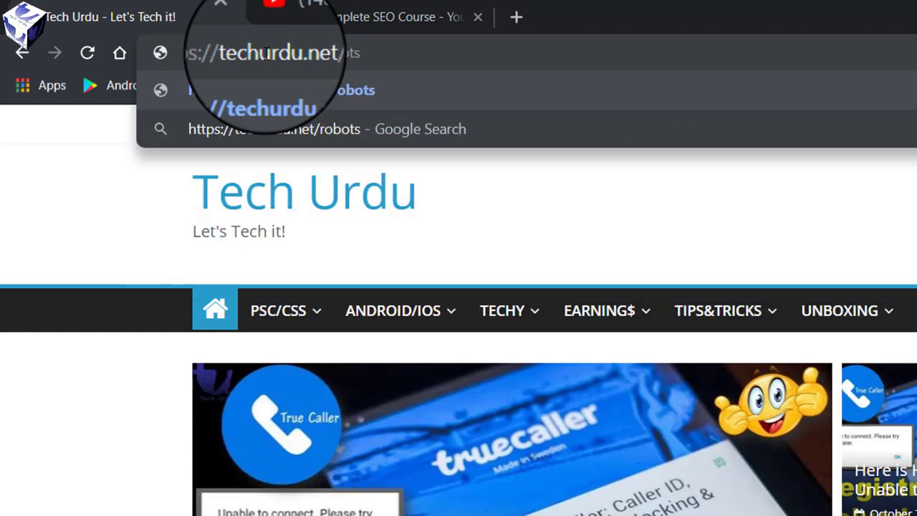
type(".txt")
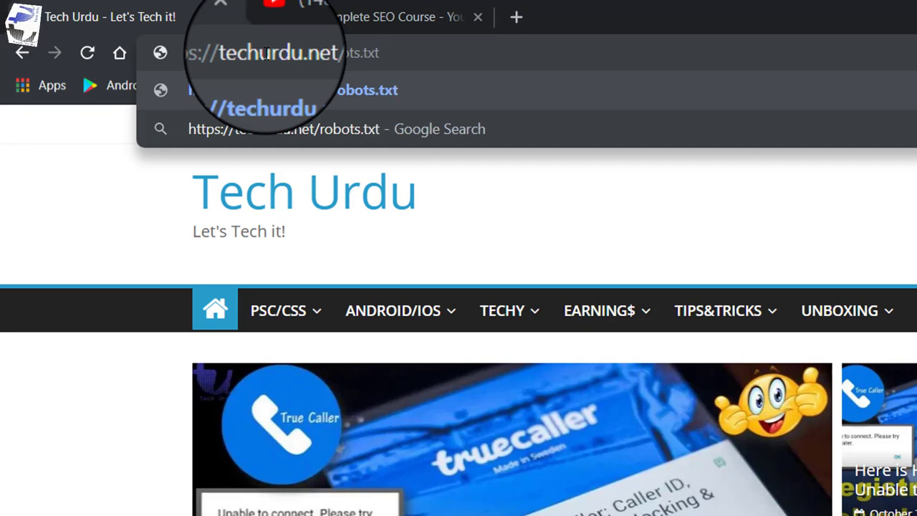
key("Return")
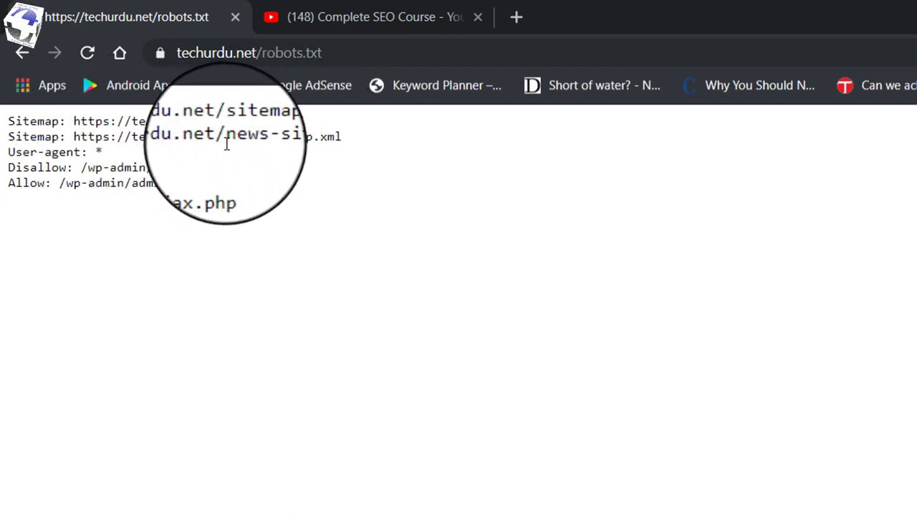
left_click_drag(342, 137, 4, 126)
left_click(337, 249)
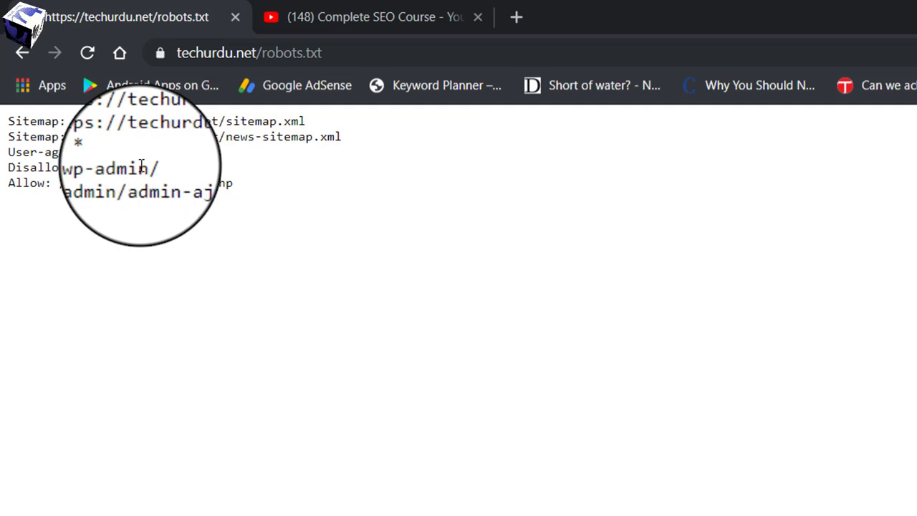
Open the site's admin address, techurdu.net/wp-admin, in a new browser tab
left_click(512, 17)
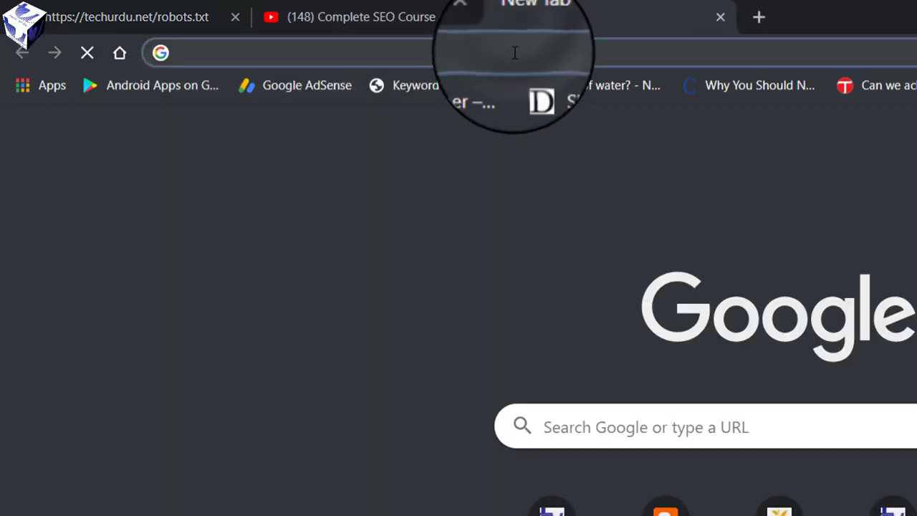
type("tech")
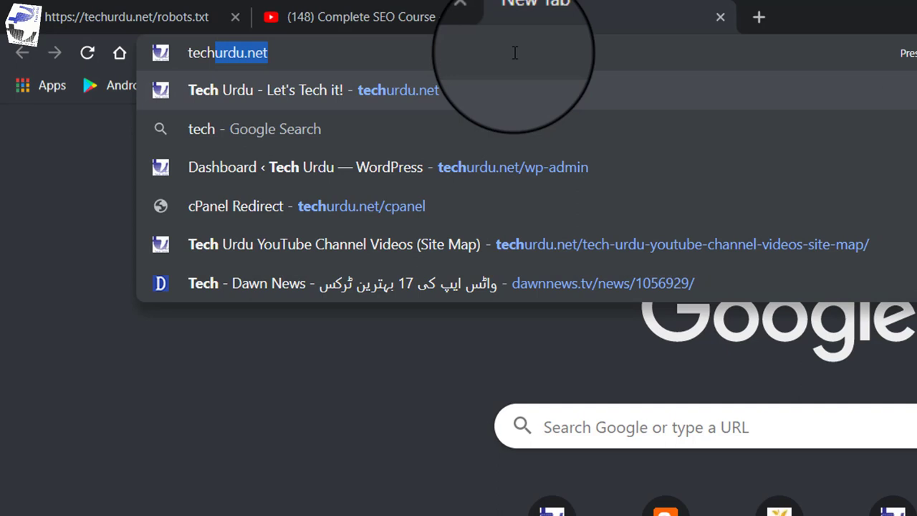
key("Right")
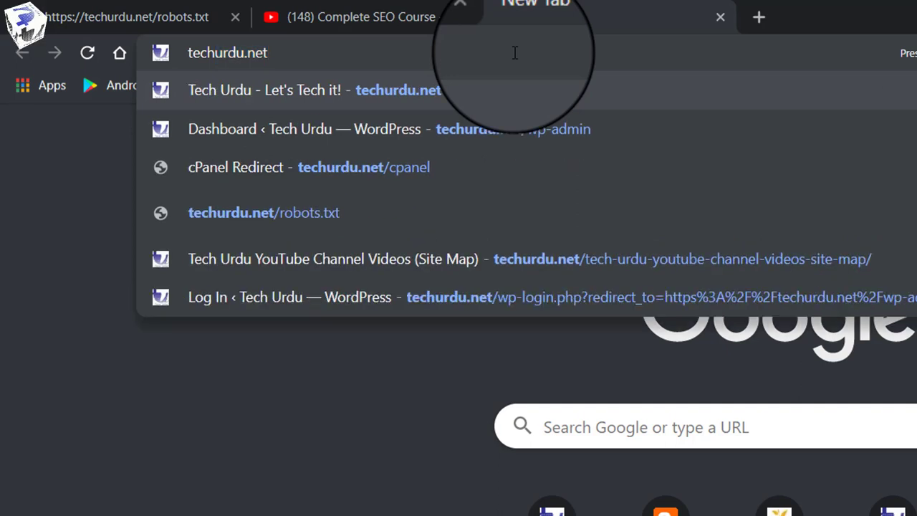
type("/wp-admin")
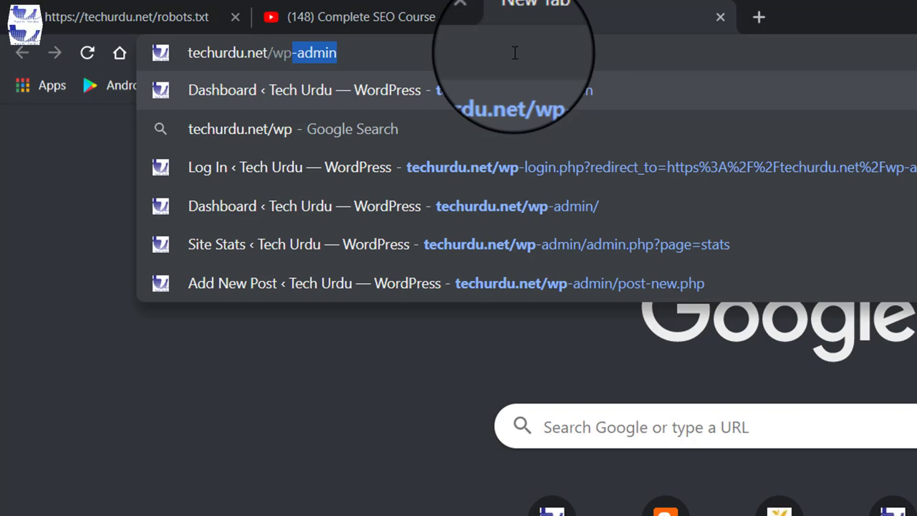
key("Return")
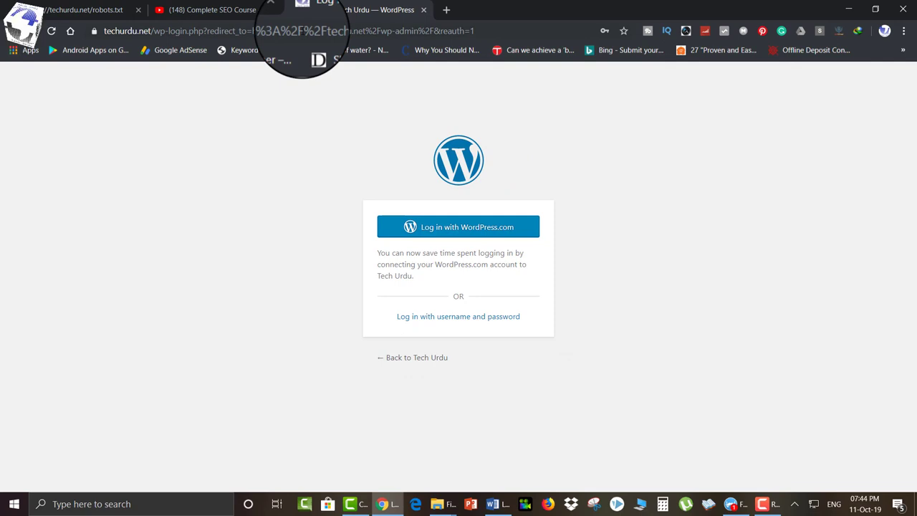
Recheck the robots.txt rules, return to the WordPress login page, and log in using the saved username and password
left_click(79, 10)
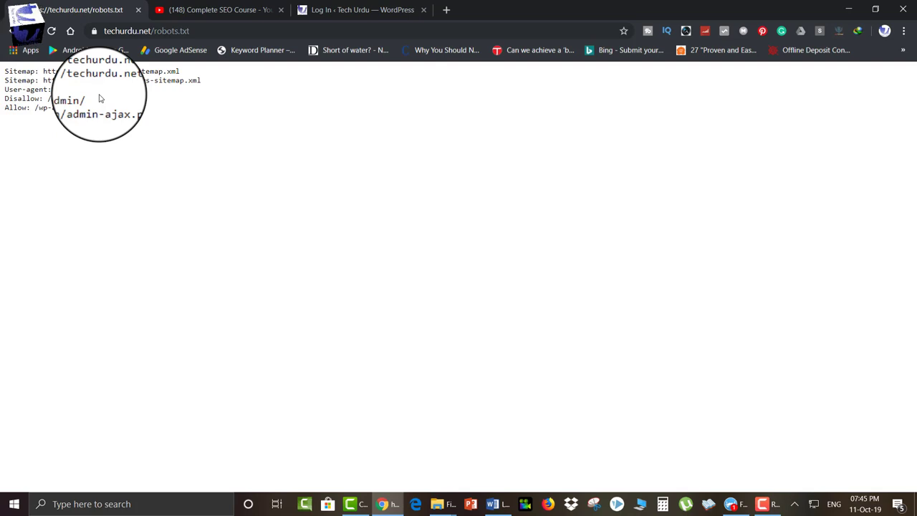
left_click(351, 10)
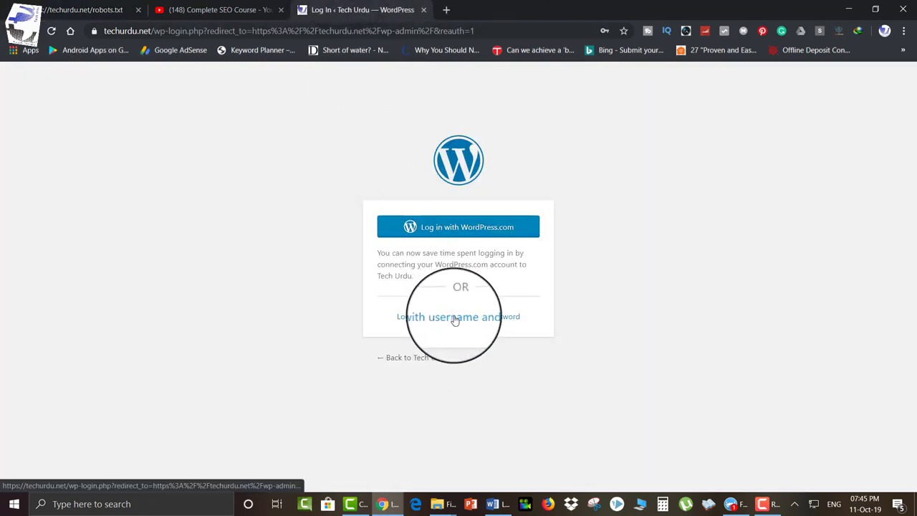
left_click(454, 316)
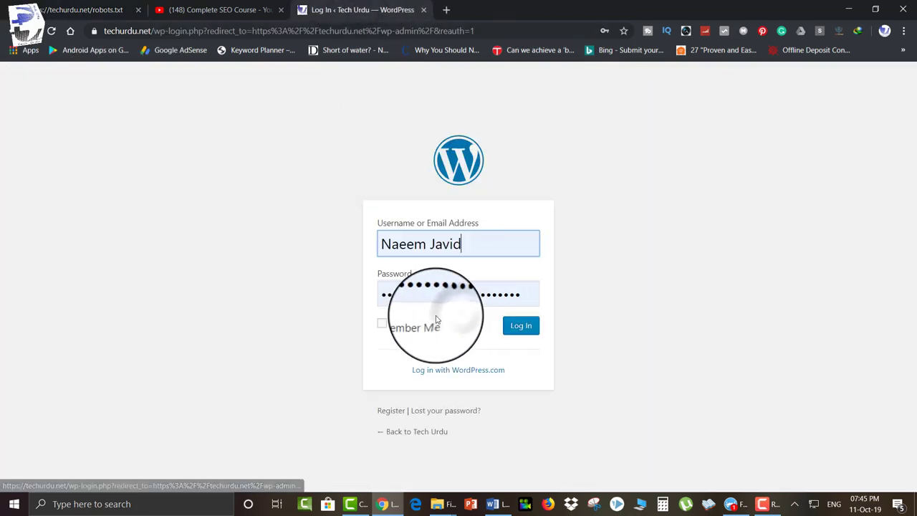
left_click(520, 329)
Compare the robots.txt rules for /wp-admin/ with the Tech Urdu WordPress dashboard
left_click(58, 5)
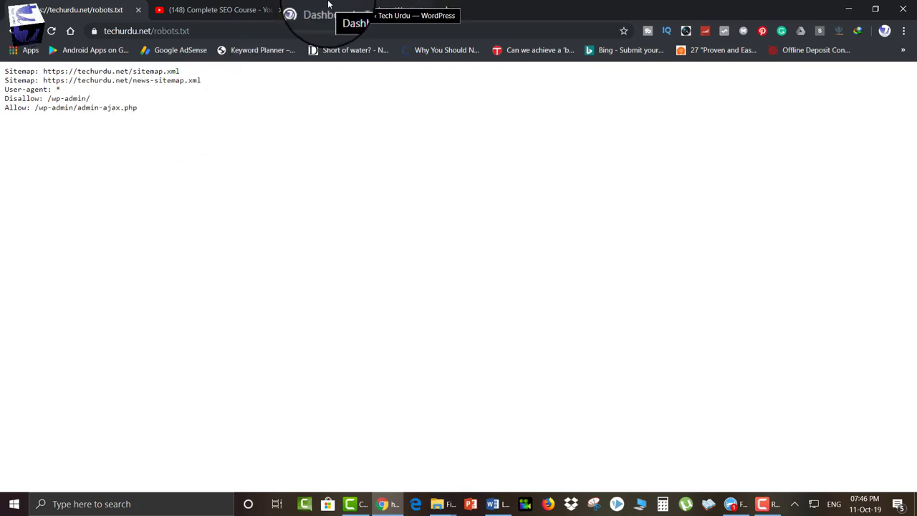
left_click(291, 14)
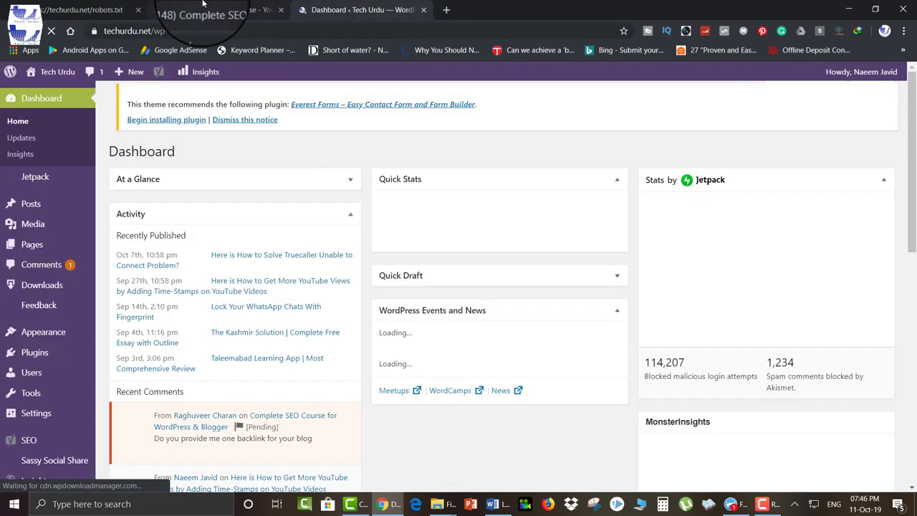
left_click(72, 10)
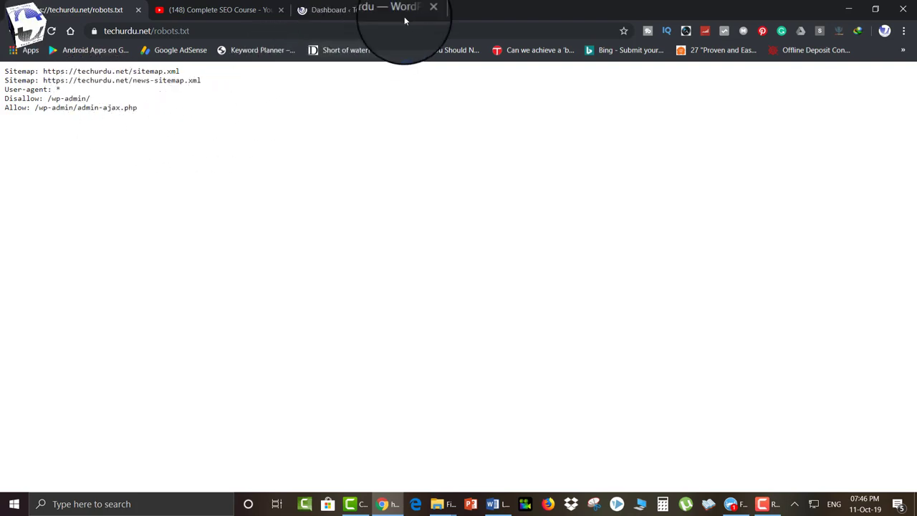
Search Google for "beebom" in a new tab and open the beebom.com website from the results
left_click(447, 10)
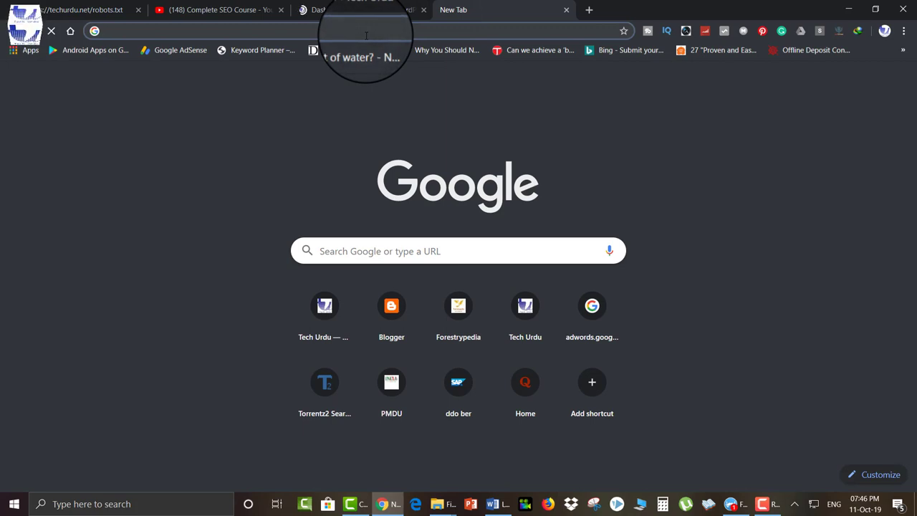
type("b")
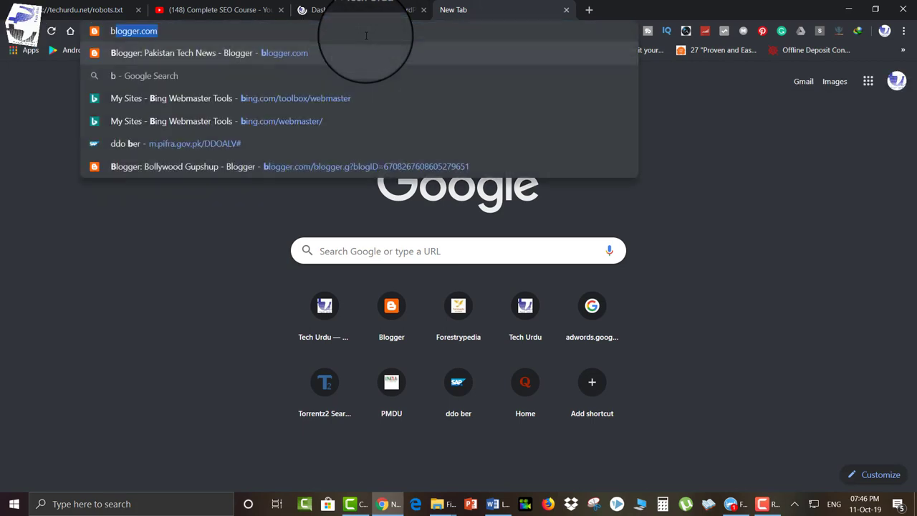
type("eeb")
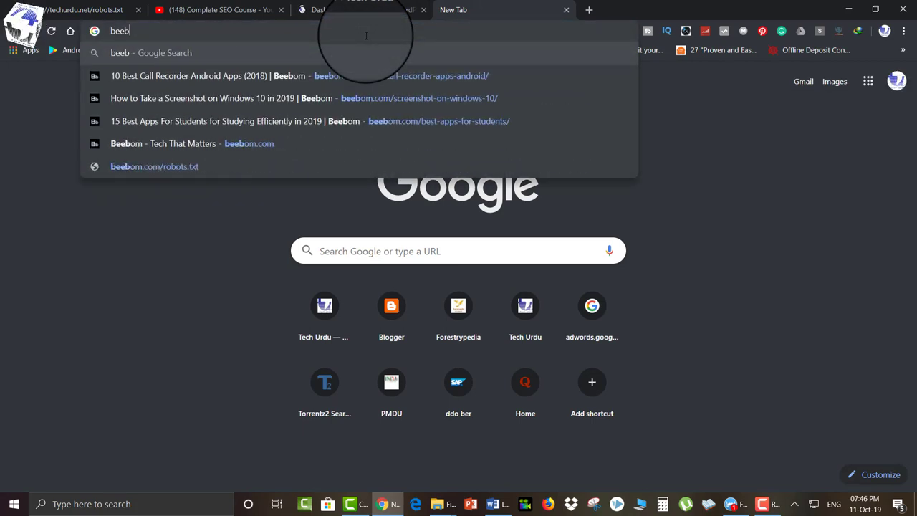
type("om")
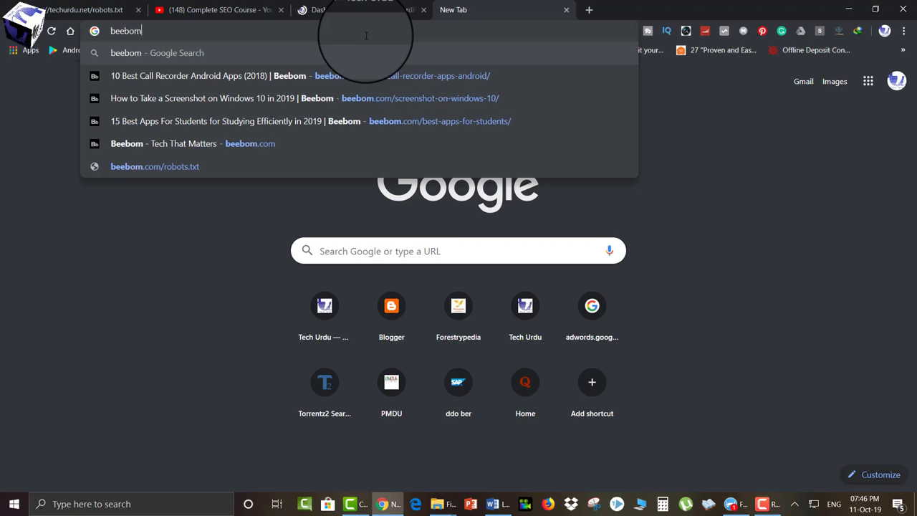
key("Return")
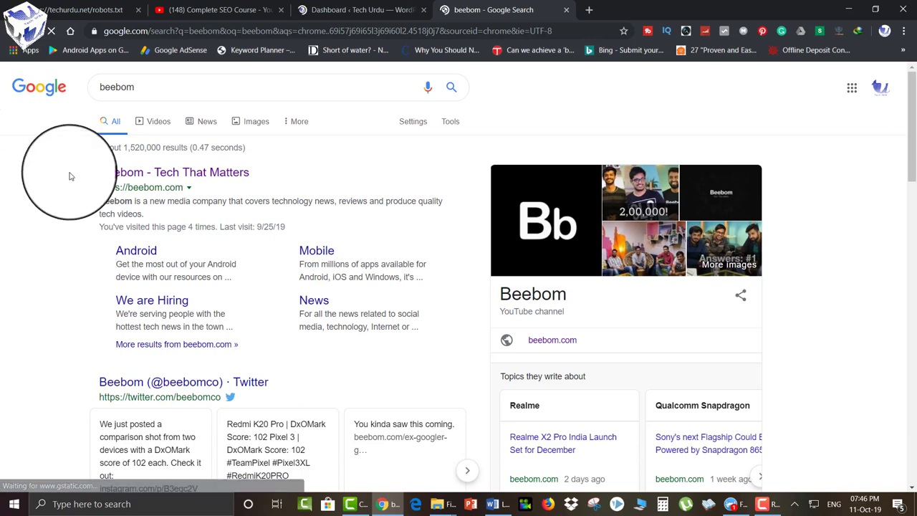
left_click(149, 188)
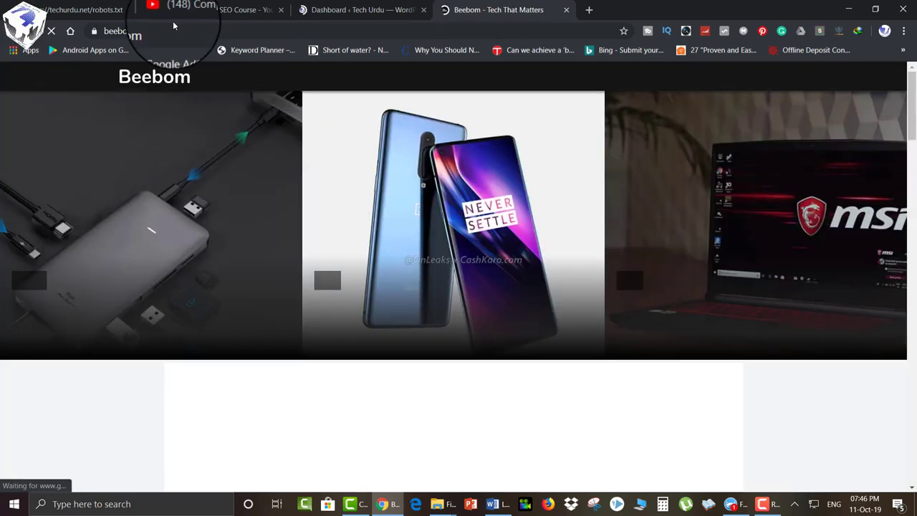
Open beebom.com/robots.txt and highlight its two Sitemap lines
left_click(163, 31)
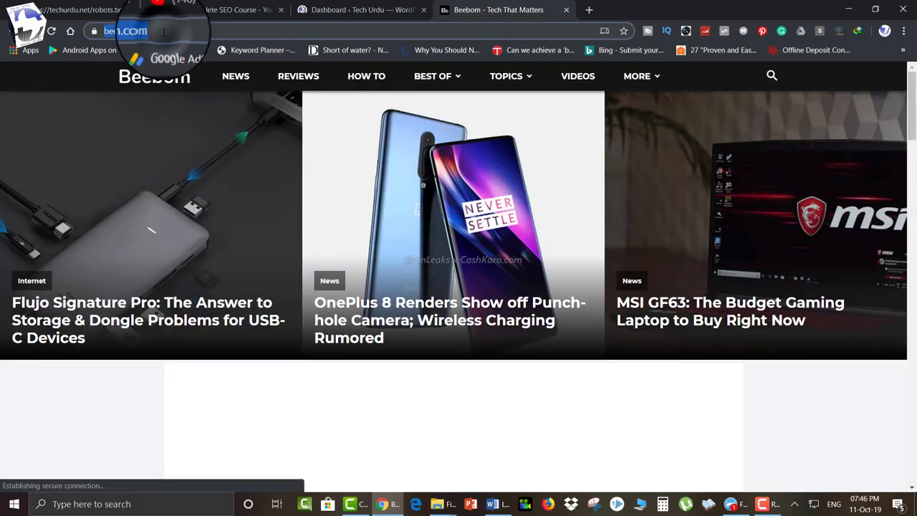
key("End")
type("/")
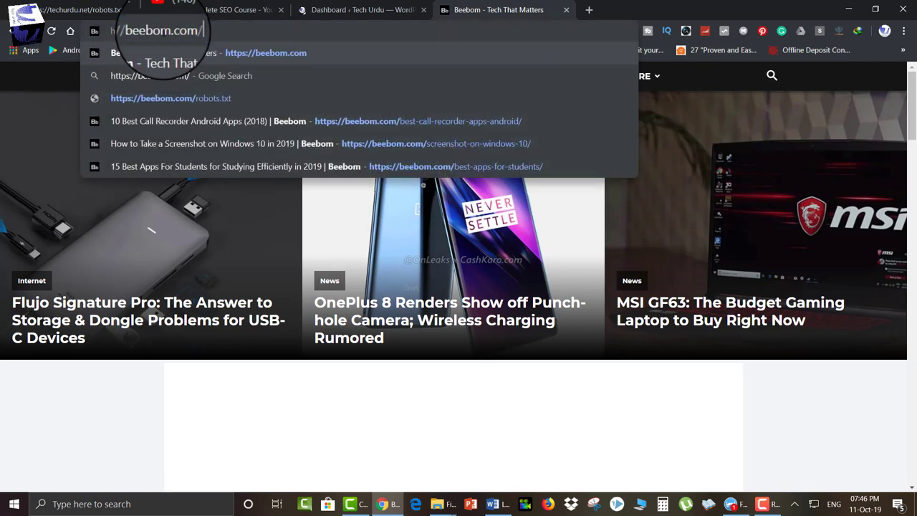
type("robots.")
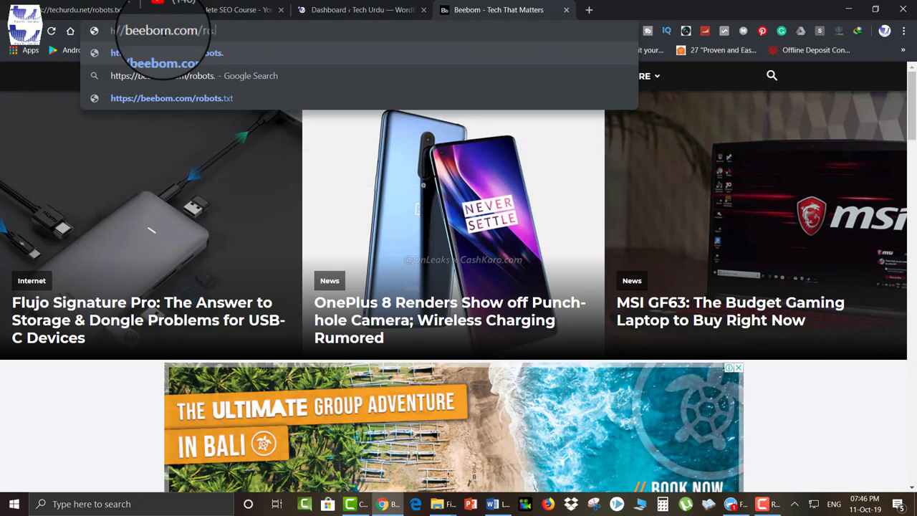
type("txt")
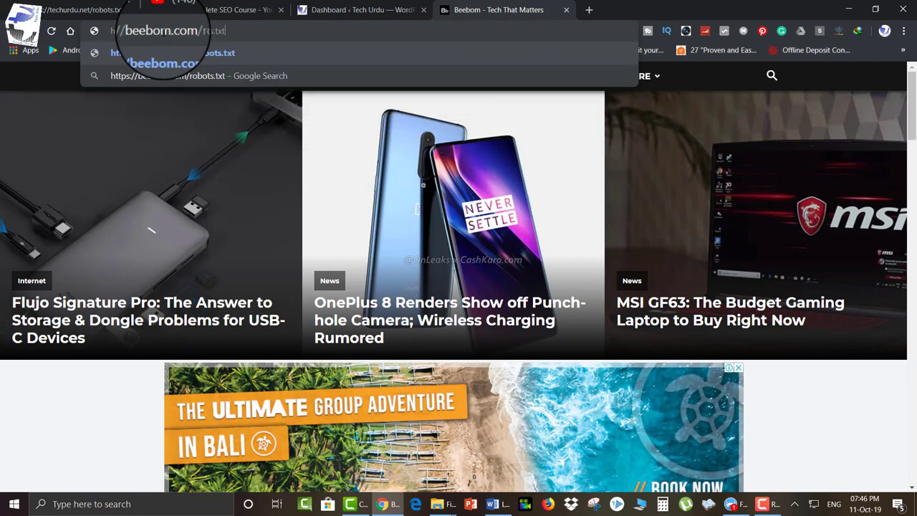
key("Return")
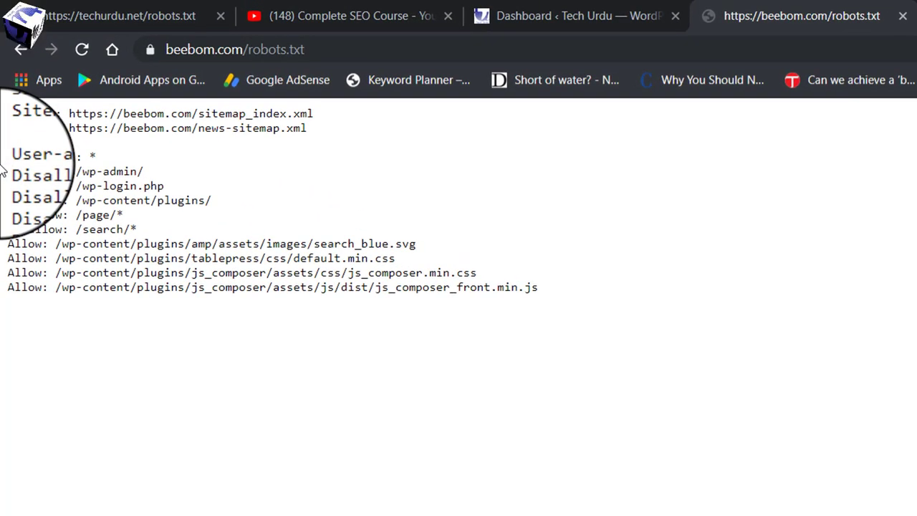
left_click_drag(323, 126, 3, 113)
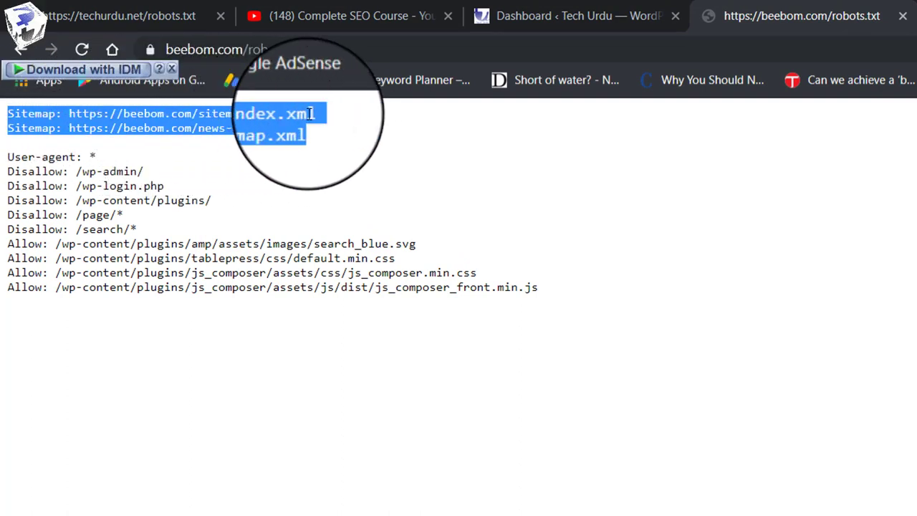
left_click(264, 197)
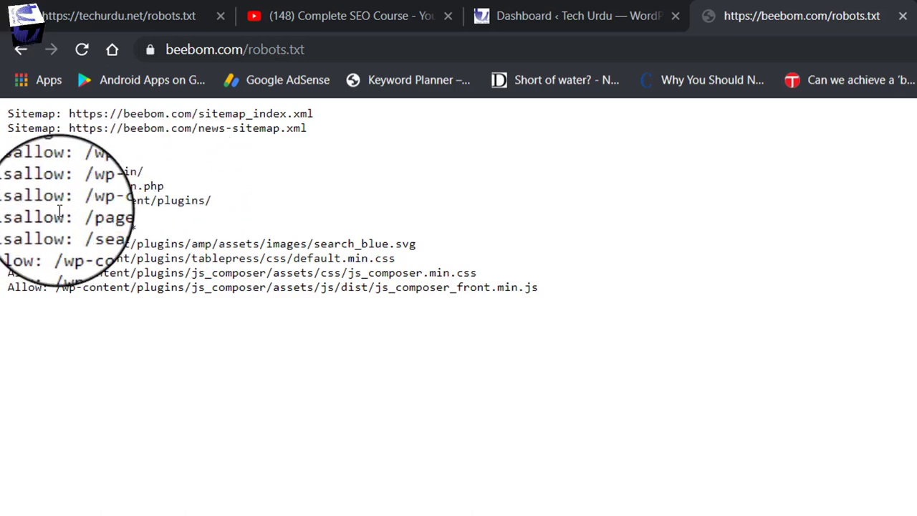
Visit the Tech Urdu home page from its WordPress dashboard and compare it with Beebom's robots.txt rules
left_click(559, 23)
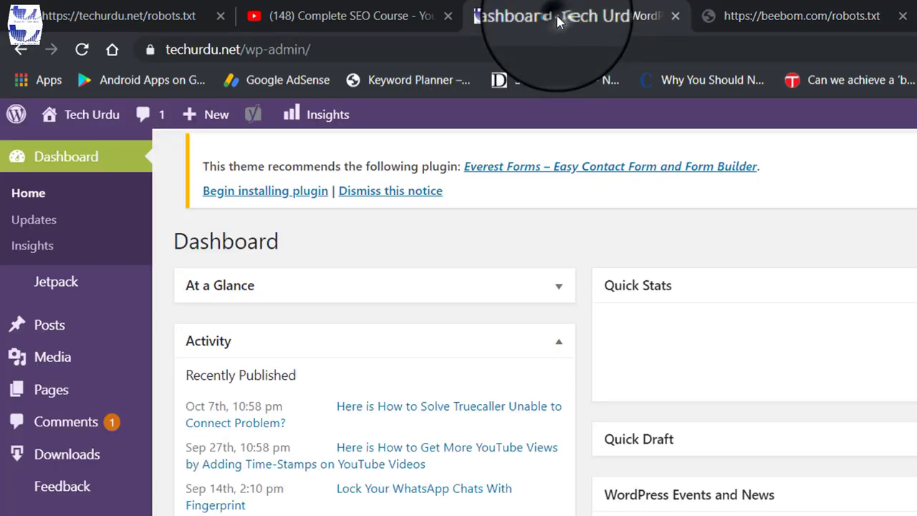
left_click(72, 150)
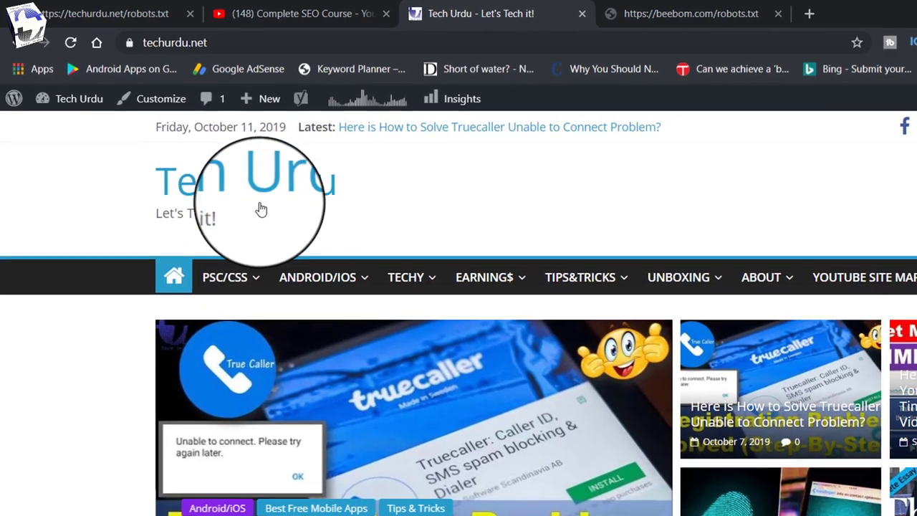
mouse_move(883, 321)
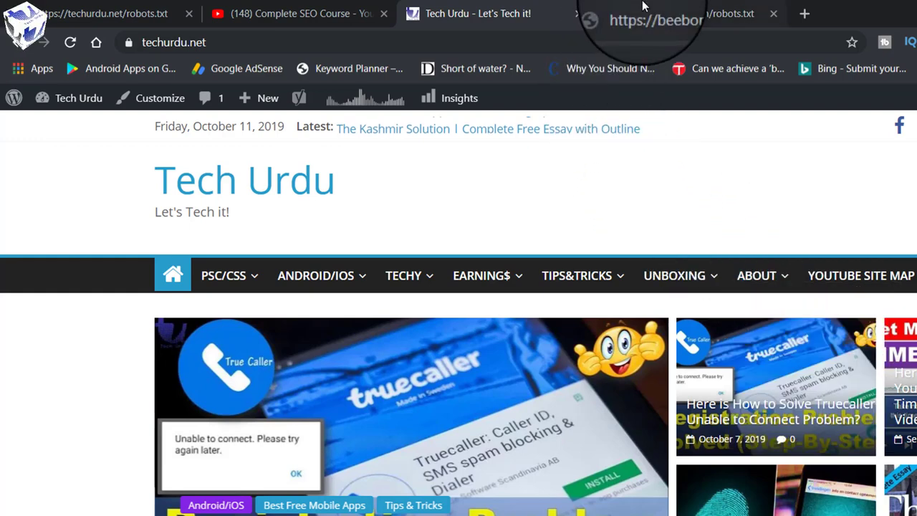
left_click(645, 11)
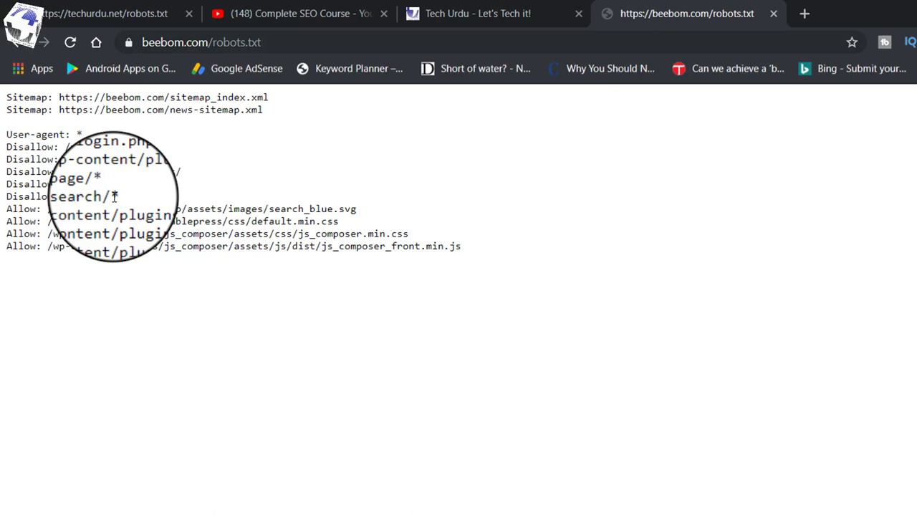
Open the "Lock Your WhatsApp Chats With Fingerprint" post from the Tech Urdu home page and highlight its web address
left_click(440, 24)
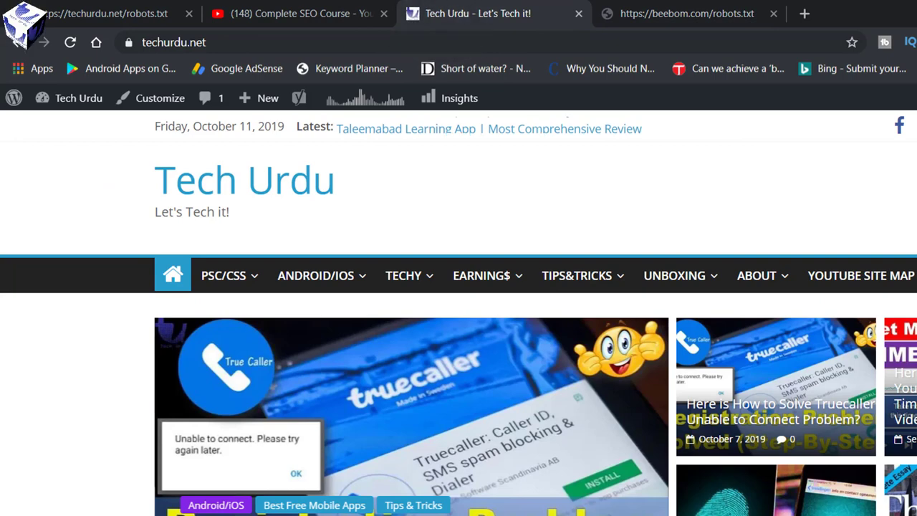
scroll(430, 494, "down", 1)
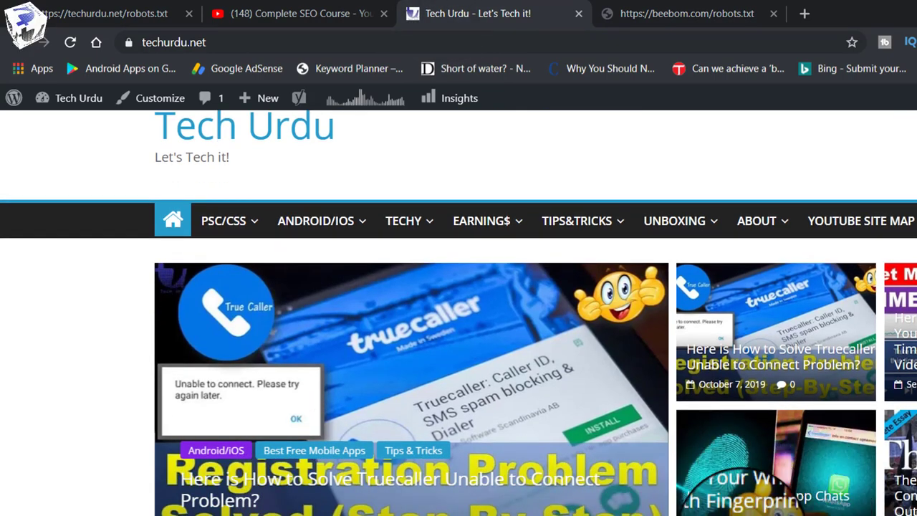
scroll(679, 500, "up", 1)
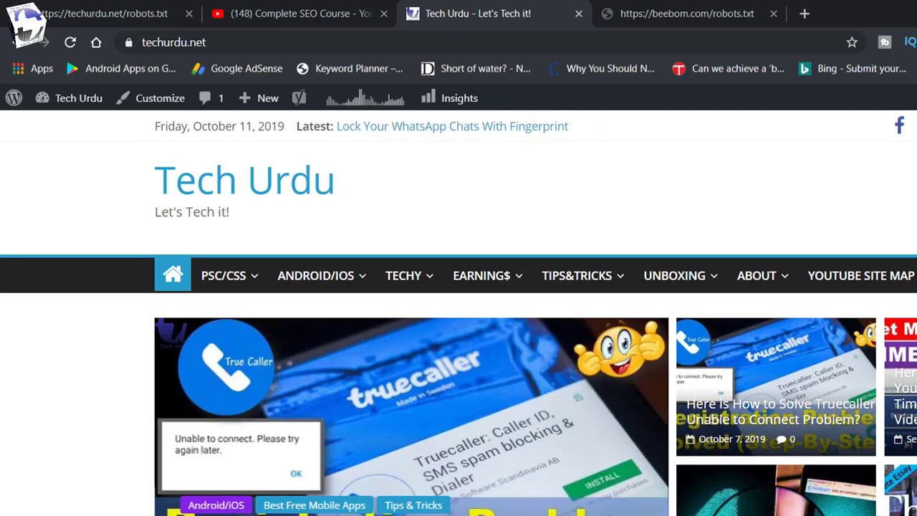
left_click(774, 497)
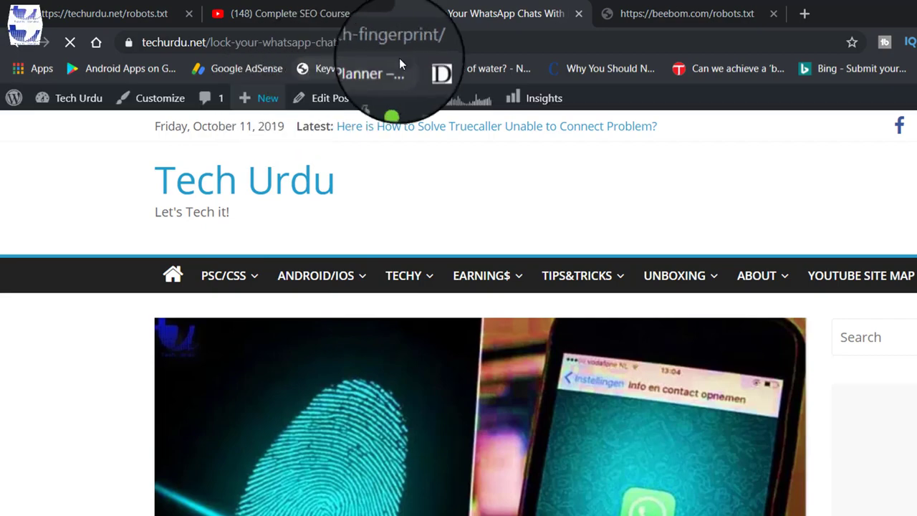
left_click(436, 45)
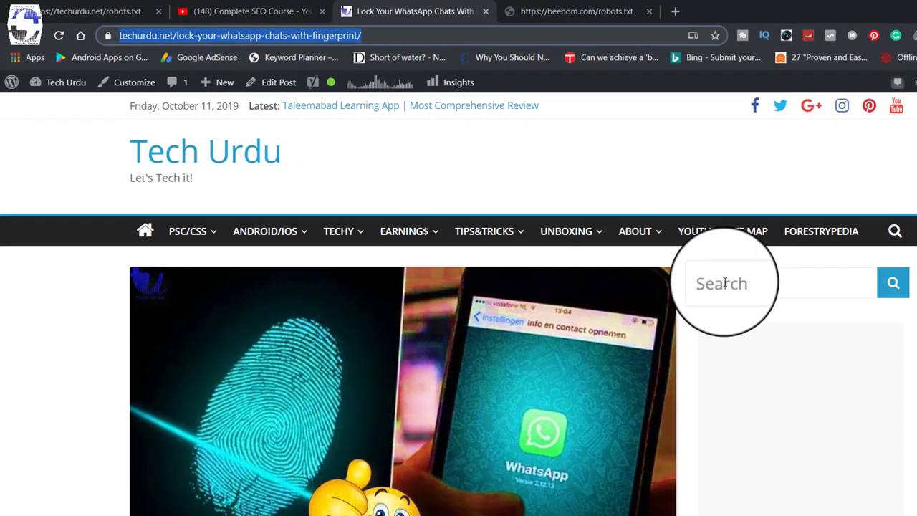
Search the Tech Urdu site for "lock whatsapp finger" and highlight the ?s parameter in the results page address
left_click(861, 337)
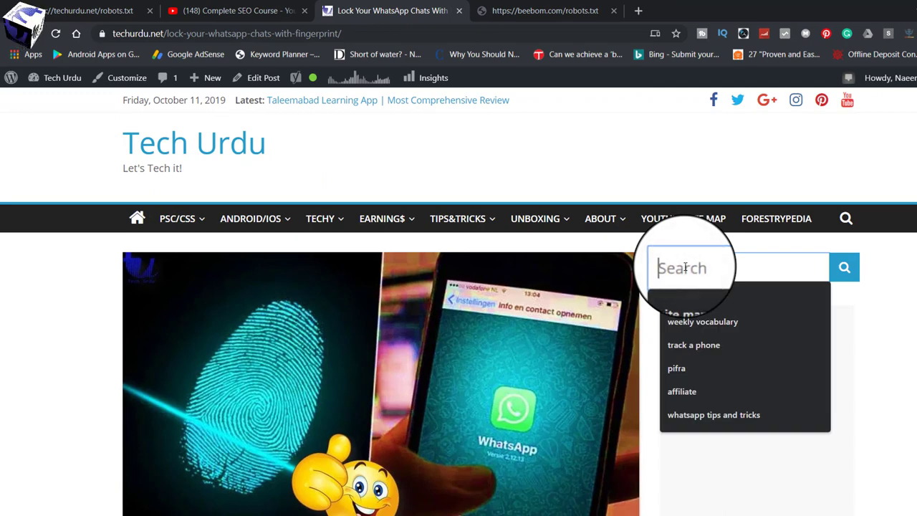
type("lock whats")
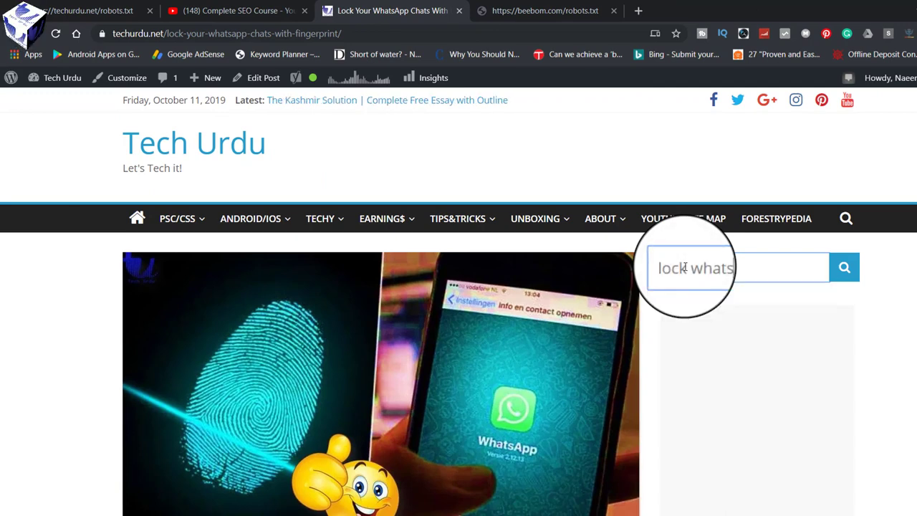
type("fu")
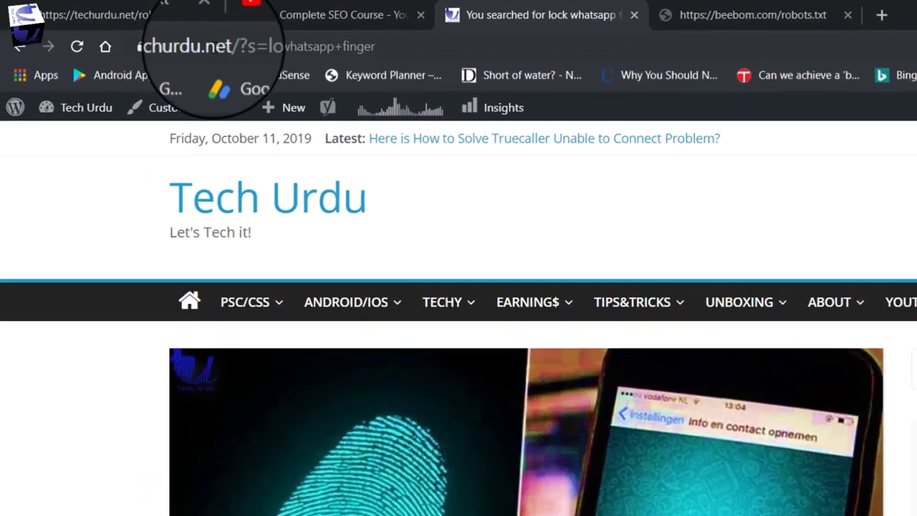
left_click_drag(234, 47, 292, 47)
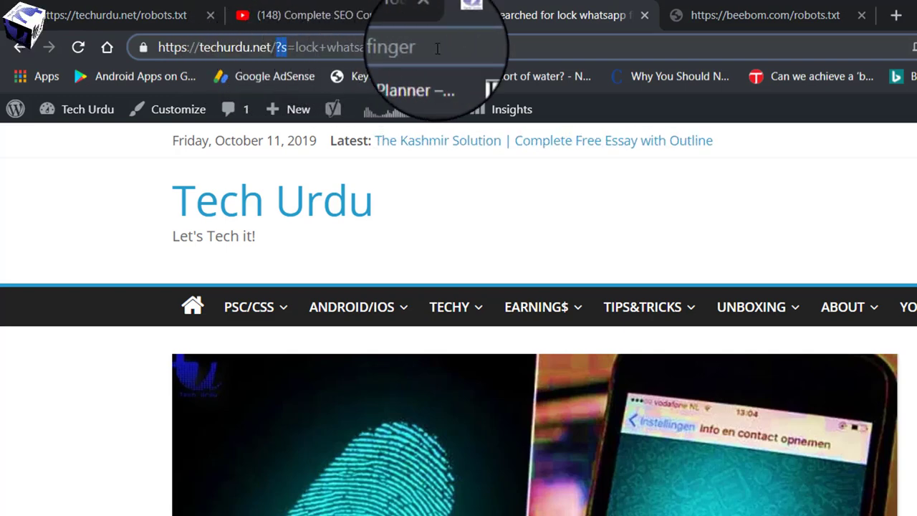
left_click(436, 48)
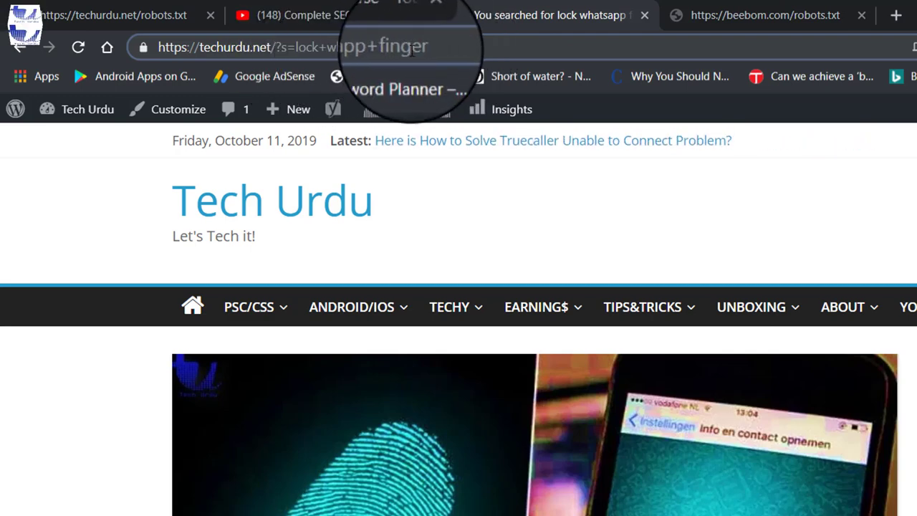
Look through the Tech Urdu search results page and compare it with the /search/* Disallow rule in Beebom's robots.txt
scroll(458, 315, "down", 10)
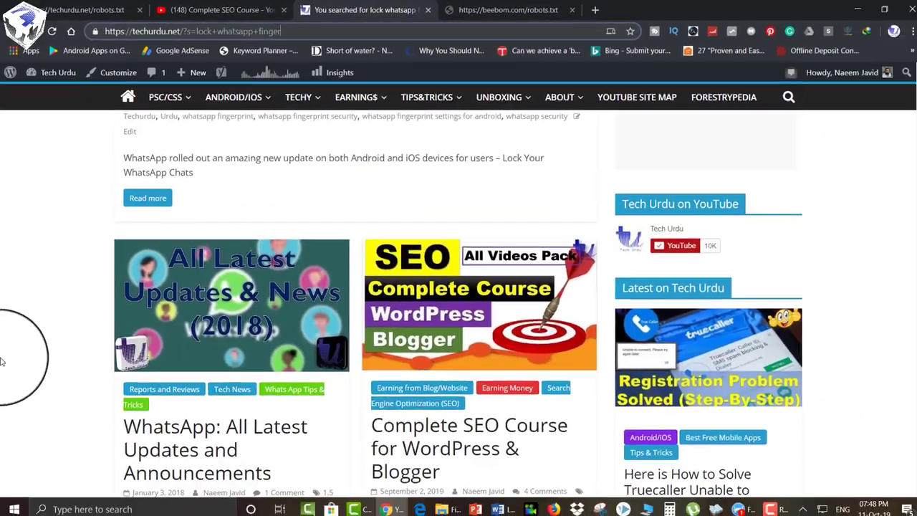
scroll(1, 361, "down", 12)
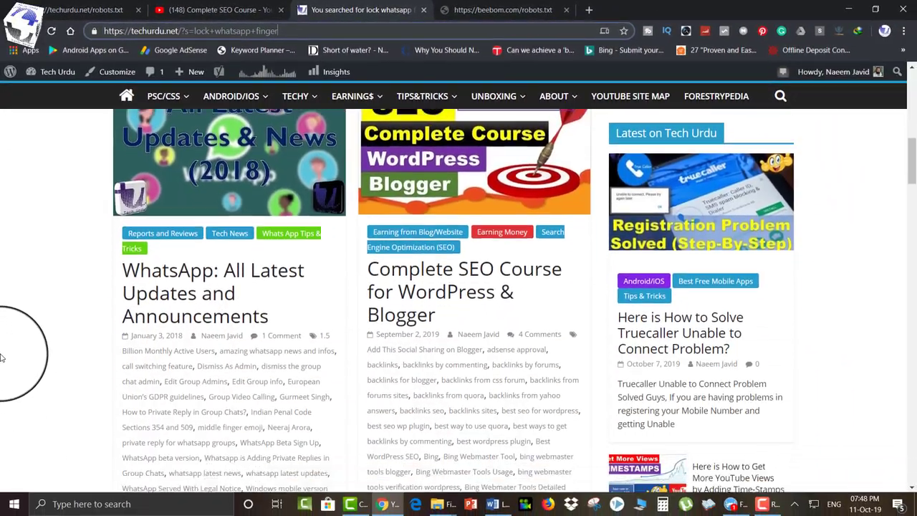
scroll(1, 358, "down", 12)
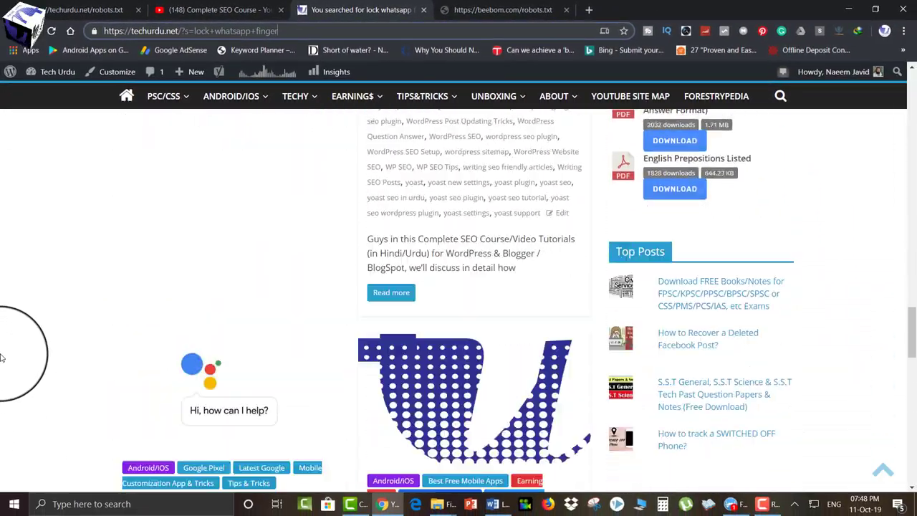
scroll(1, 358, "up", 6)
scroll(2, 358, "up", 10)
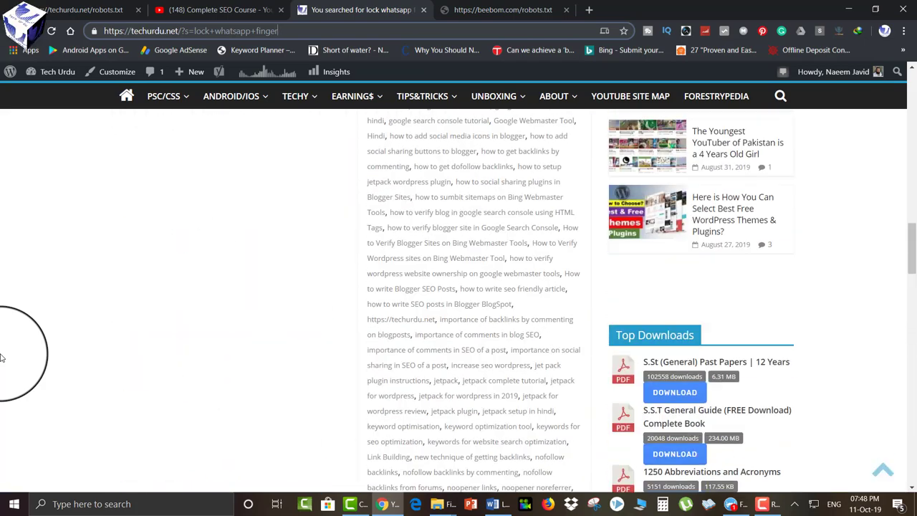
scroll(2, 358, "down", 3)
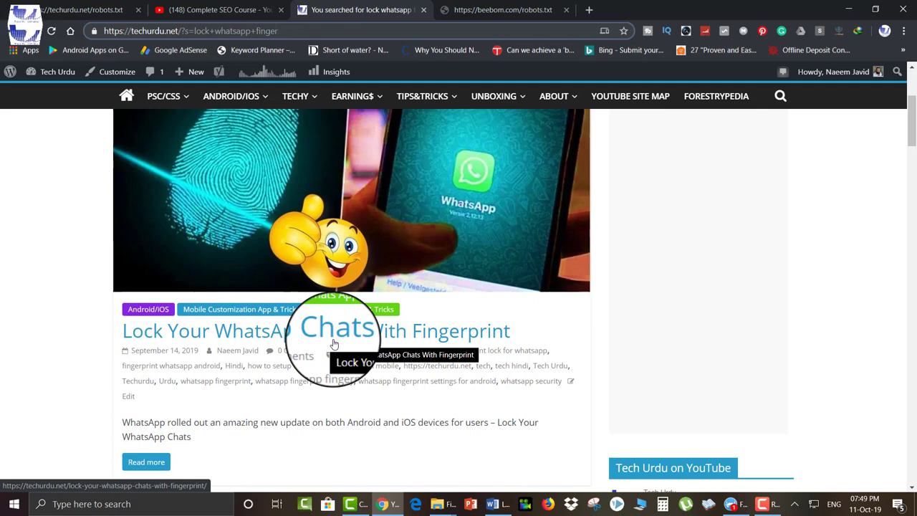
left_click(503, 10)
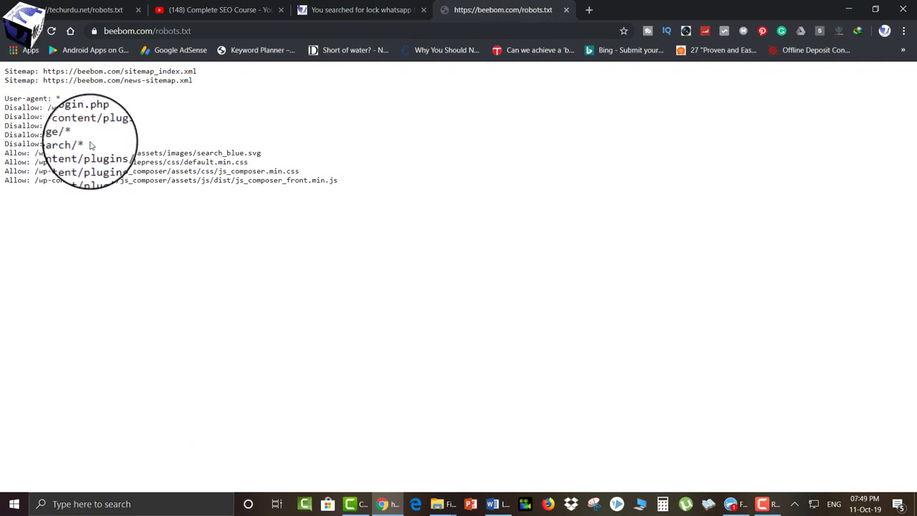
left_click_drag(87, 144, 82, 144)
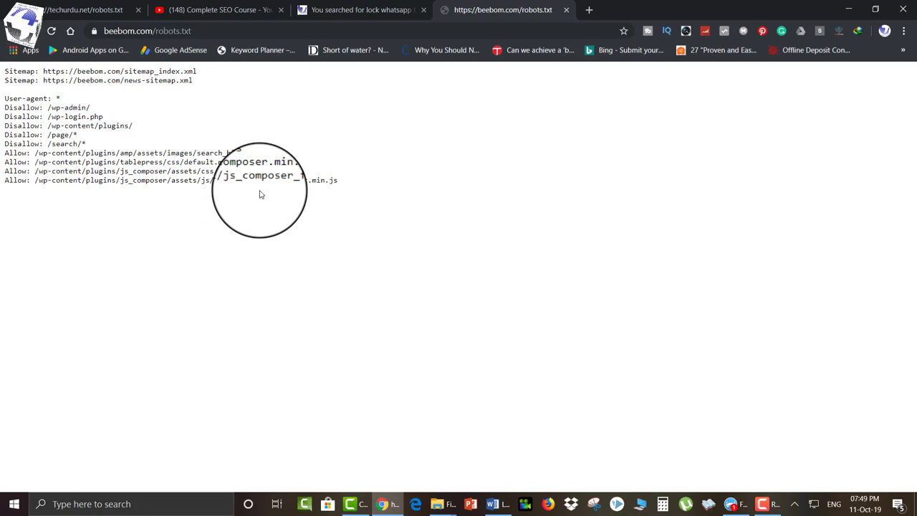
Open Notepad and copy the full contents of Beebom's robots.txt into the blank document
left_click(71, 503)
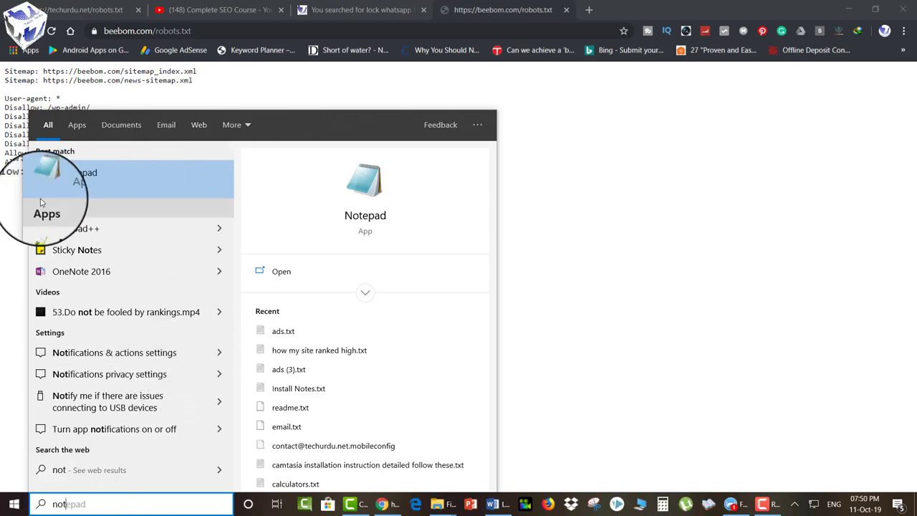
left_click(61, 175)
left_click(169, 258)
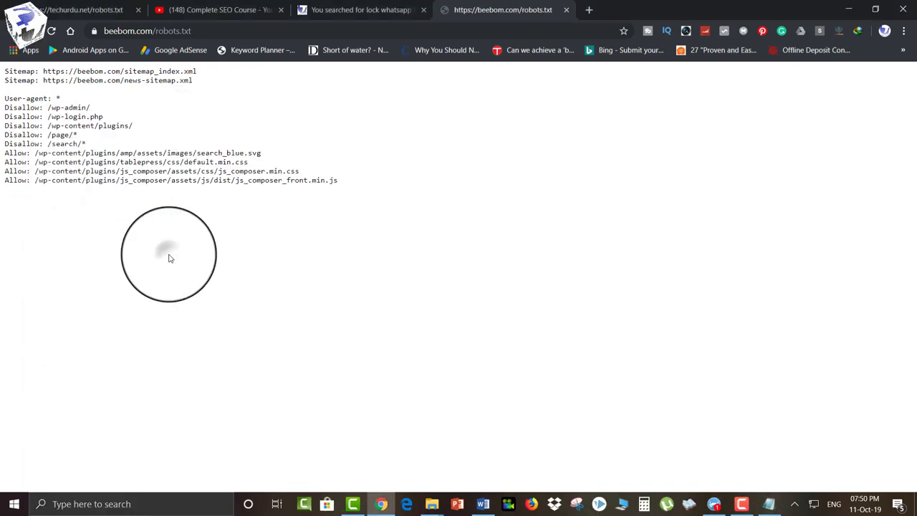
left_click_drag(348, 184, 3, 69)
key("ctrl+c")
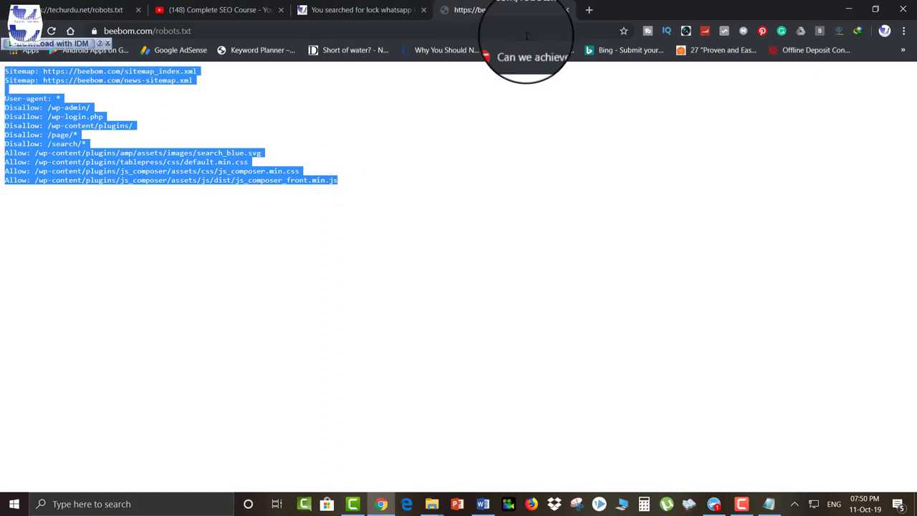
left_click(766, 505)
left_click(402, 281)
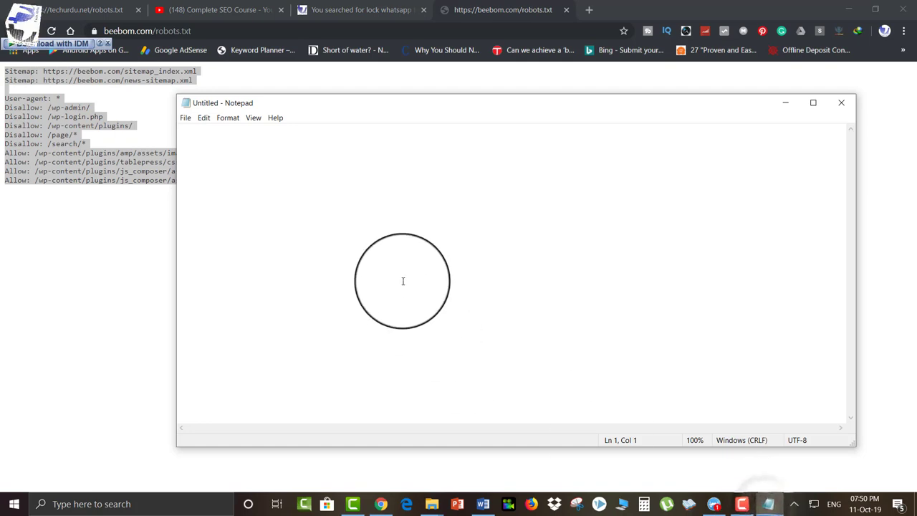
type("v")
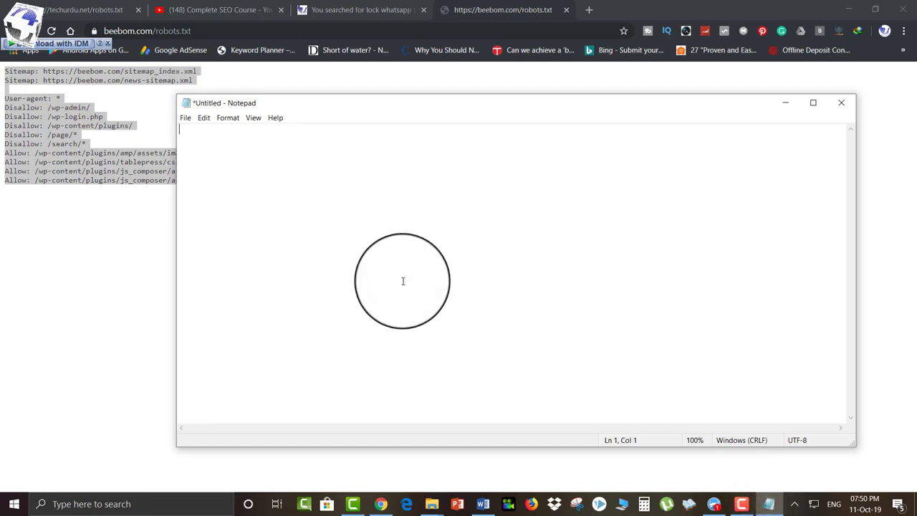
key("ctrl+v")
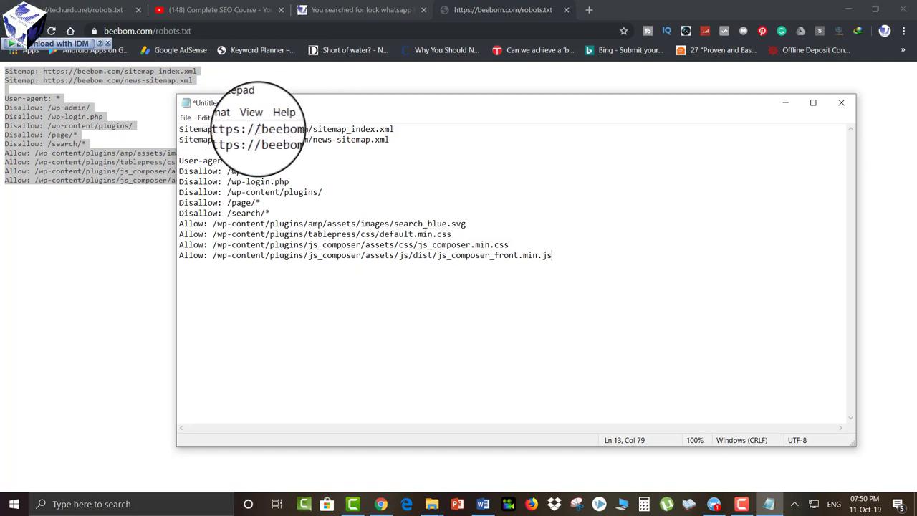
Replace beebom.com with techurdu.net in the first Sitemap line of the Notepad document
left_click_drag(259, 129, 306, 129)
type("techurdu.net")
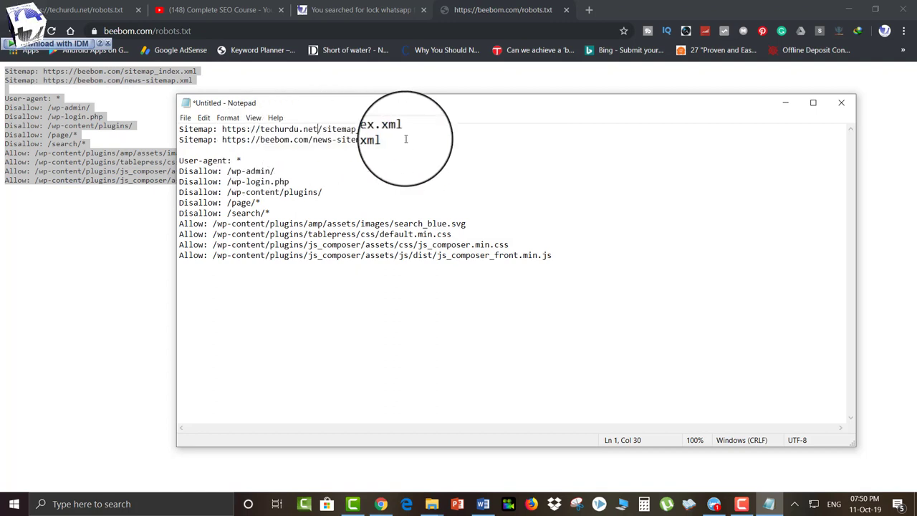
Delete both Sitemap lines from the Notepad document and highlight the /page/* and /search/* Disallow rules
left_click_drag(403, 139, 170, 119)
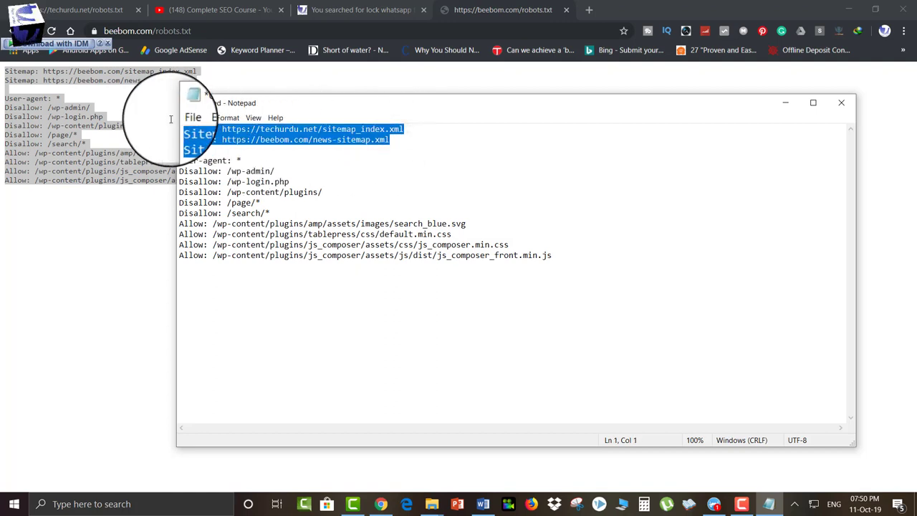
key("Delete")
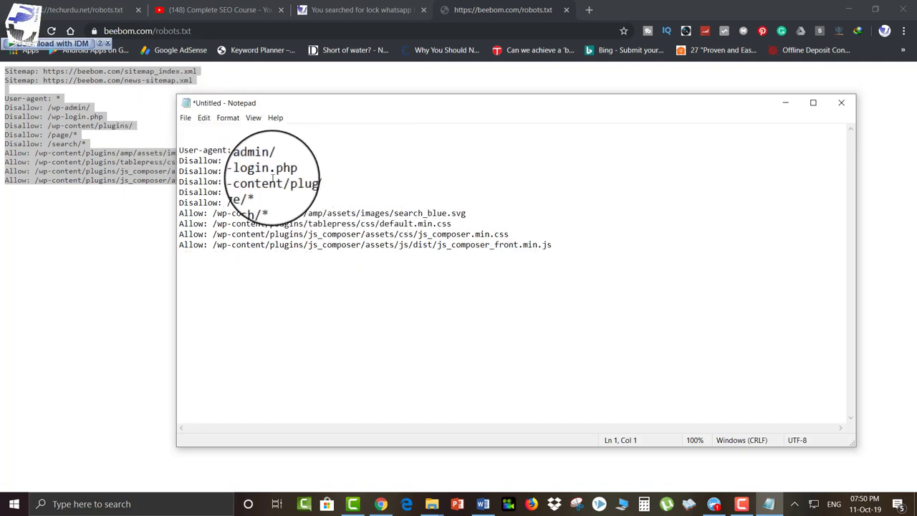
left_click_drag(569, 250, 224, 295)
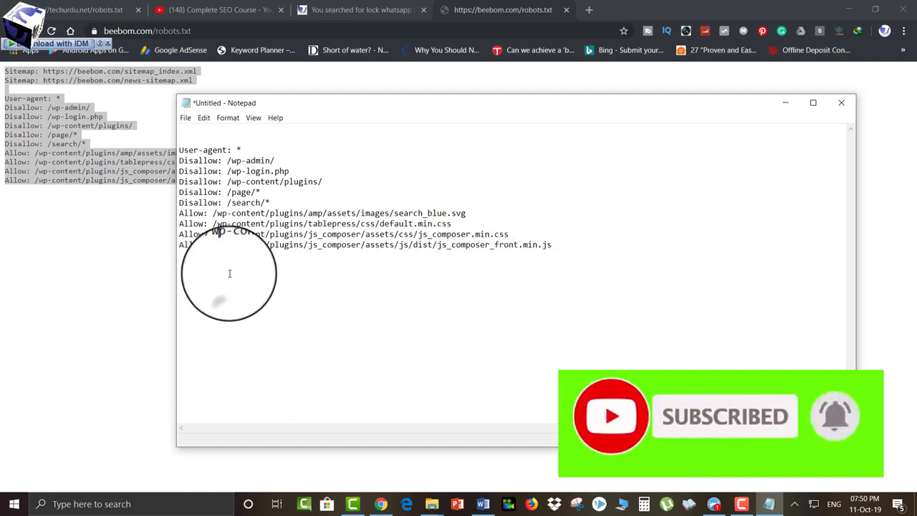
left_click_drag(269, 203, 174, 194)
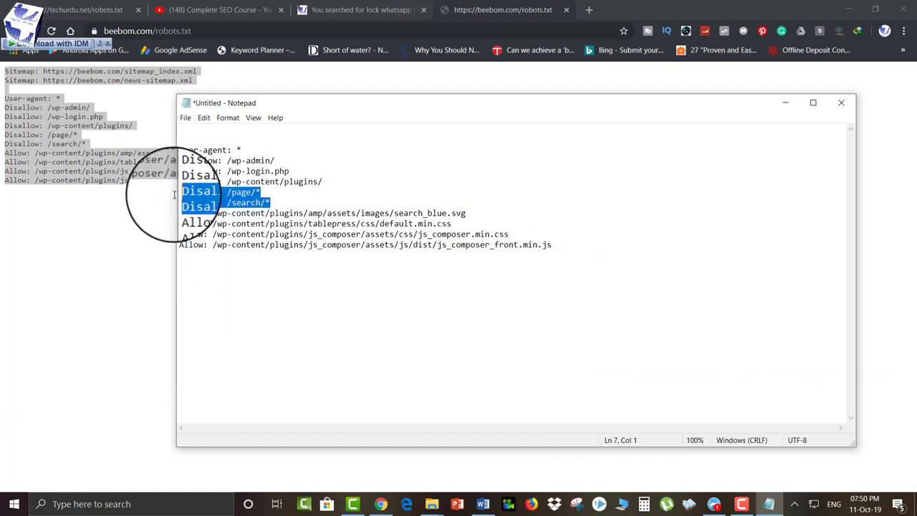
left_click(351, 172)
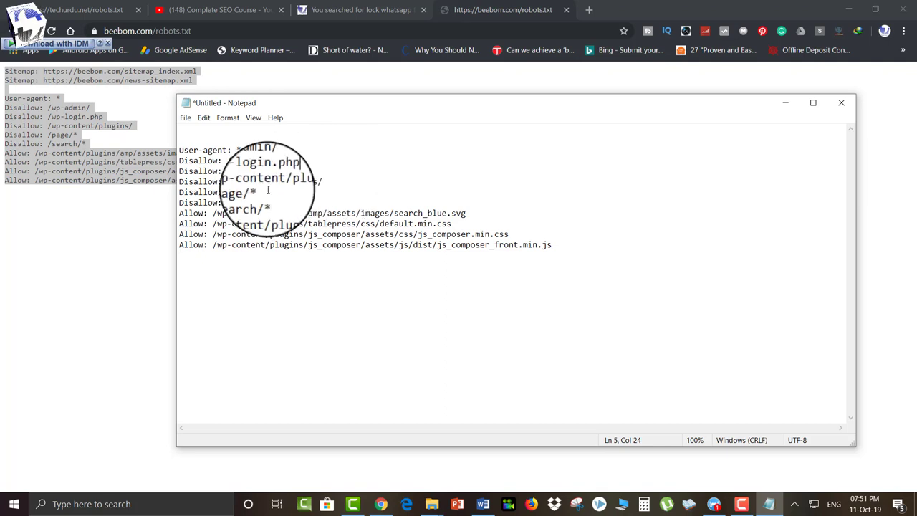
Switch to Chrome, open blogger.com in a new tab and select the Essayspedia blog
left_click(133, 255)
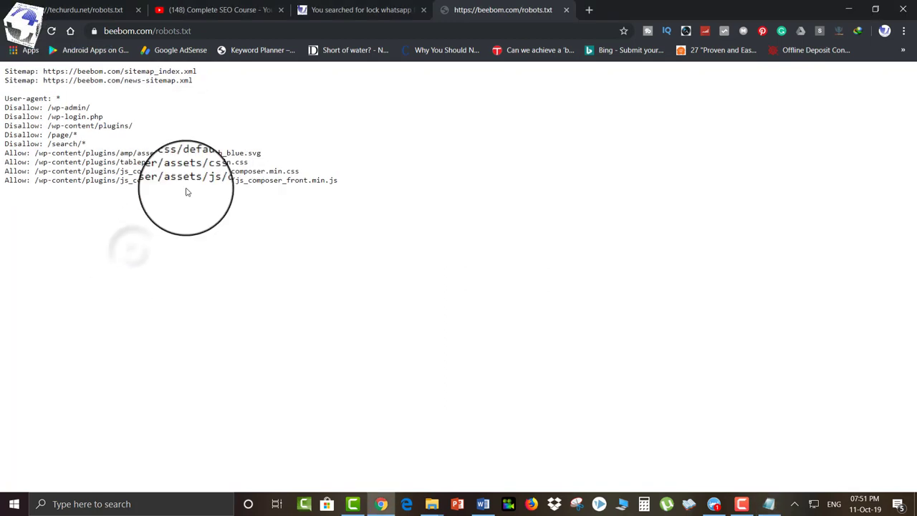
left_click(590, 11)
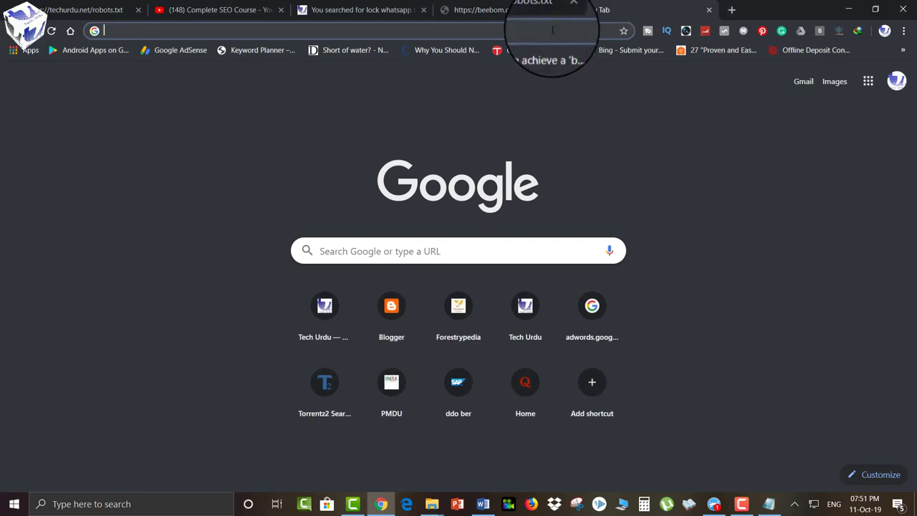
type("blogger.com")
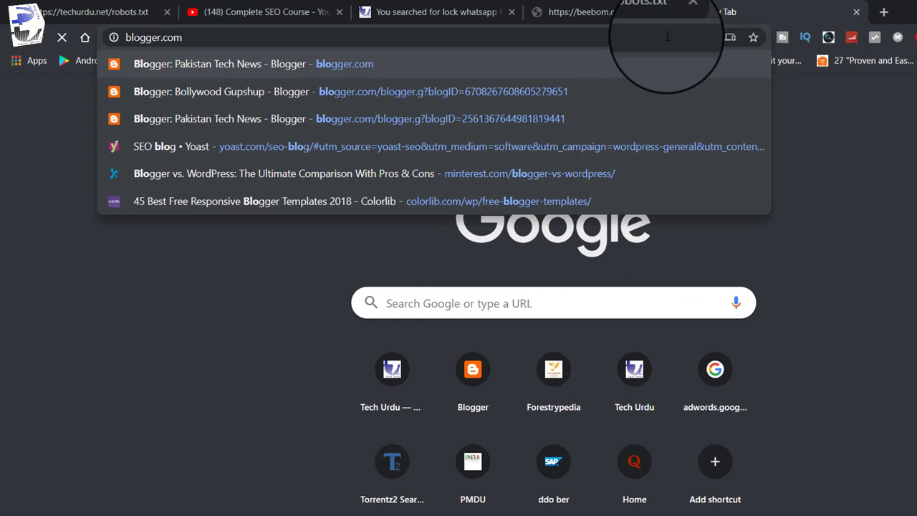
key("Return")
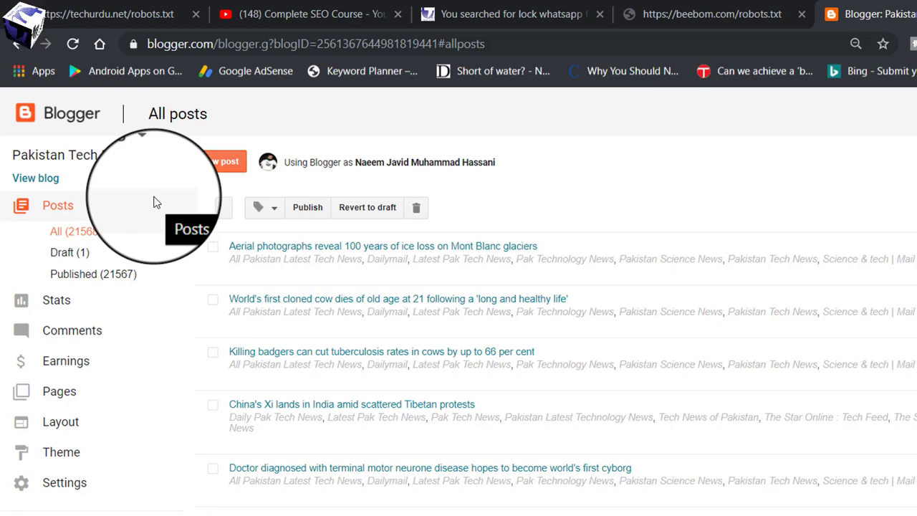
left_click(107, 169)
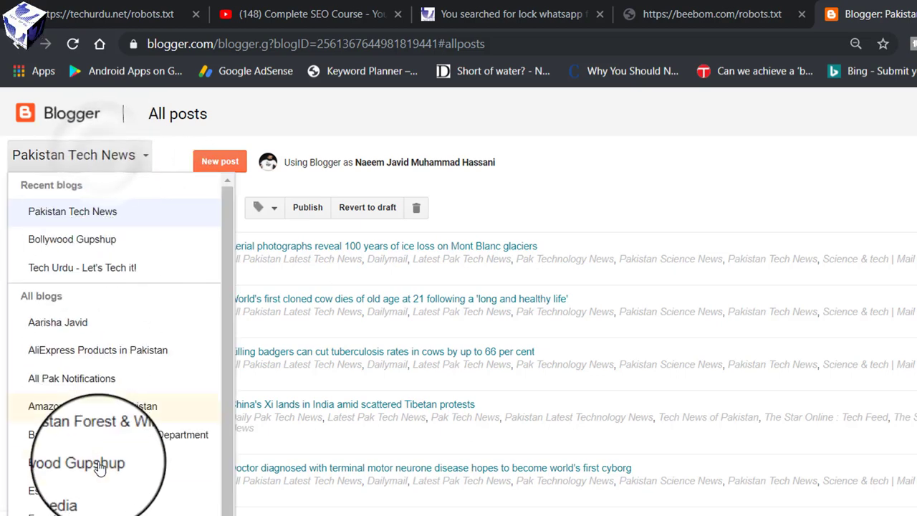
scroll(100, 469, "down", 3)
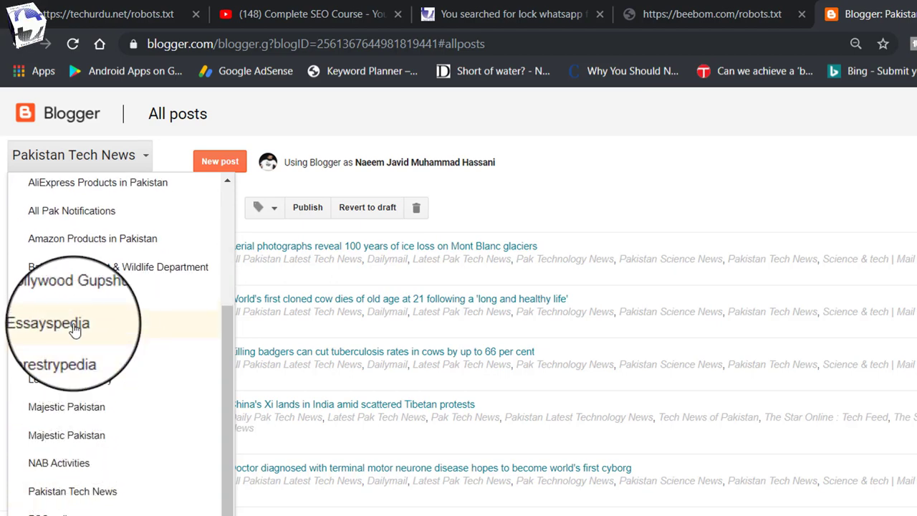
left_click(45, 325)
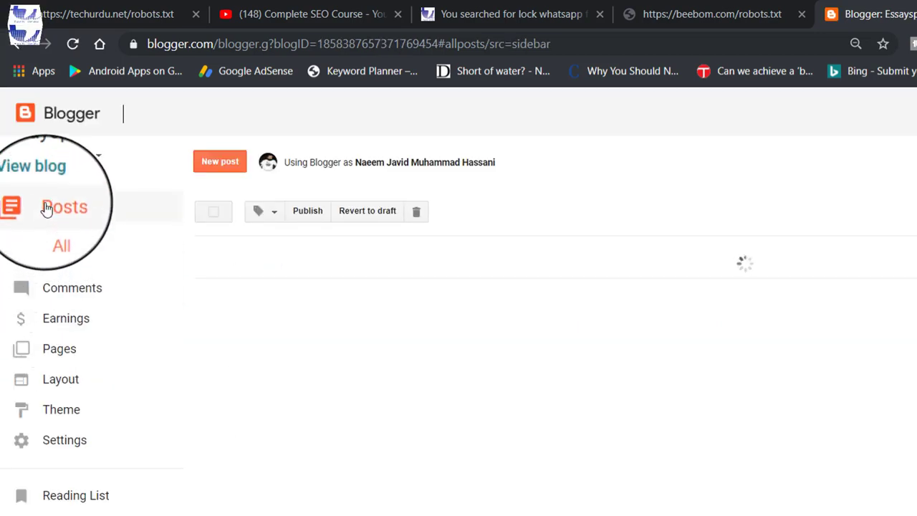
View the Essayspedia blog and open its robots.txt file to examine the User-agent rules
left_click(32, 178)
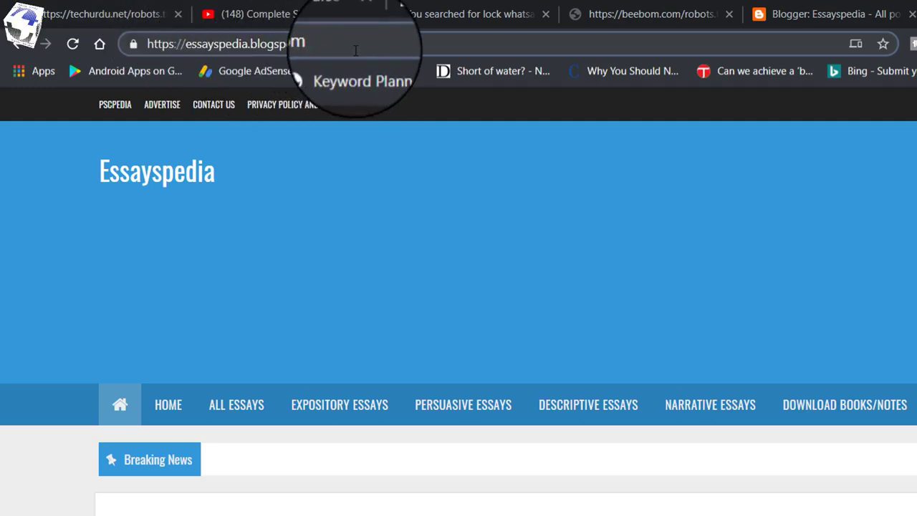
left_click(357, 44)
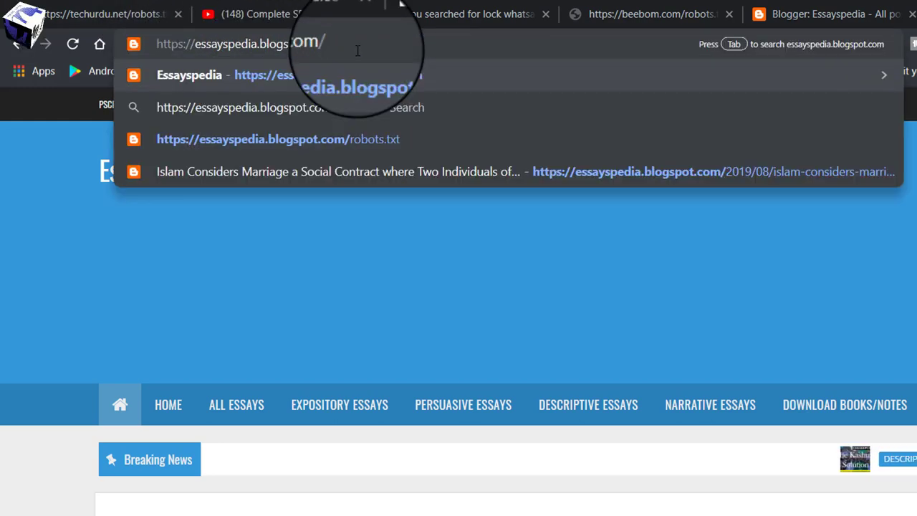
type("robots.txt")
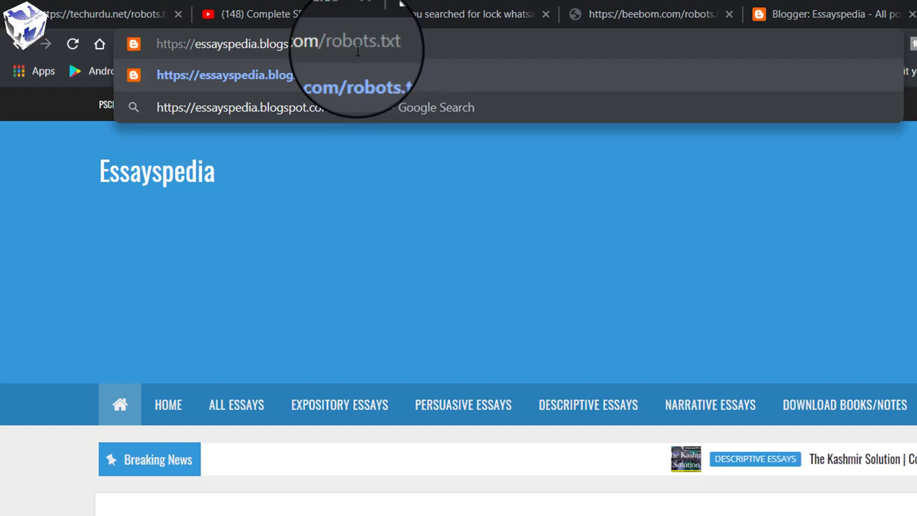
key("Return")
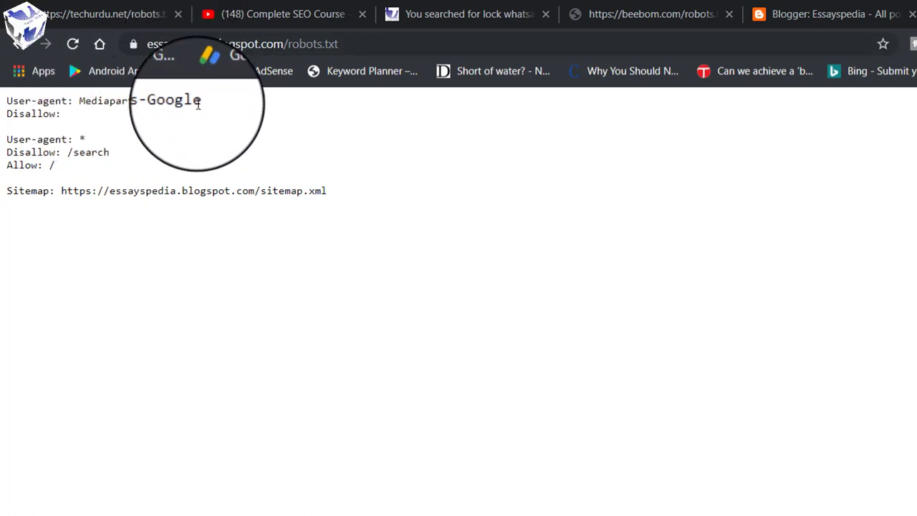
double_click(82, 139)
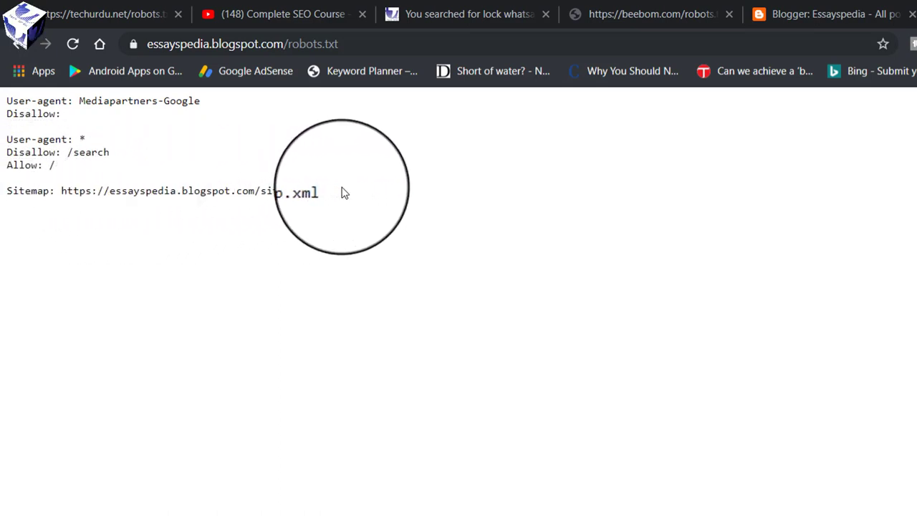
Open the custom robots.txt setting in Essayspedia's Blogger search preferences and set its custom content option to No
left_click(824, 14)
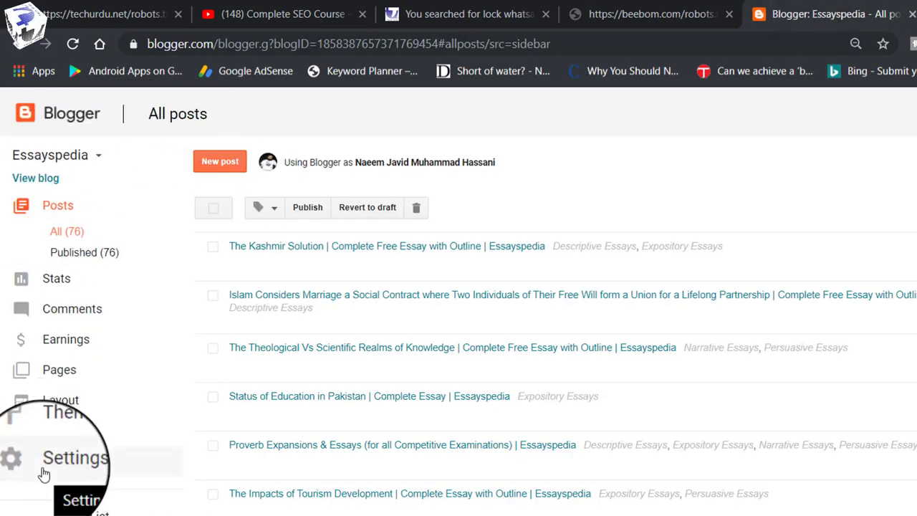
left_click(42, 467)
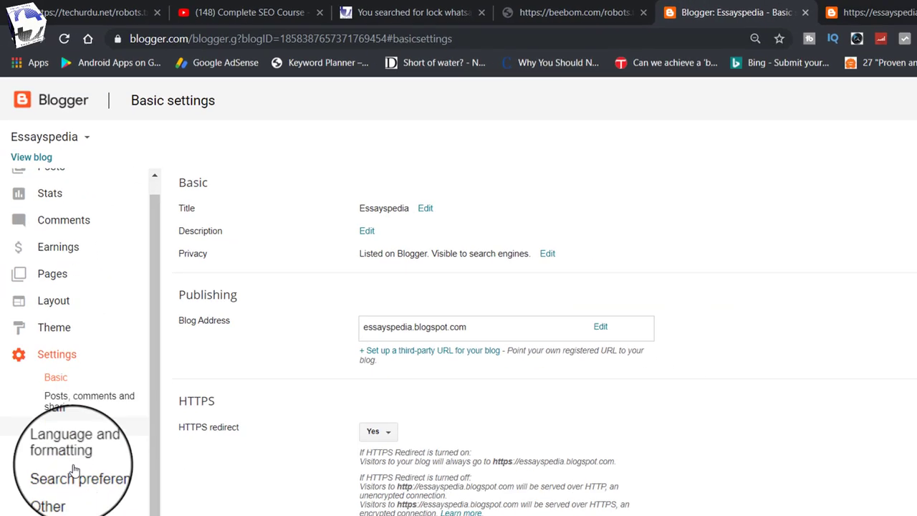
left_click(76, 438)
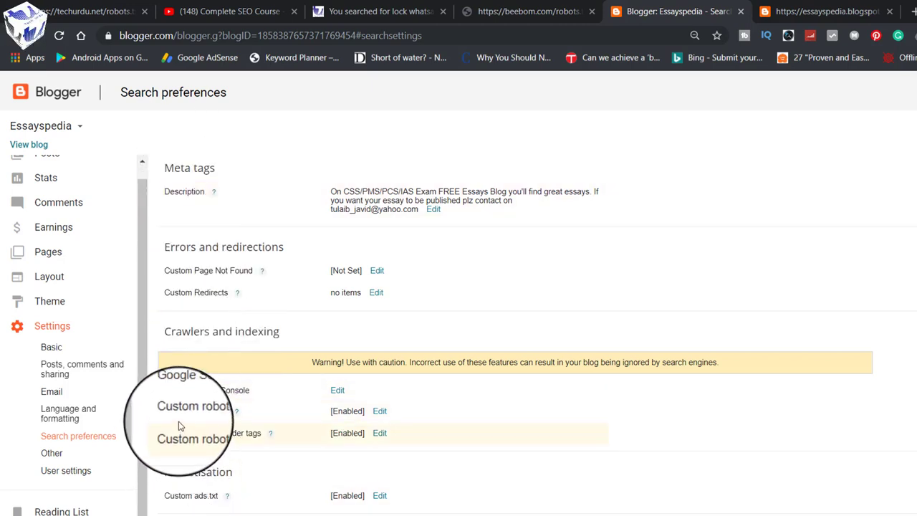
left_click(377, 411)
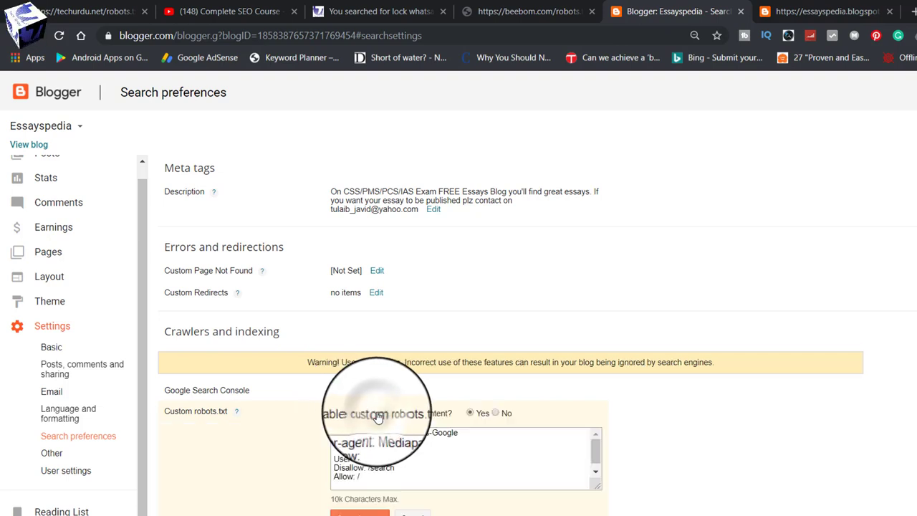
left_click(497, 414)
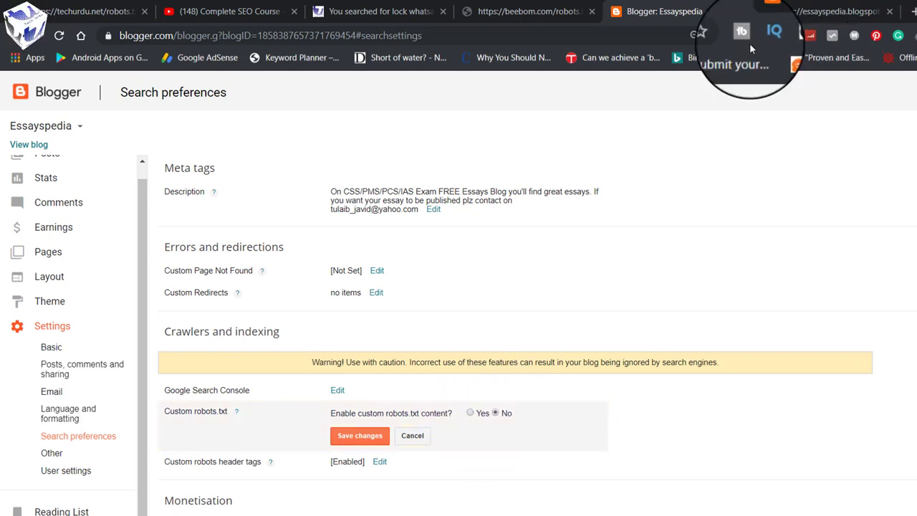
Compare Essayspedia's live robots.txt with Beebom's robots.txt
left_click(824, 11)
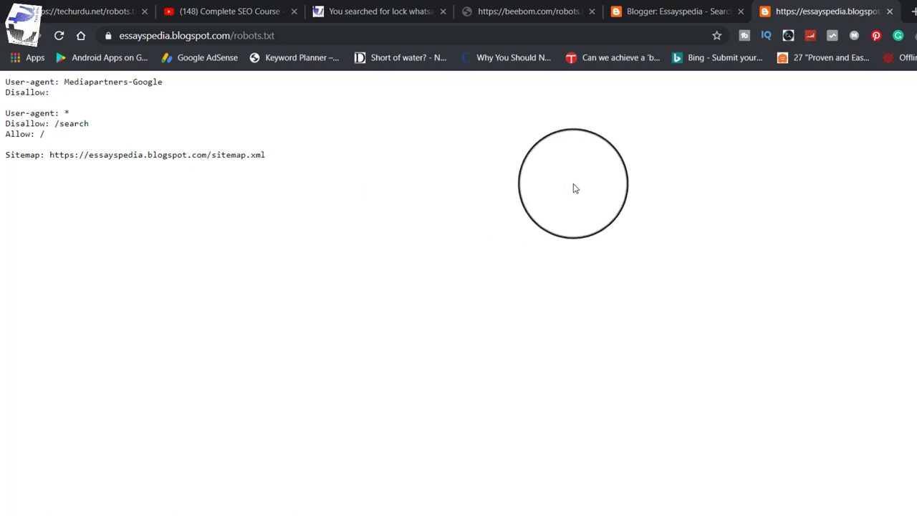
left_click(681, 11)
left_click(817, 10)
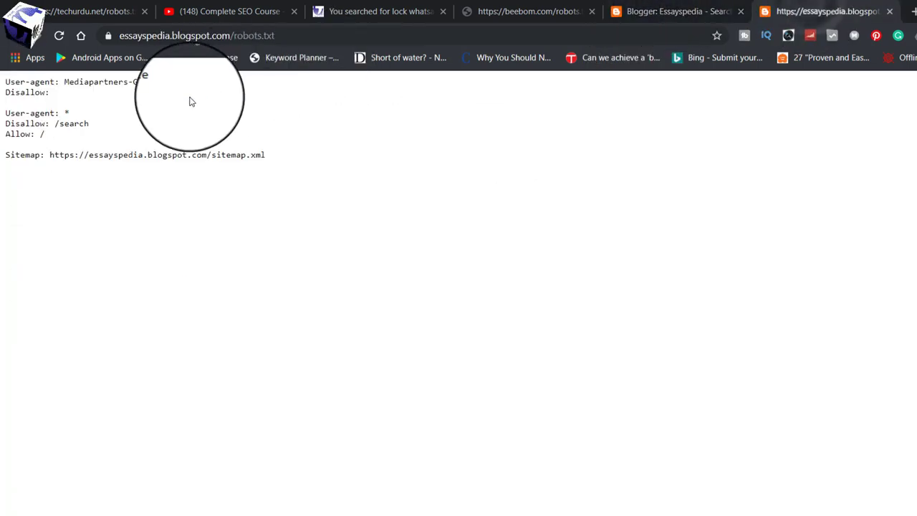
left_click(517, 10)
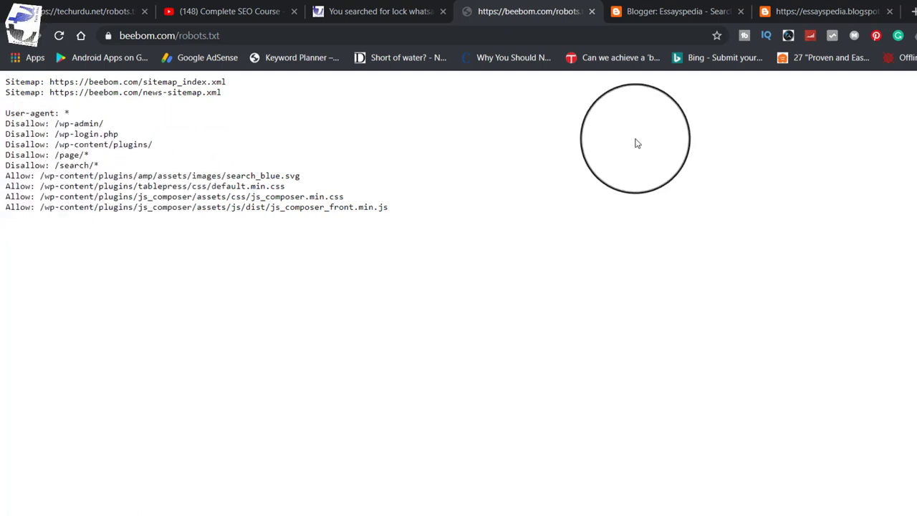
left_click(809, 9)
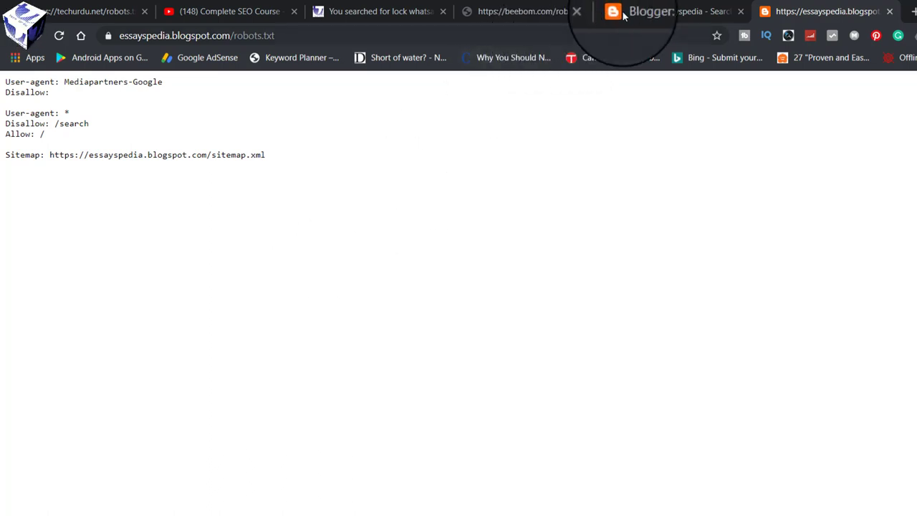
Copy the full contents of Essayspedia's robots.txt, from the first User-agent line through the Sitemap line
left_click_drag(258, 165, 10, 77)
right_click(10, 77)
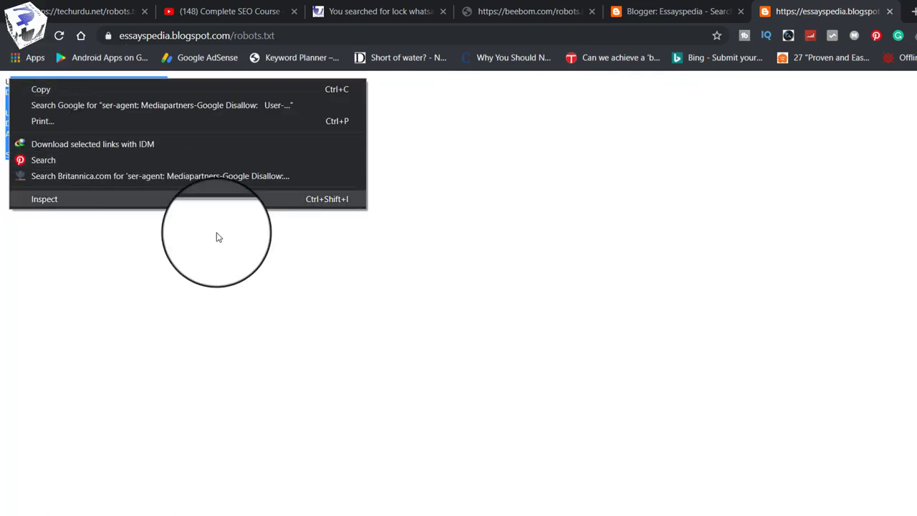
left_click(218, 237)
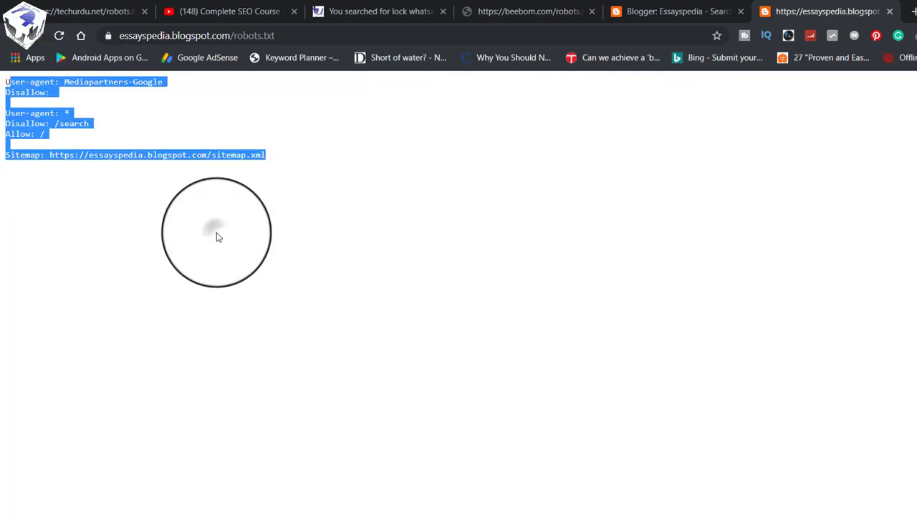
right_click(43, 85)
left_click(70, 97)
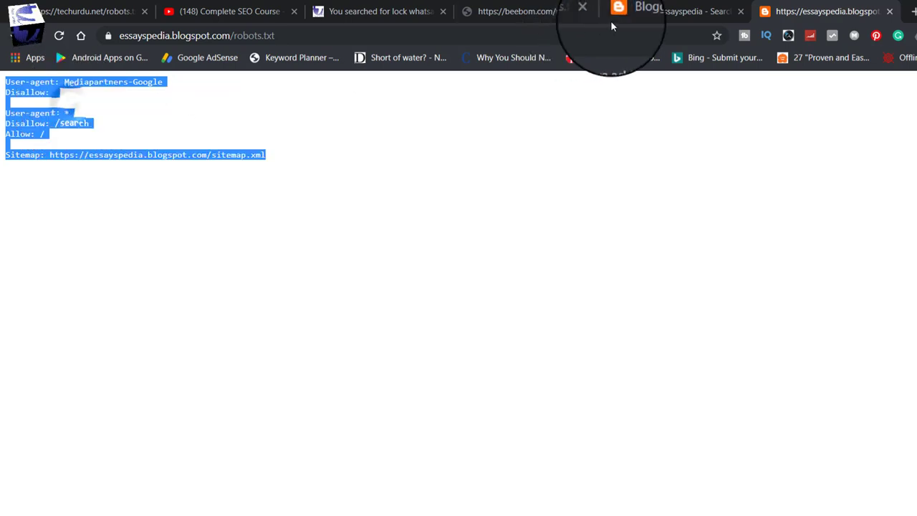
Enable custom robots.txt content for Essayspedia in Blogger, replace the existing text with the copied rules and save the changes
left_click(639, 7)
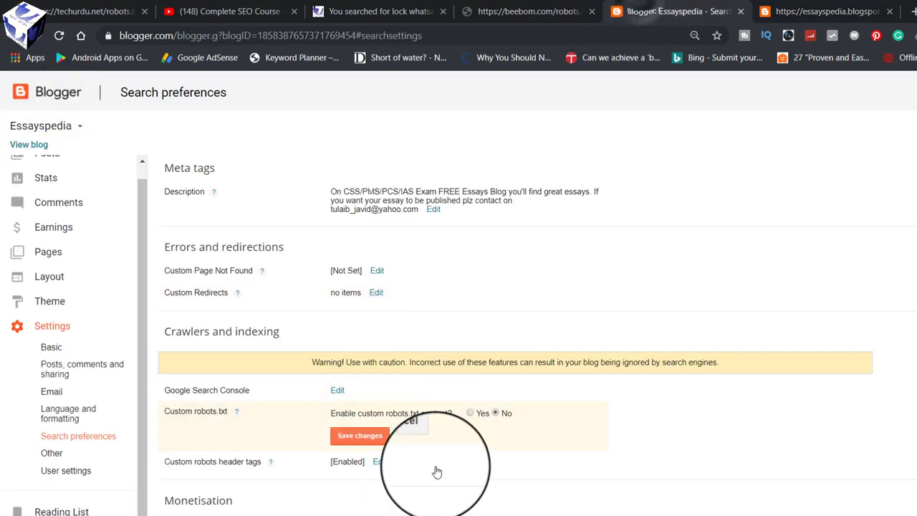
left_click(471, 413)
scroll(462, 408, "down", 1)
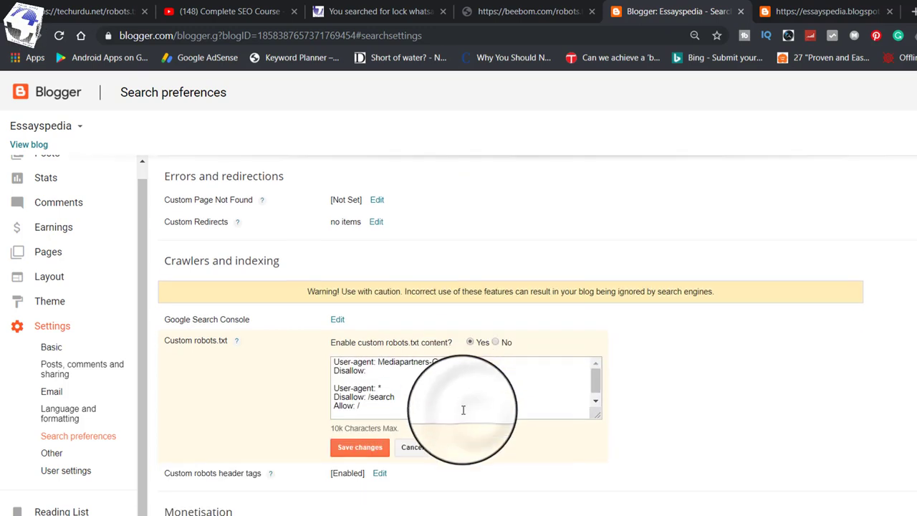
left_click(453, 393)
key("ctrl+a")
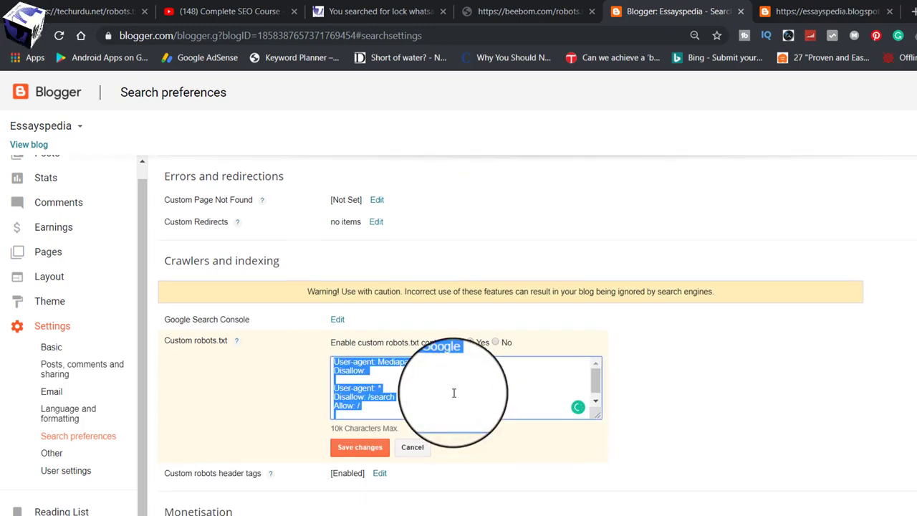
key("ctrl+v")
left_click(364, 447)
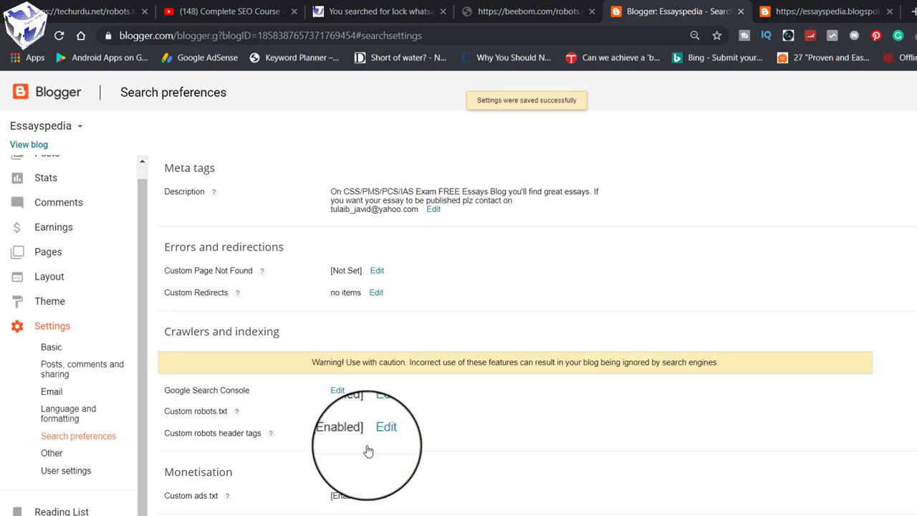
Reopen Essayspedia's custom robots.txt for editing and review the saved rules down to the Sitemap line
left_click(378, 410)
scroll(459, 437, "down", 1)
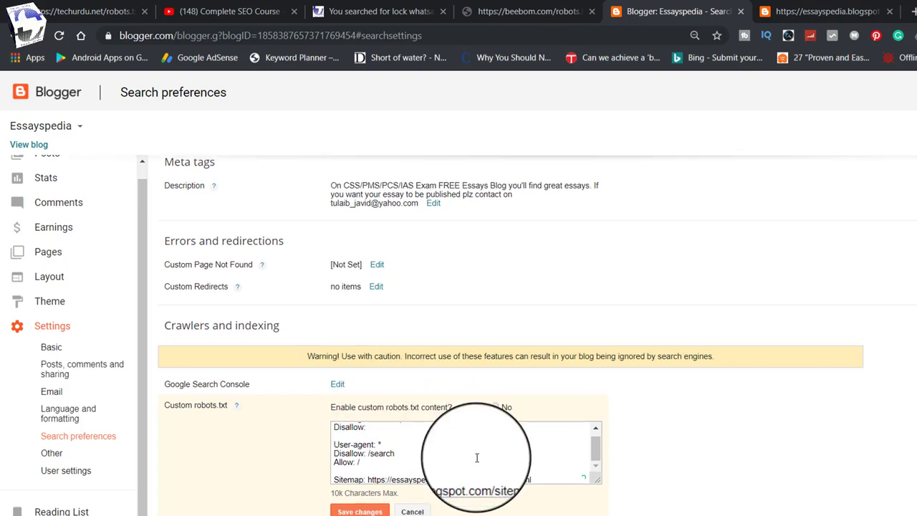
scroll(387, 413, "down", 1)
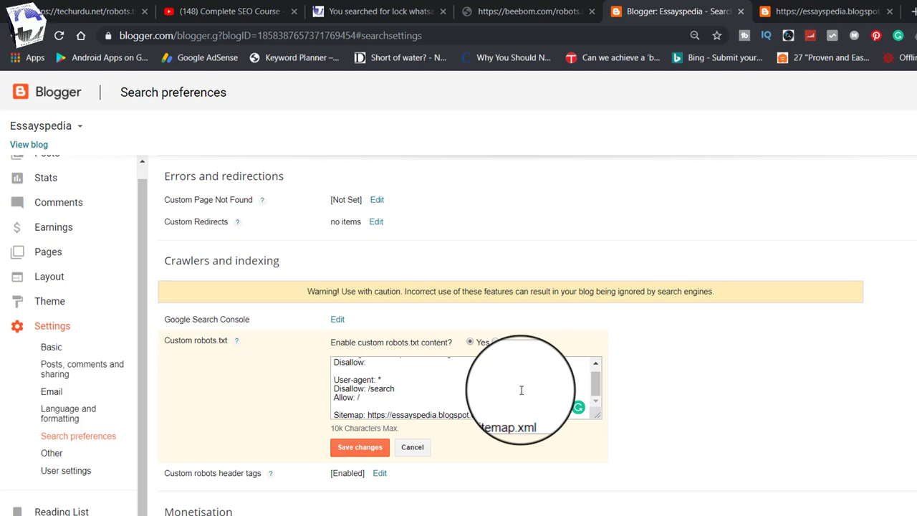
Open majesticpakistan.pk in a new browser tab and load its robots.txt file
left_click(910, 11)
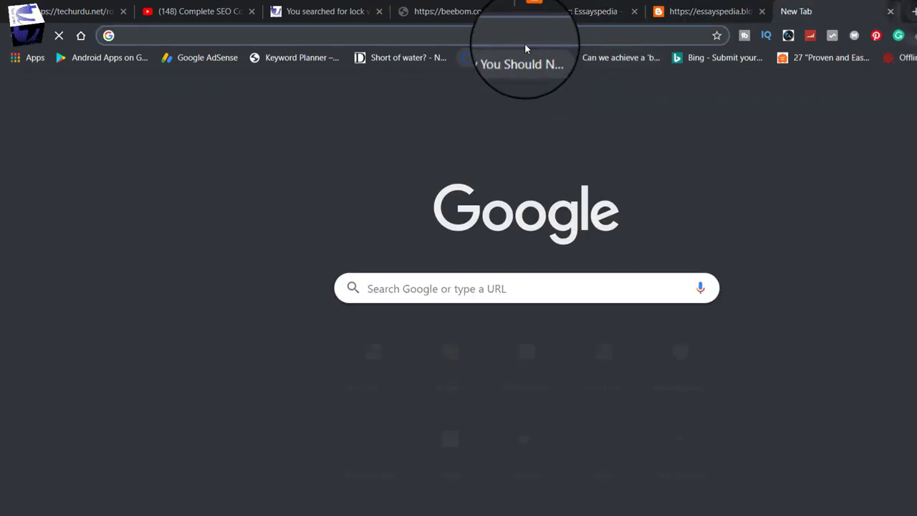
type("majesticpakistan.pk")
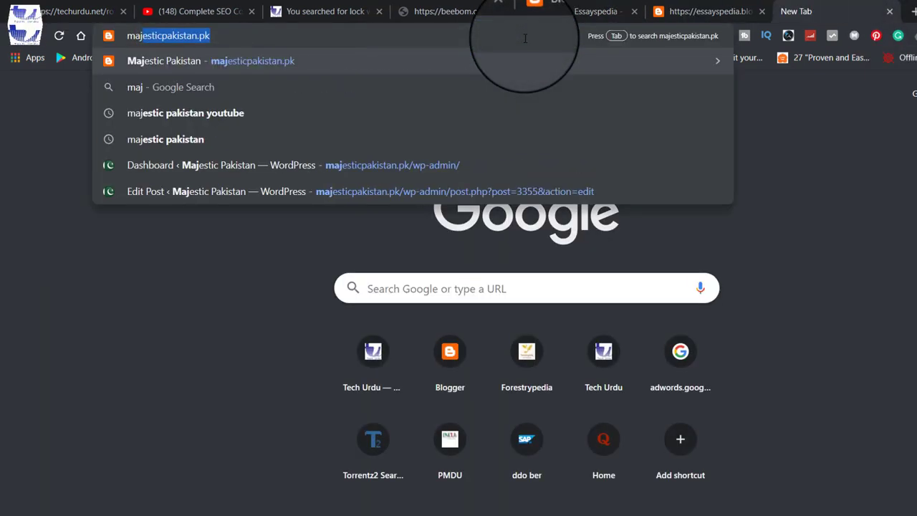
key("Return")
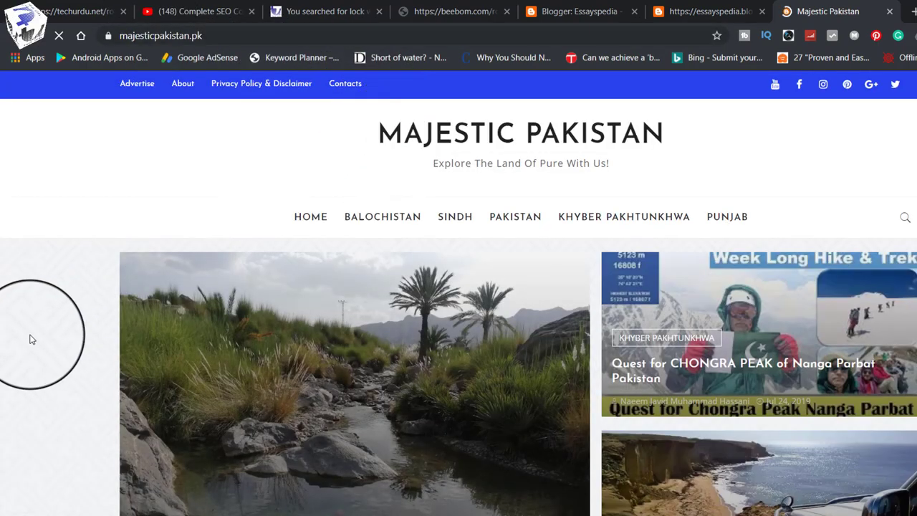
left_click(208, 36)
left_click(209, 36)
type("/robo")
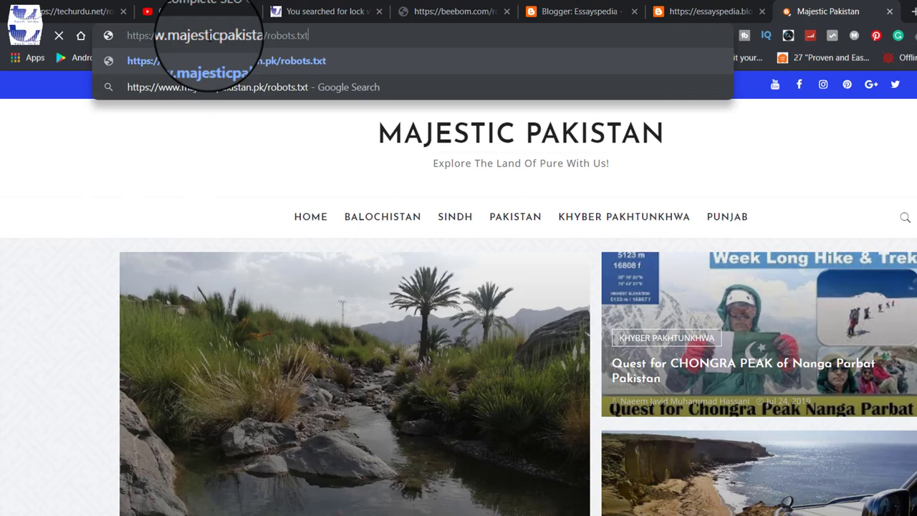
type("ts.txt")
key("Return")
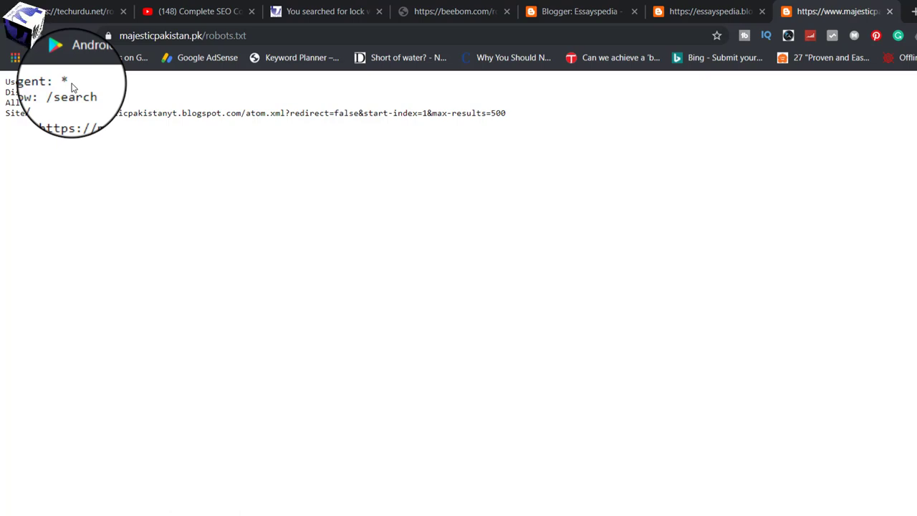
Compare Essayspedia's robots.txt with Majestic Pakistan's and examine the latter's blogspot sitemap address, start-index and max-results parameters
left_click(573, 10)
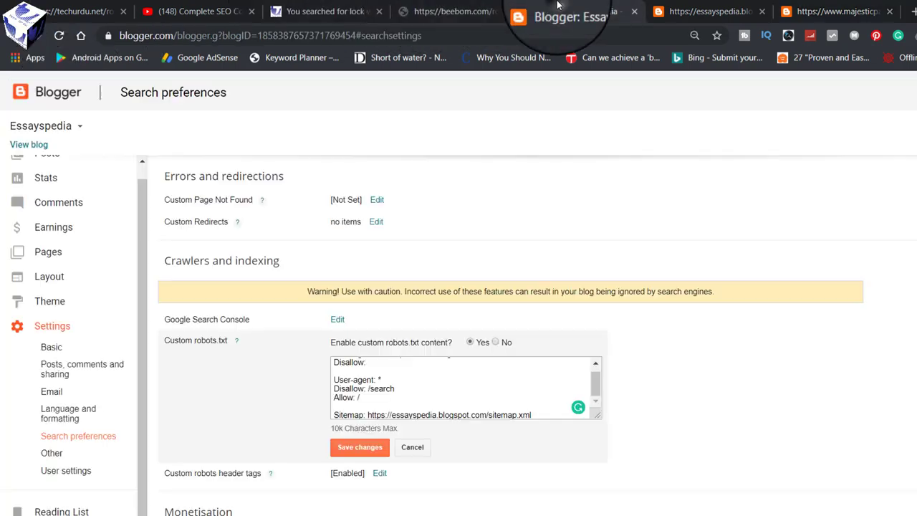
left_click(709, 10)
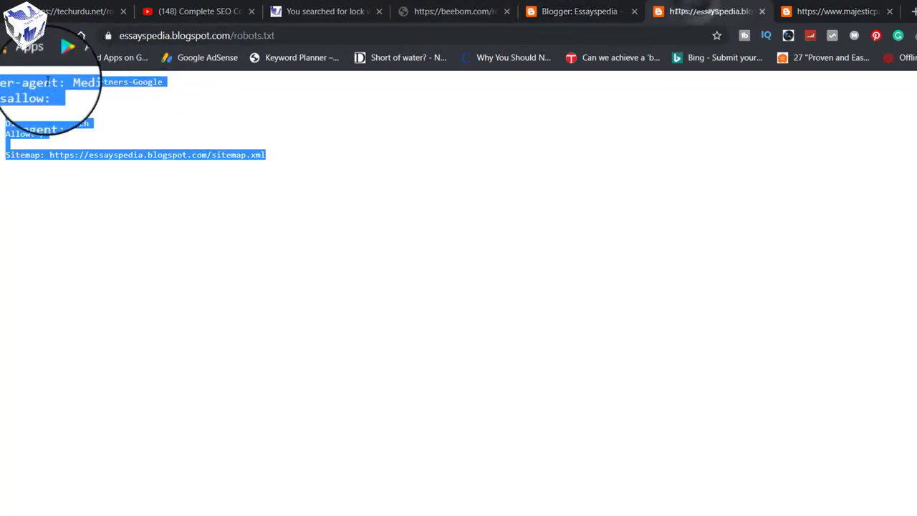
left_click(94, 122)
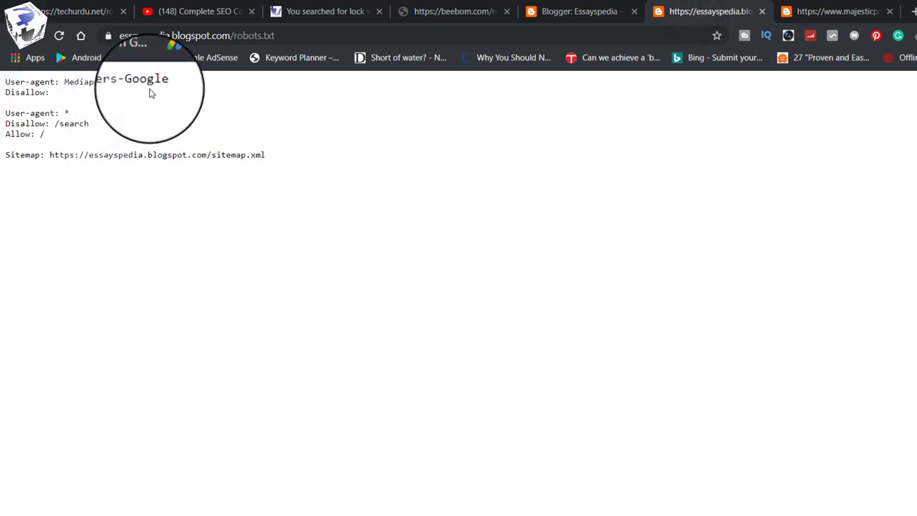
left_click(834, 11)
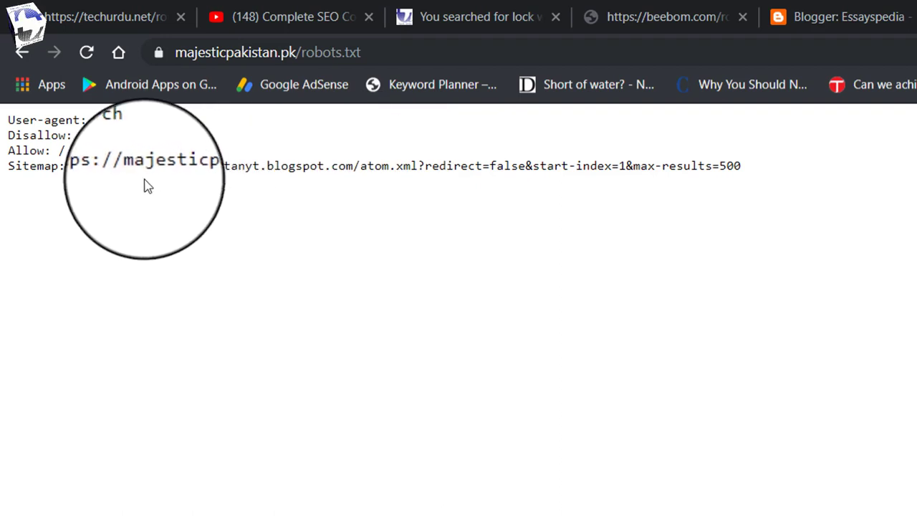
left_click_drag(129, 166, 353, 182)
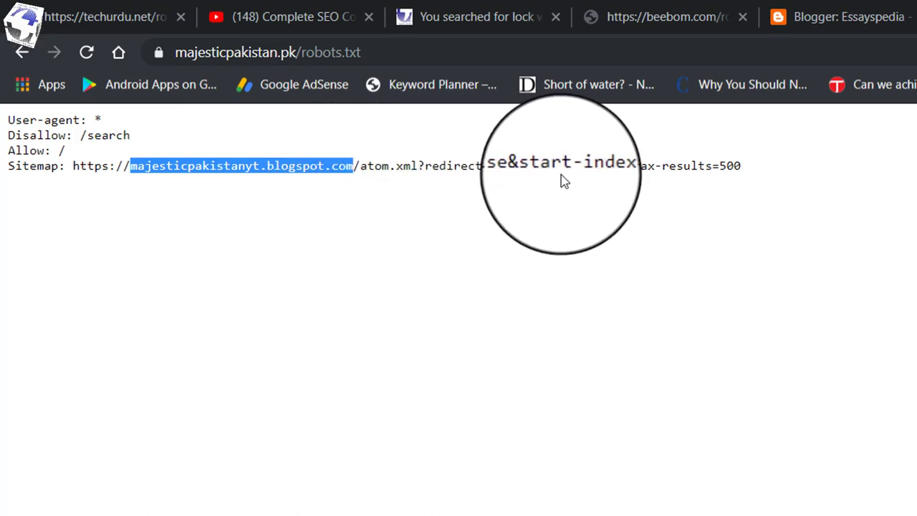
left_click(169, 278)
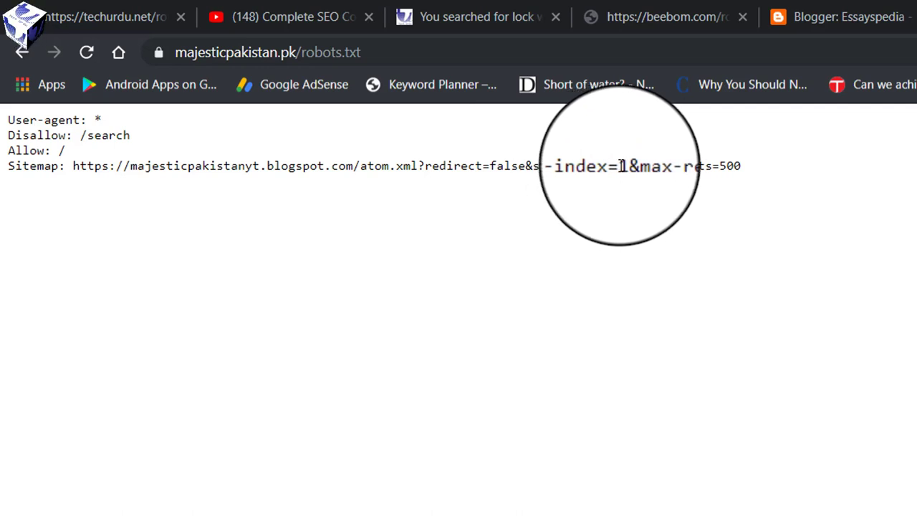
double_click(742, 173)
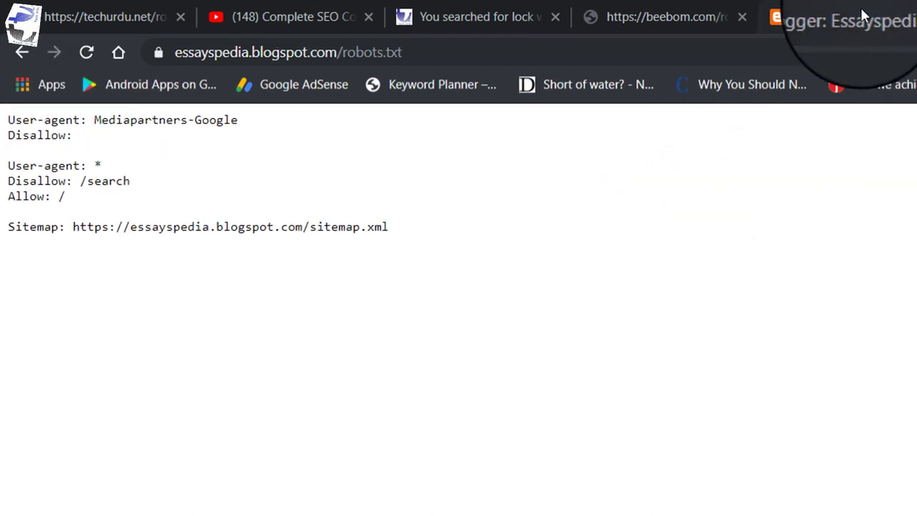
Switch Blogger from Essayspedia to the Majestic Pakistan blog and show its list of posts
left_click(849, 17)
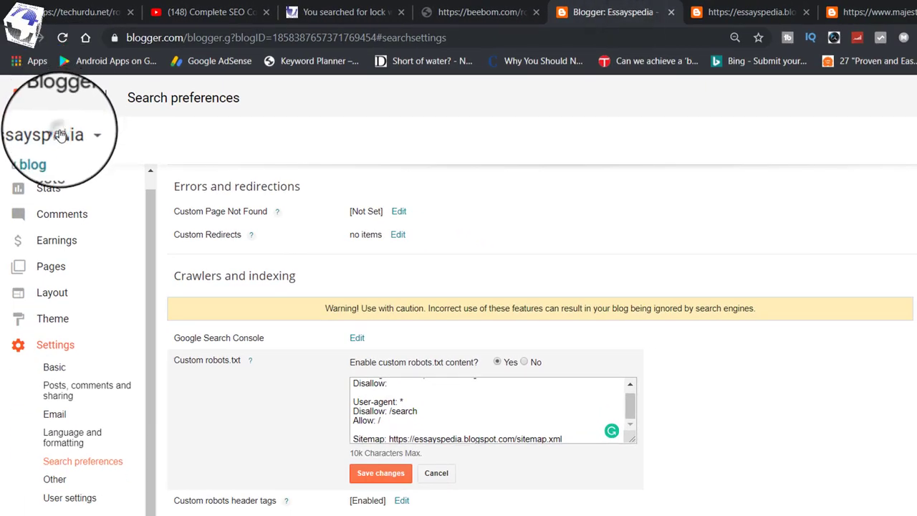
left_click(61, 134)
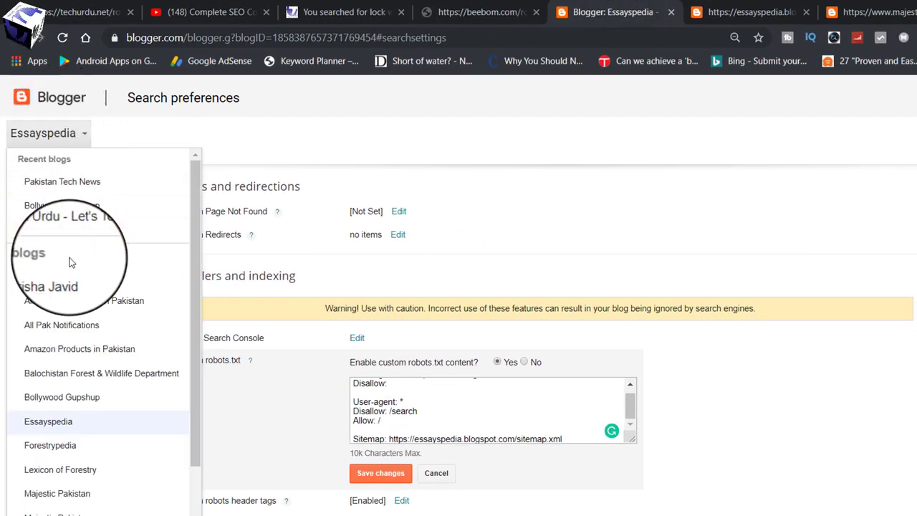
scroll(70, 265, "down", 2)
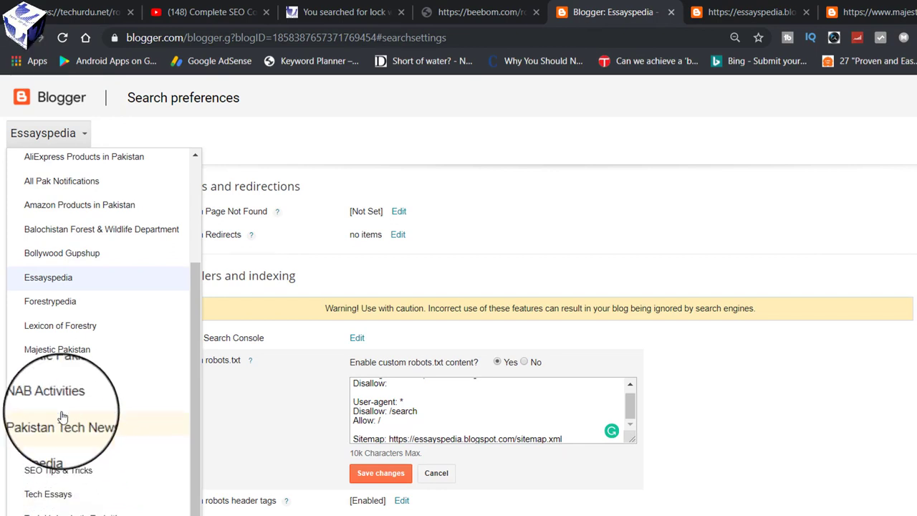
left_click(61, 350)
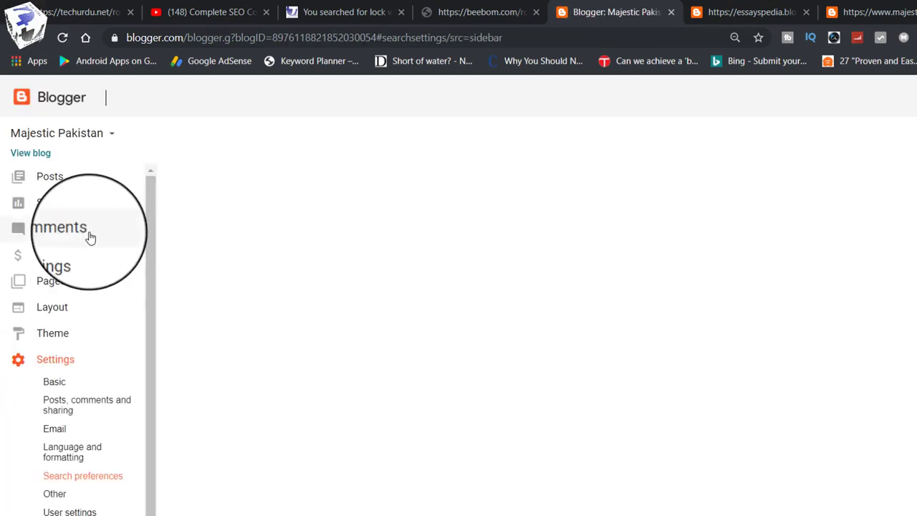
left_click(50, 177)
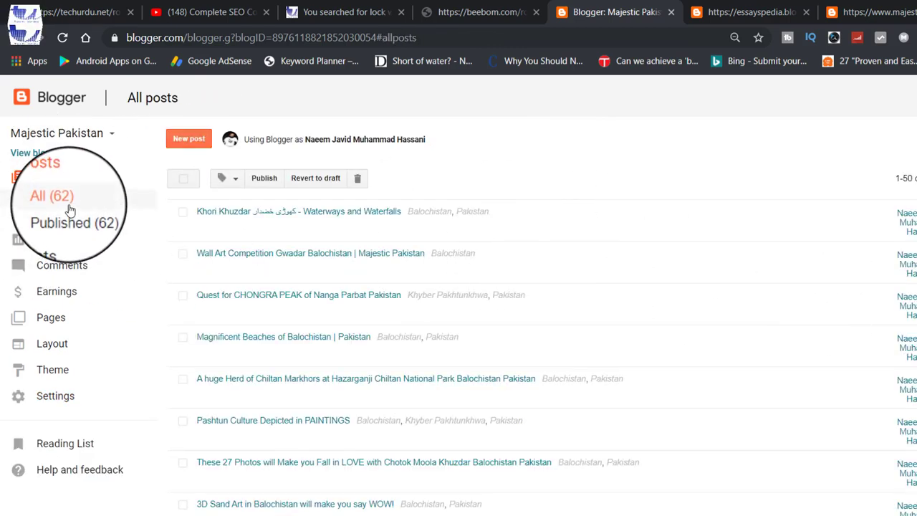
Copy the full contents of Majestic Pakistan's live robots.txt and replace all text in the open Notepad document with them
left_click(856, 12)
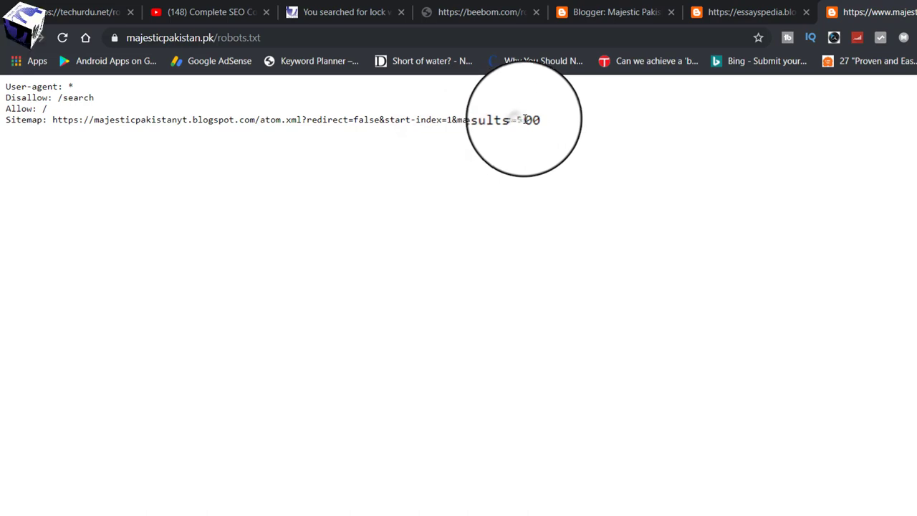
left_click_drag(512, 120, 538, 122)
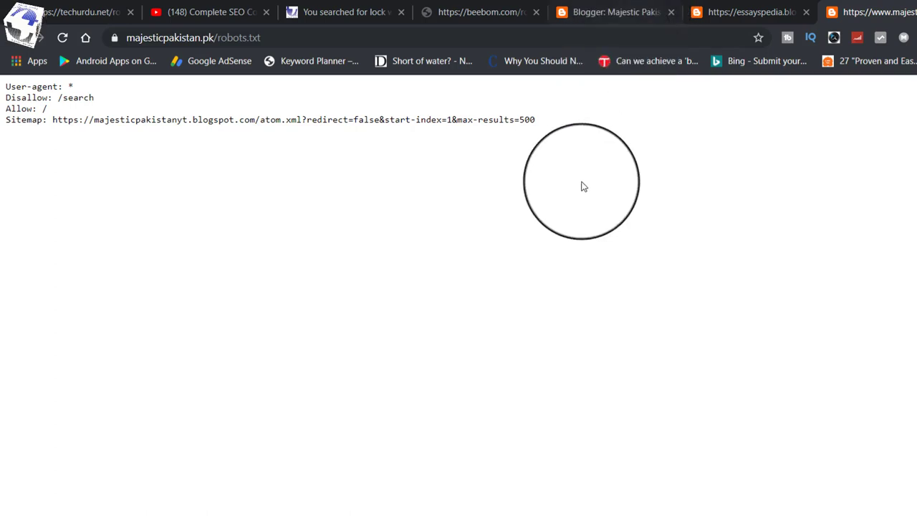
left_click_drag(7, 121, 218, 120)
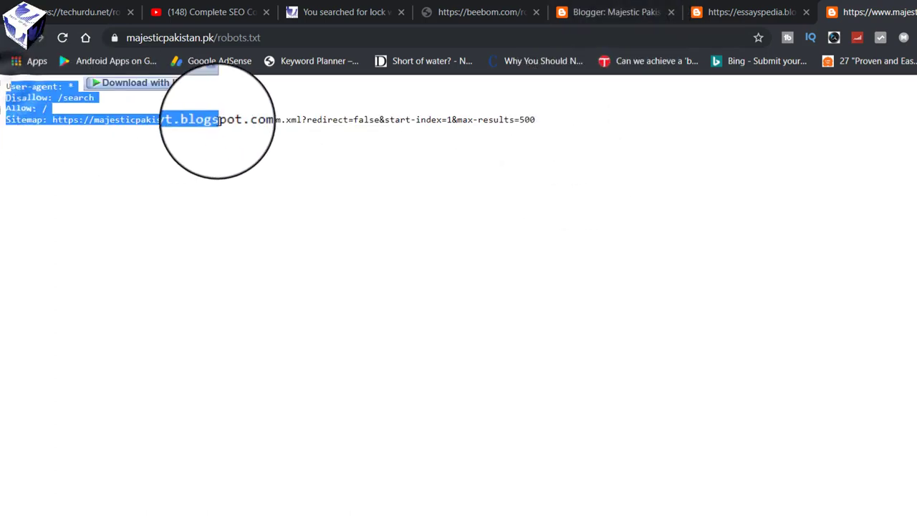
key("ctrl+a")
key("ctrl+c")
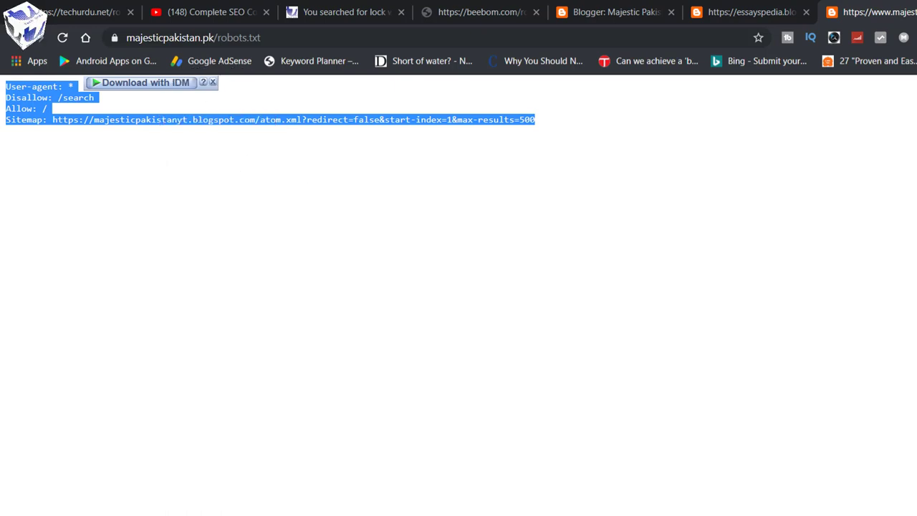
key("alt+Tab")
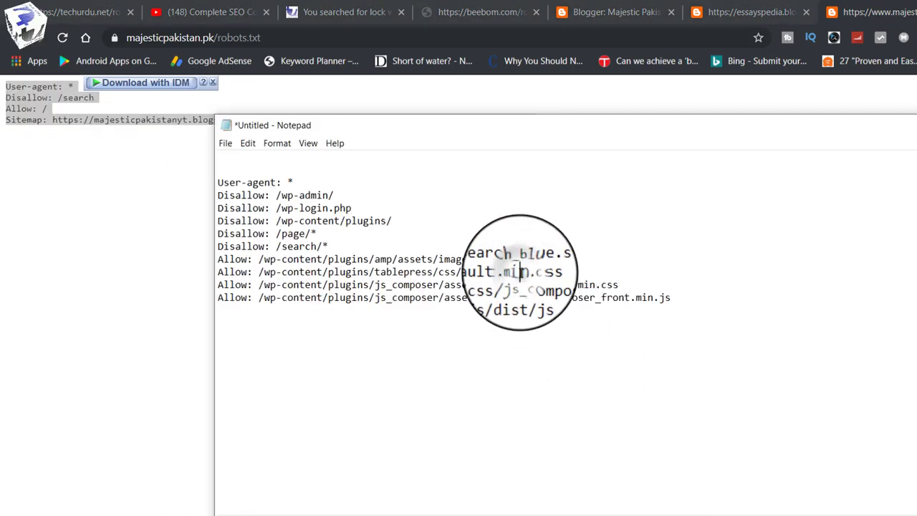
key("ctrl+a")
key("BackSpace")
key("ctrl+v")
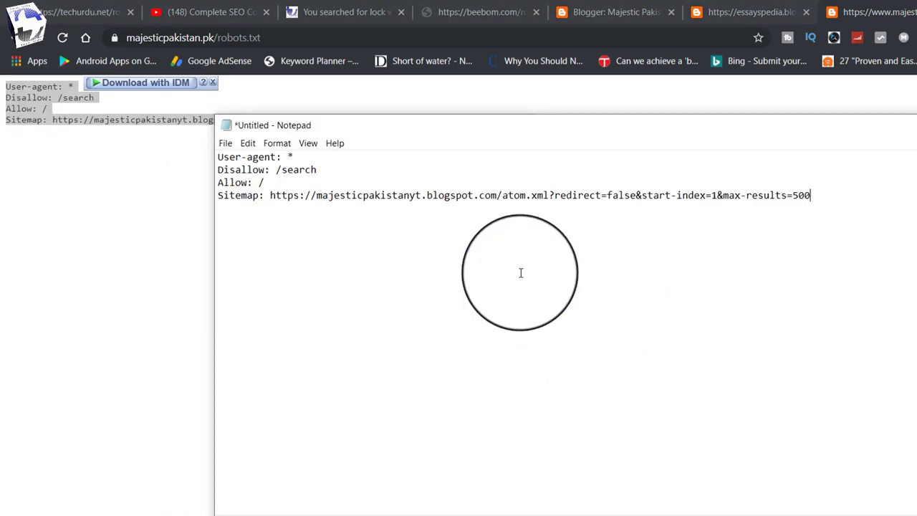
Duplicate the Sitemap line on a new line below, setting the copy's start-index to 501 and max-results to 1000
left_click_drag(814, 193, 200, 195)
key("ctrl+c")
key("End")
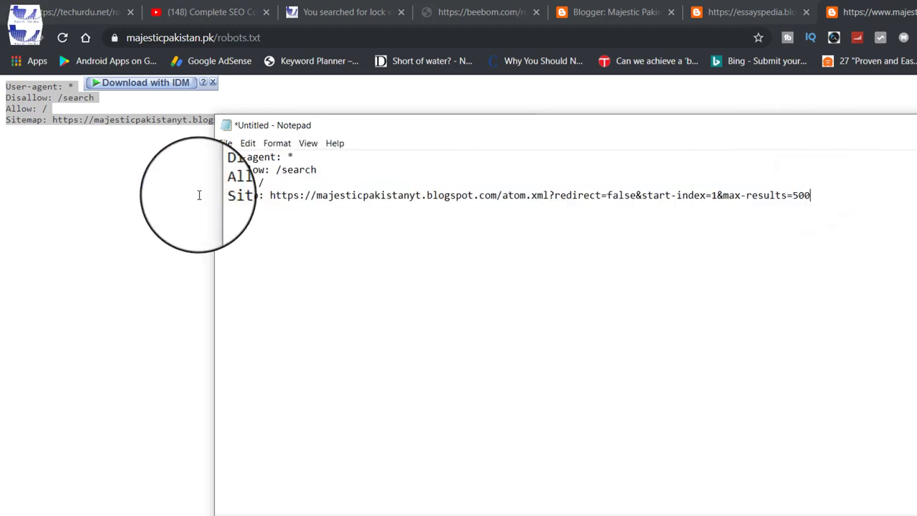
key("Return")
key("ctrl+v")
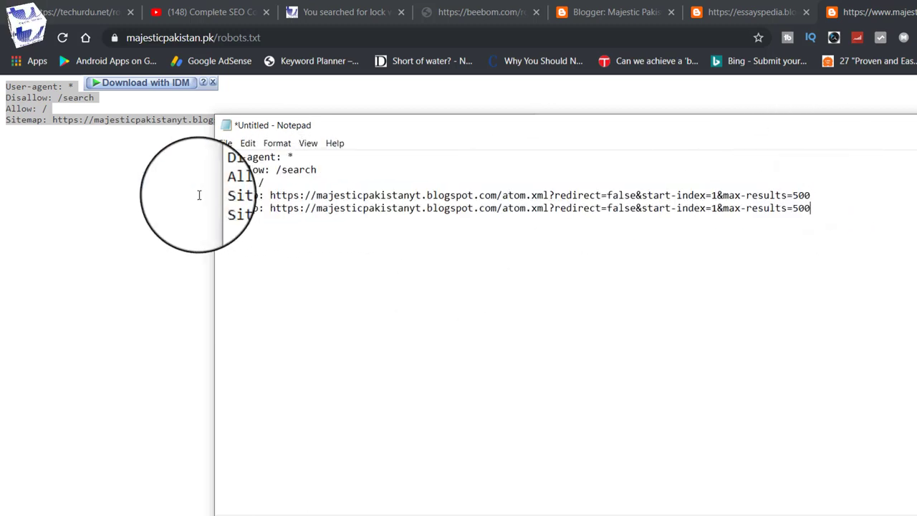
left_click(711, 207)
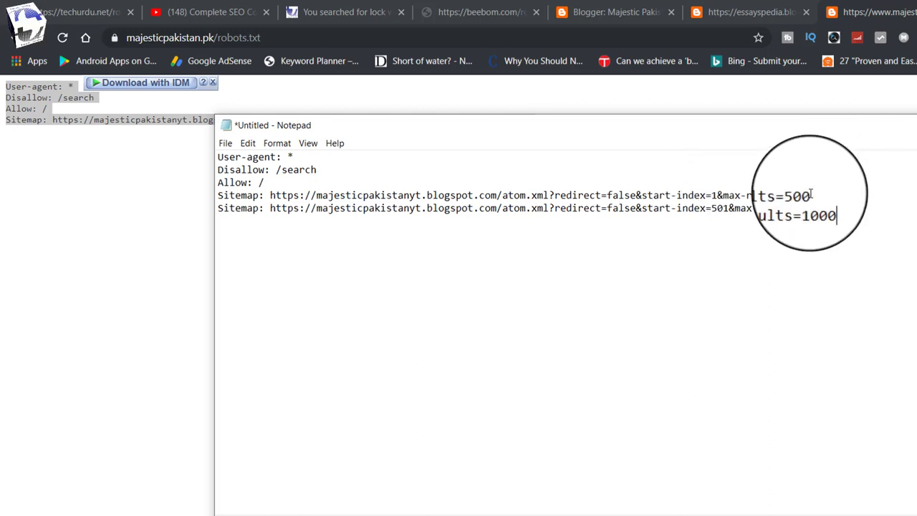
Replace Majestic Pakistan's custom robots.txt in Blogger with the edited Notepad rules containing both Sitemap lines, and save the changes
key("ctrl+a")
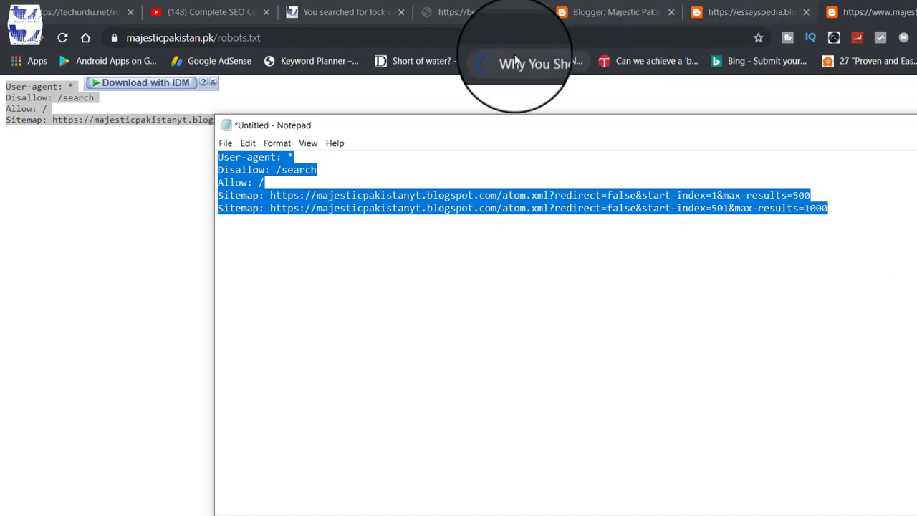
left_click(604, 7)
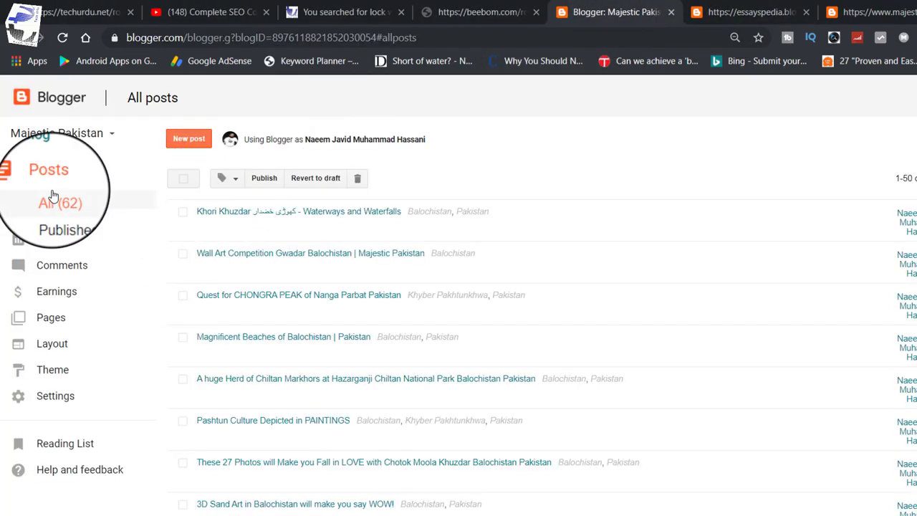
left_click(48, 401)
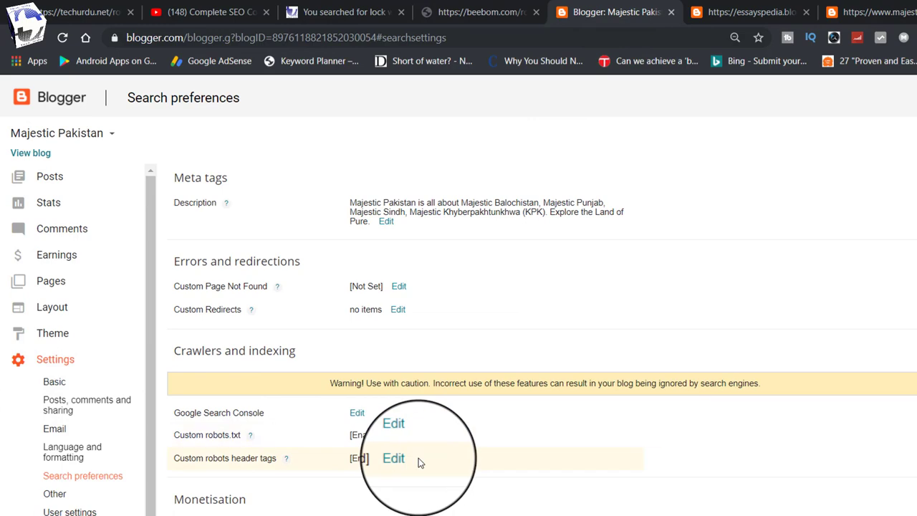
left_click(399, 435)
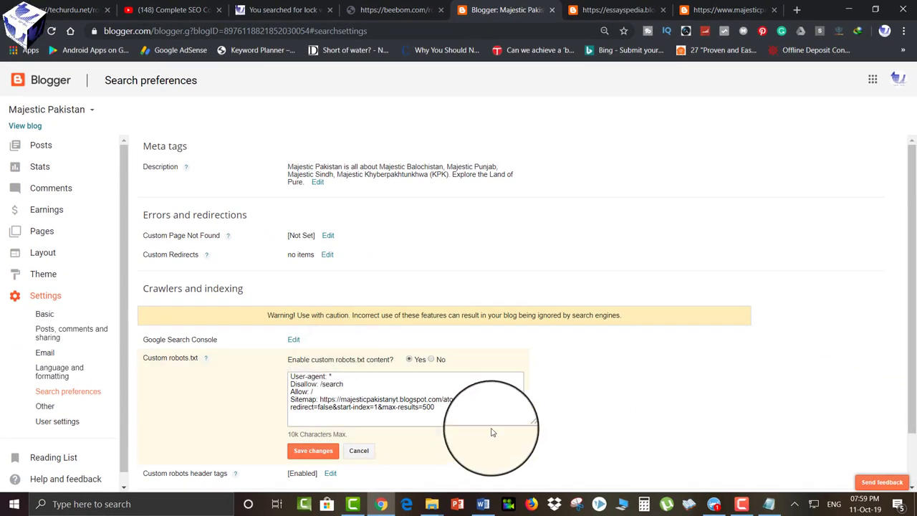
left_click(439, 408)
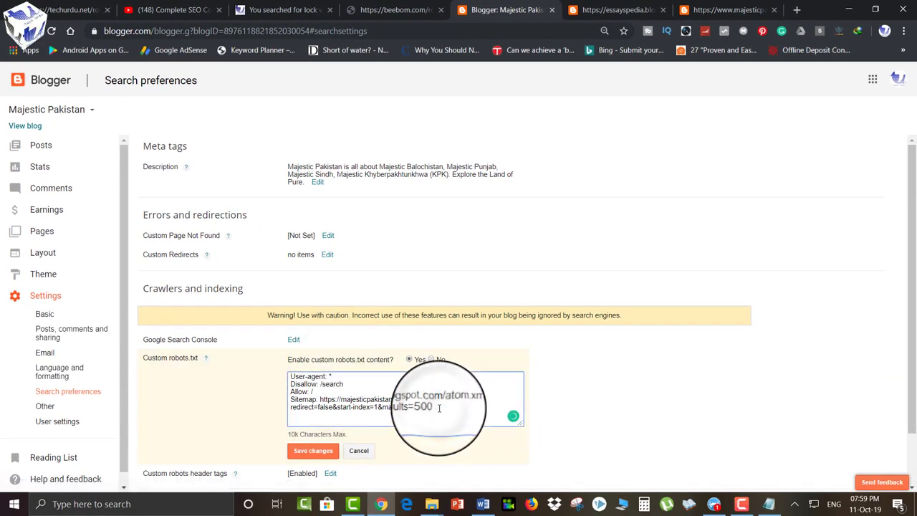
key("ctrl+a")
key("ctrl+v")
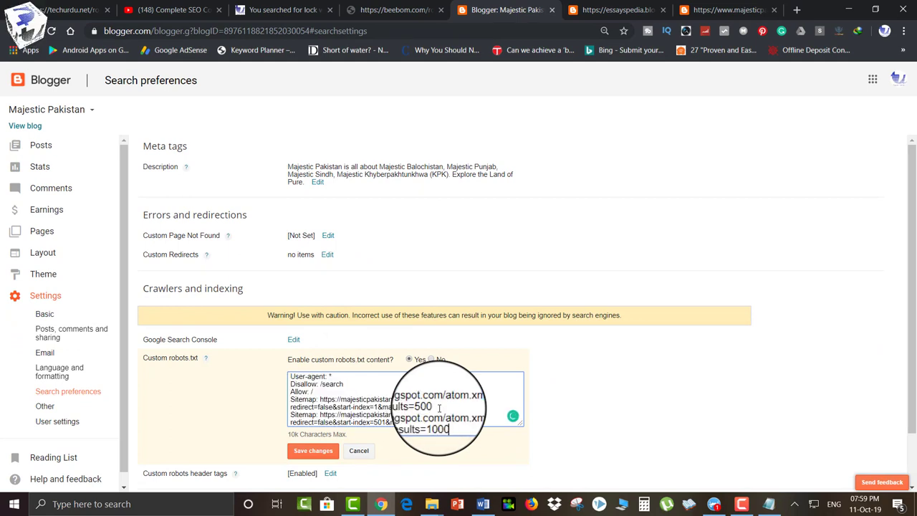
left_click(316, 450)
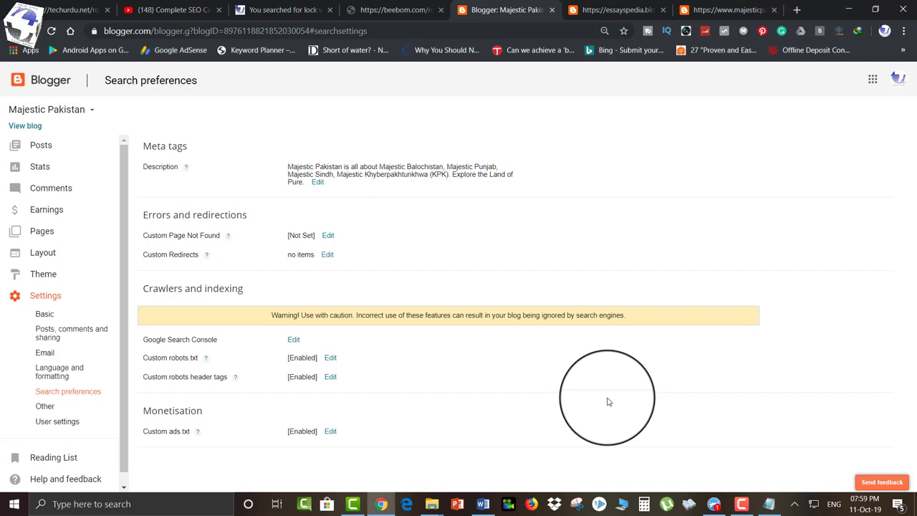
Return to Majestic Pakistan's live robots.txt page and review its Sitemap line
left_click(720, 10)
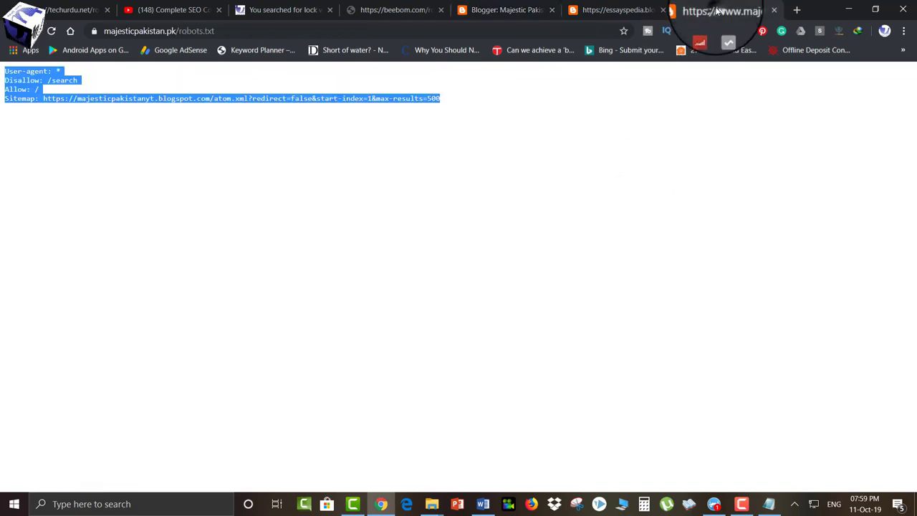
left_click(142, 127)
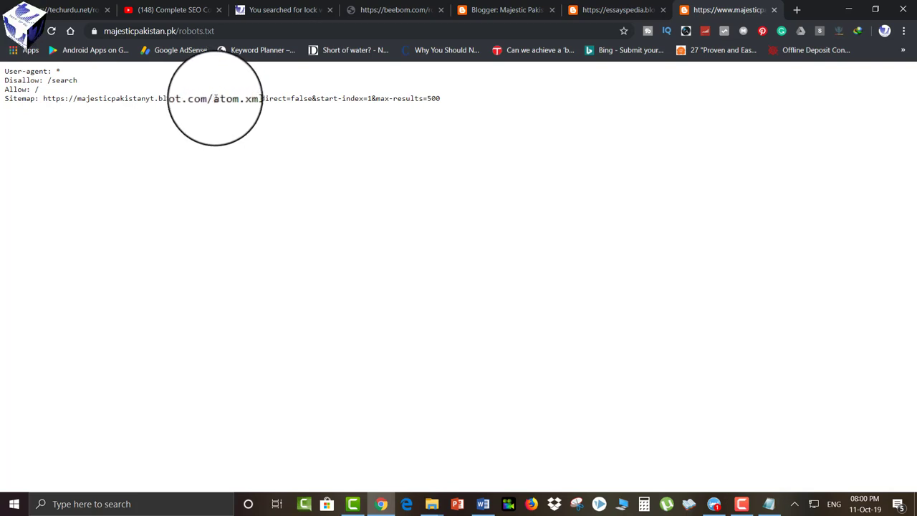
Examine the atom.xml part of Majestic Pakistan's Sitemap line, then revisit Essayspedia's robots.txt, Blogger's search preferences and Beebom's robots.txt
left_click_drag(210, 98, 450, 98)
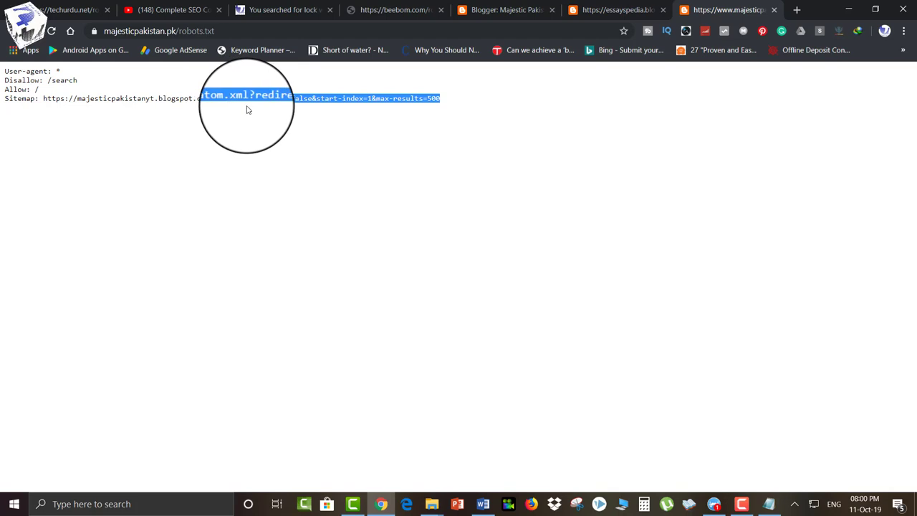
left_click(295, 116)
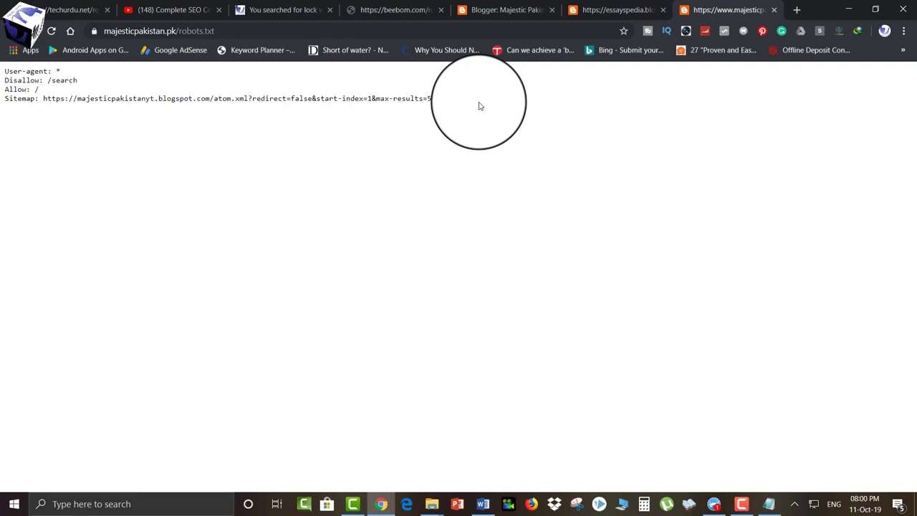
left_click(594, 11)
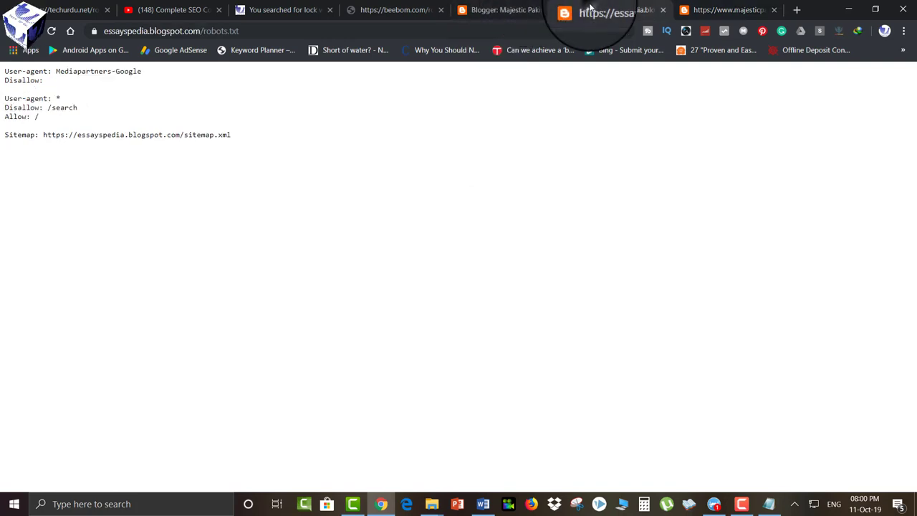
left_click(505, 10)
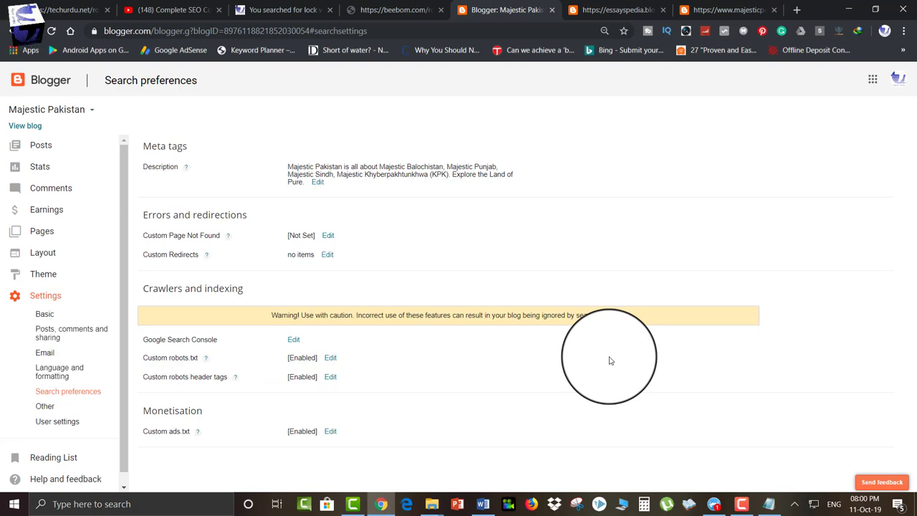
left_click(394, 10)
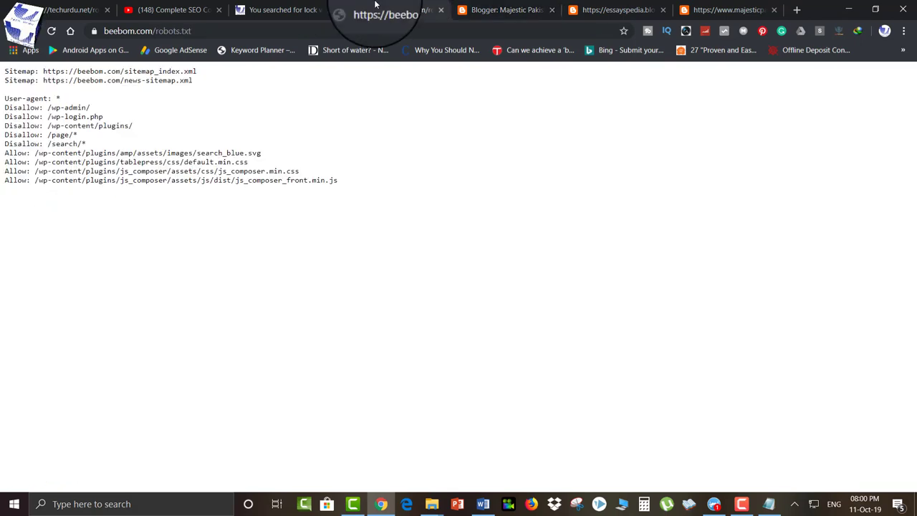
Open the Tech Urdu site's hosting control panel at techurdu.net/cpanel in a new browser tab
left_click(283, 10)
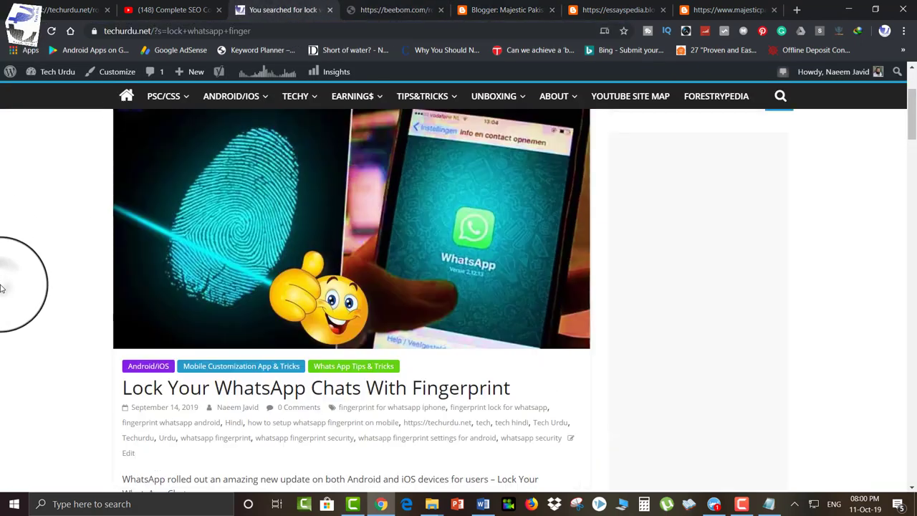
scroll(6, 276, "up", 3)
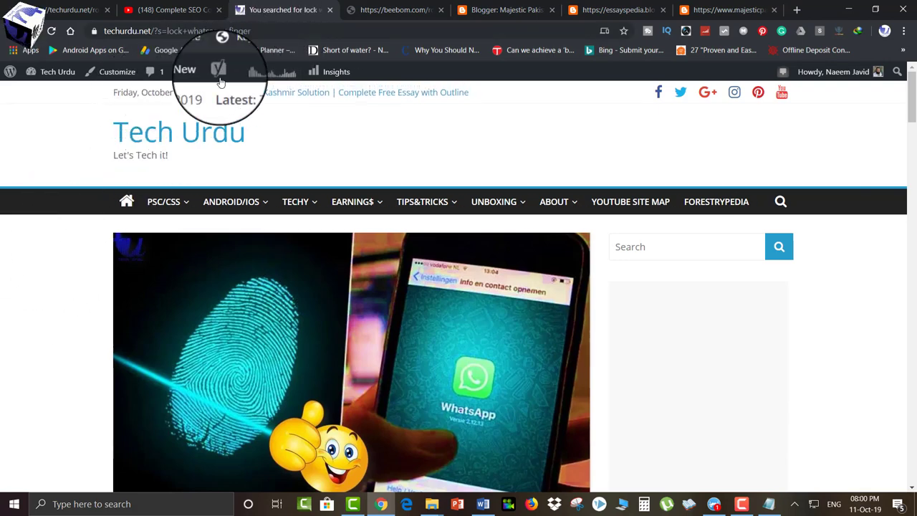
left_click(281, 35)
type("tec")
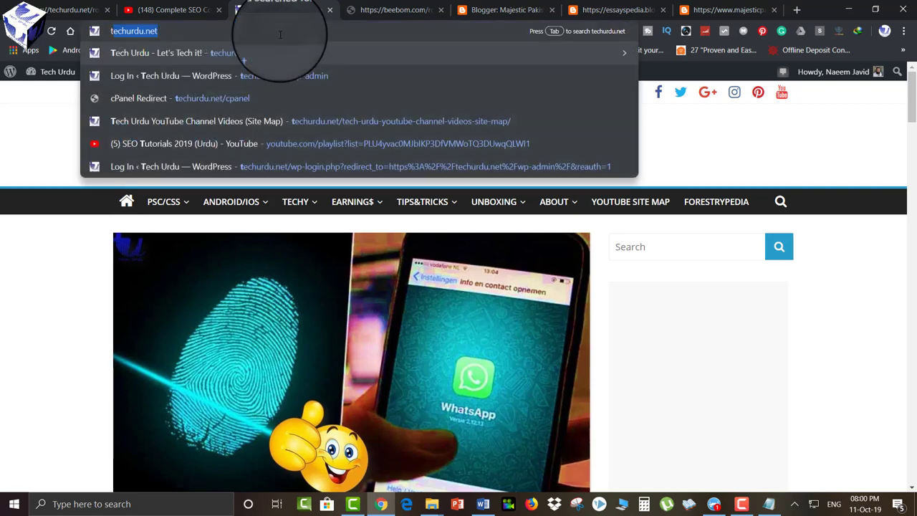
left_click(800, 10)
type("techurdu.net")
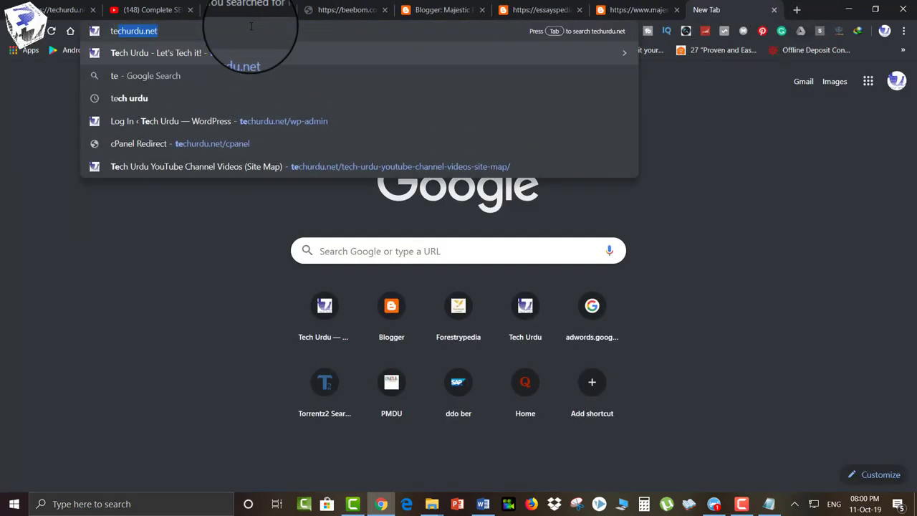
key("Right")
type("/c")
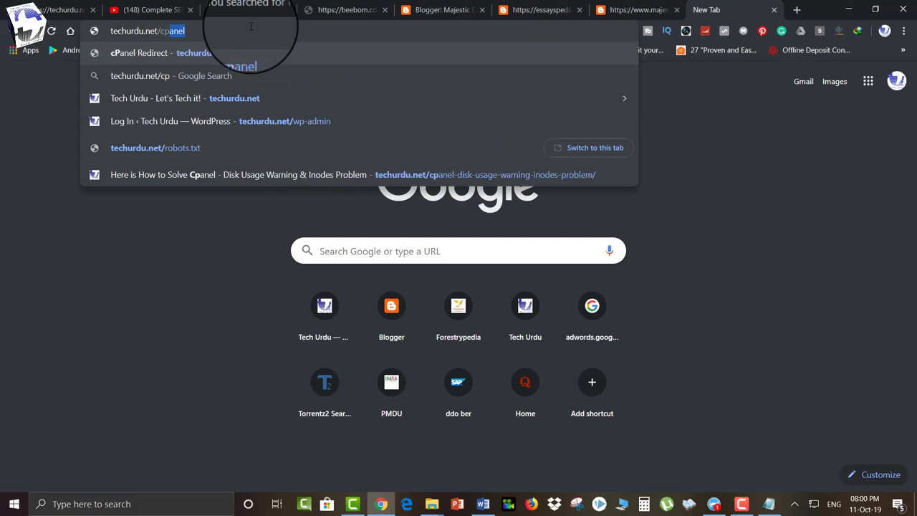
key("Return")
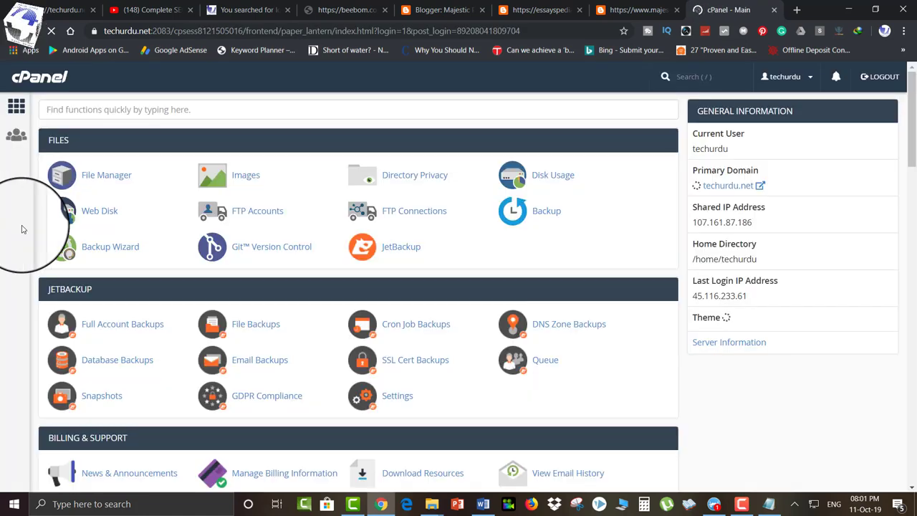
Glance back at Majestic Pakistan's robots.txt and open File Manager from Tech Urdu's cPanel
left_click(620, 9)
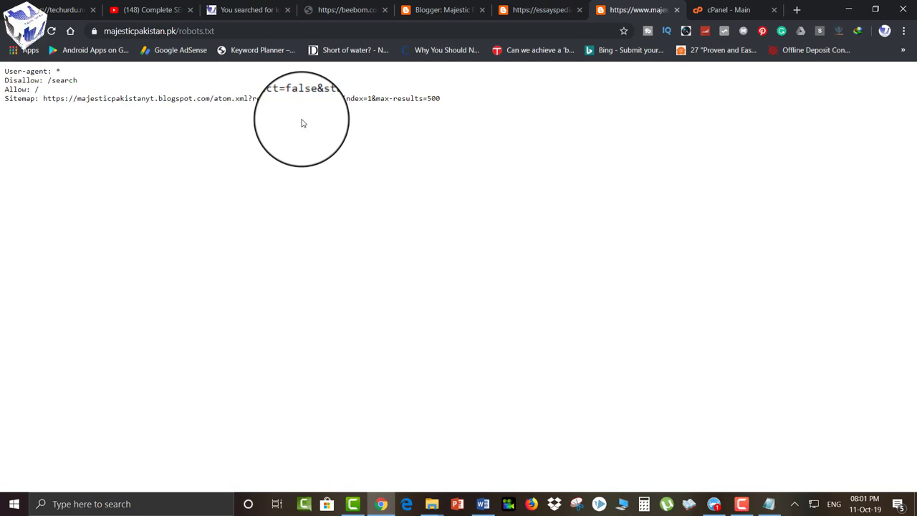
left_click(727, 10)
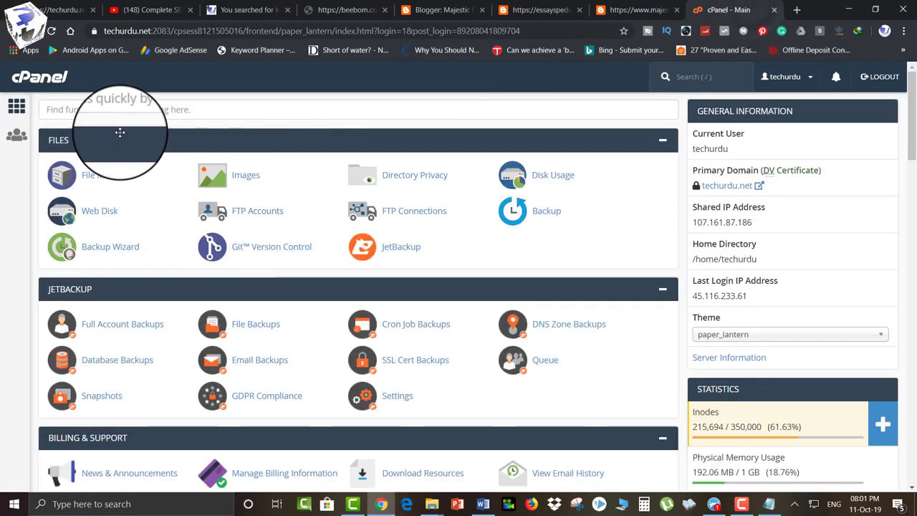
left_click(104, 175)
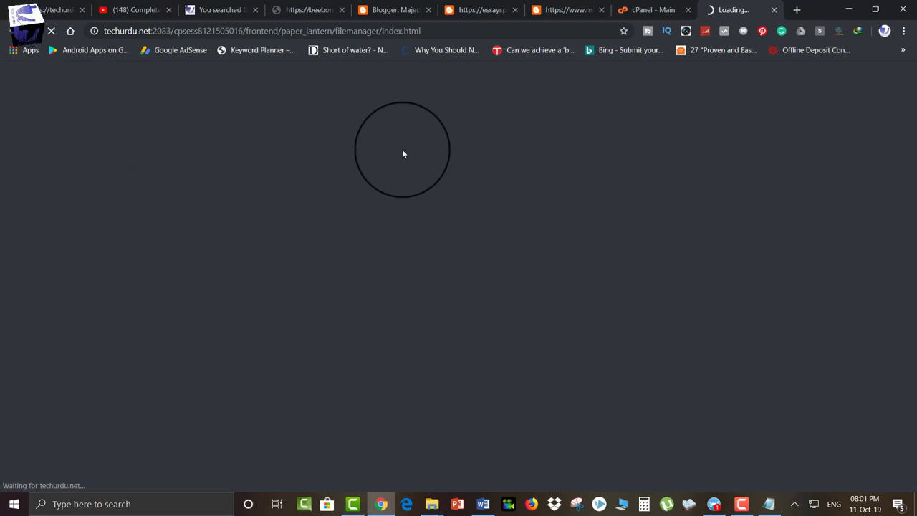
Load techurdu.net/robots.txt in the Tech Urdu tab to view its rules, and go back to the site's homepage
left_click(222, 10)
key("Return")
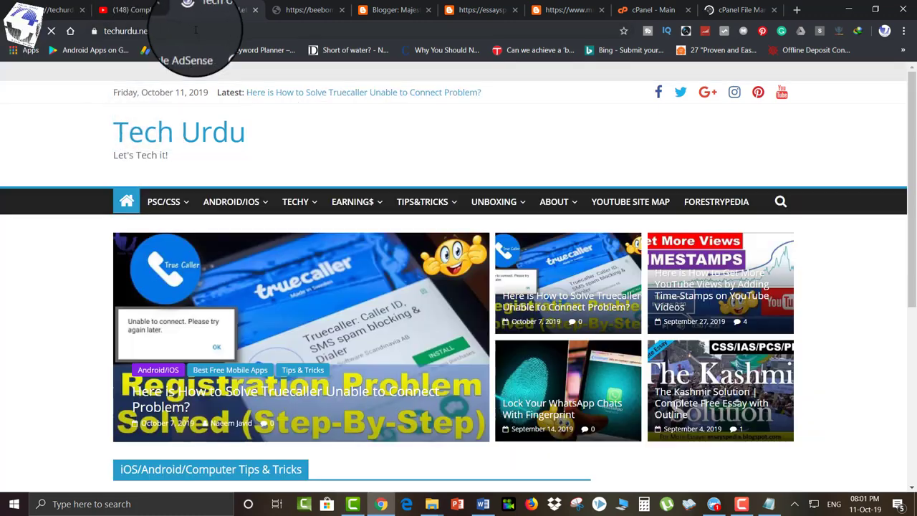
left_click(195, 30)
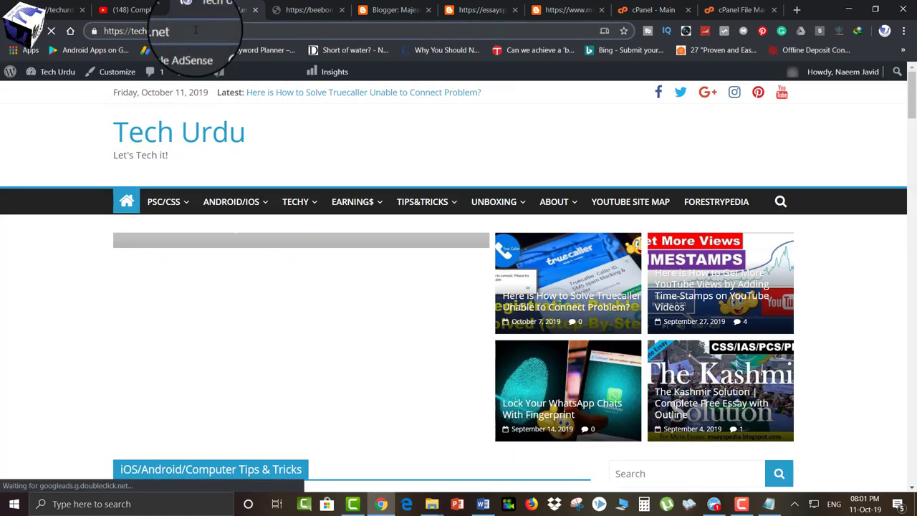
type("r")
key("BackSpace")
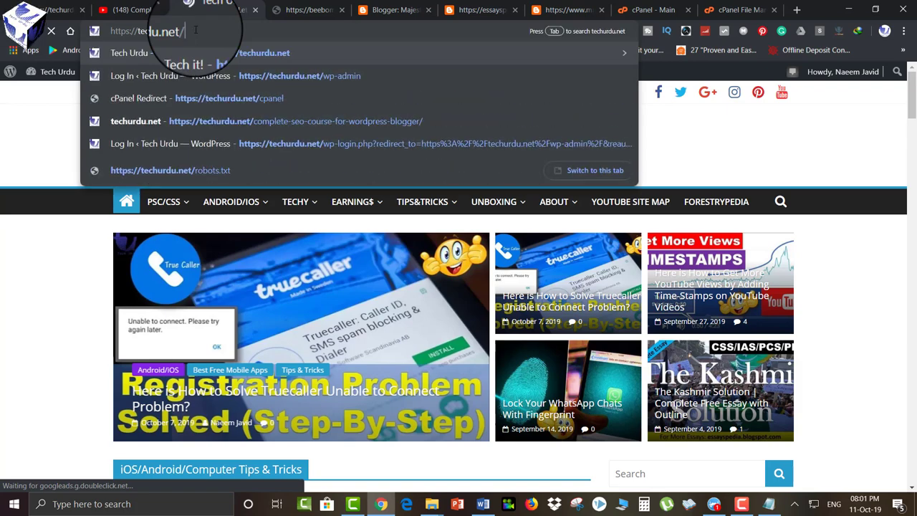
type("robots.txt")
key("Return")
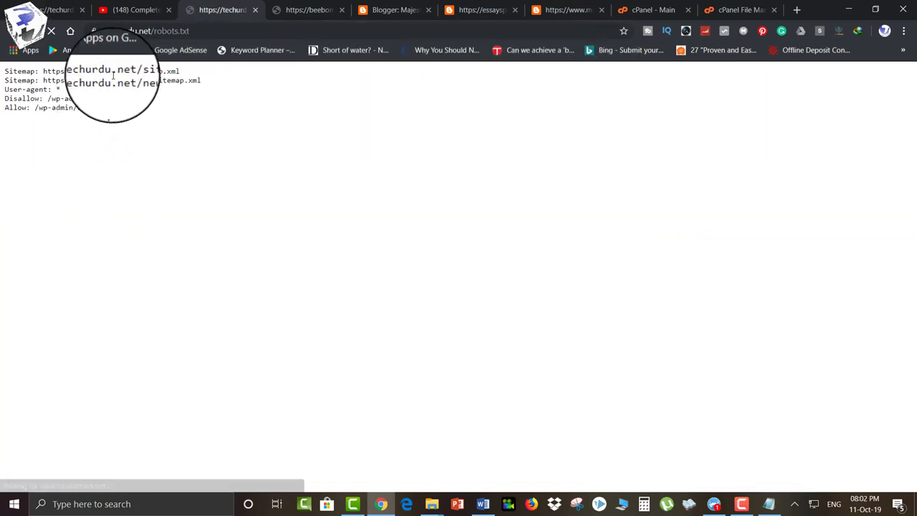
left_click(16, 31)
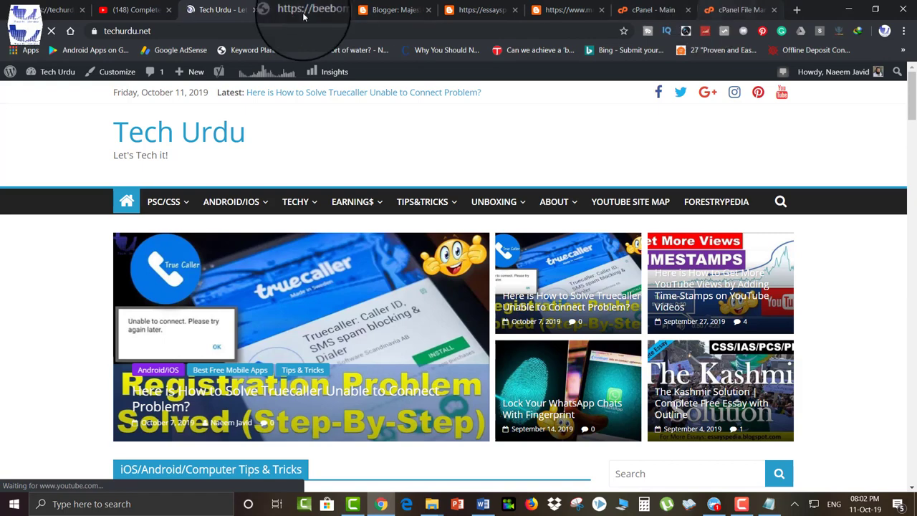
Compare the folders in File Manager's home directory with the techurdu.net root address
left_click(722, 10)
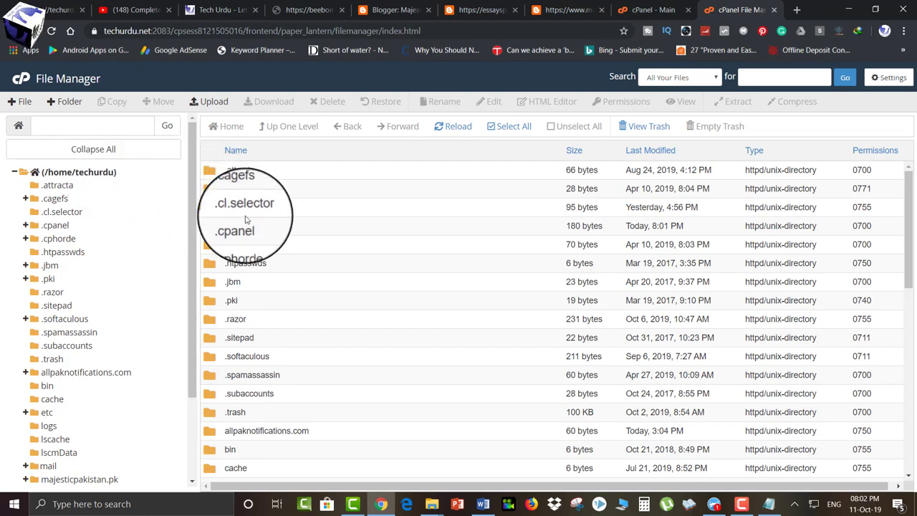
scroll(251, 280, "down", 1)
scroll(251, 281, "down", 1)
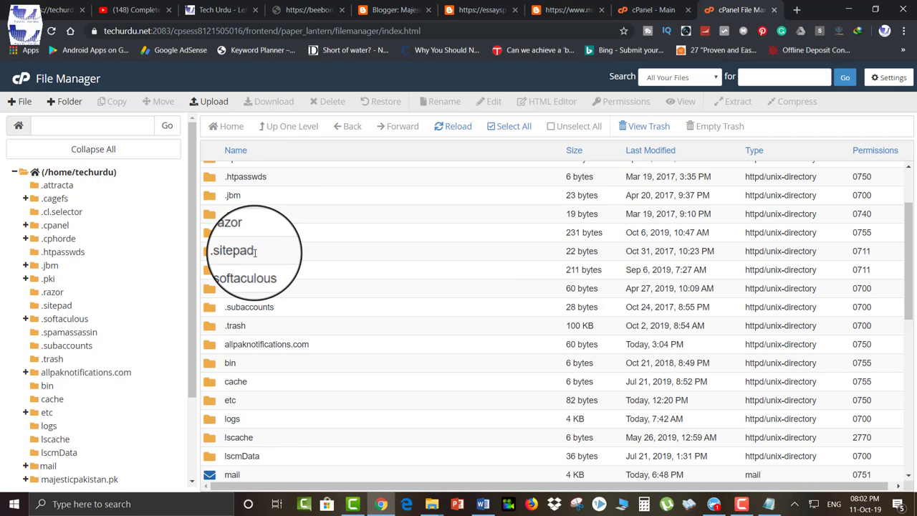
left_click(208, 10)
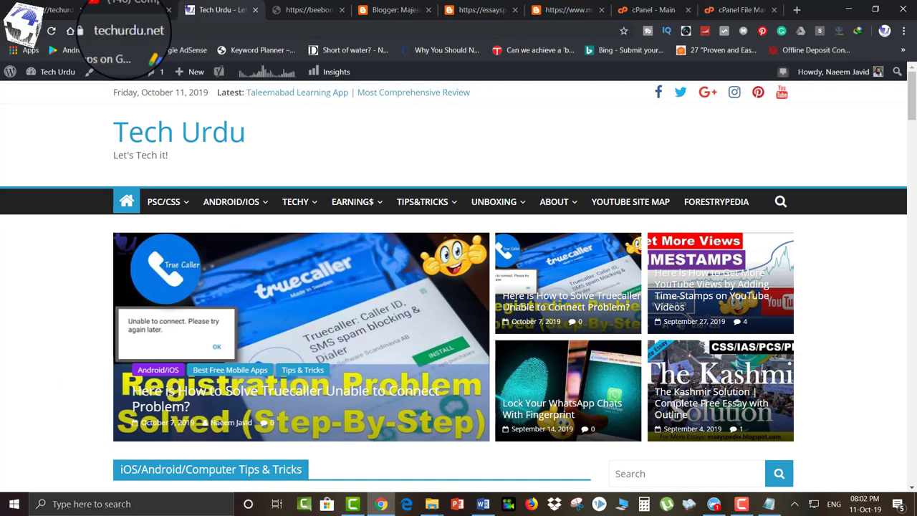
left_click(125, 30)
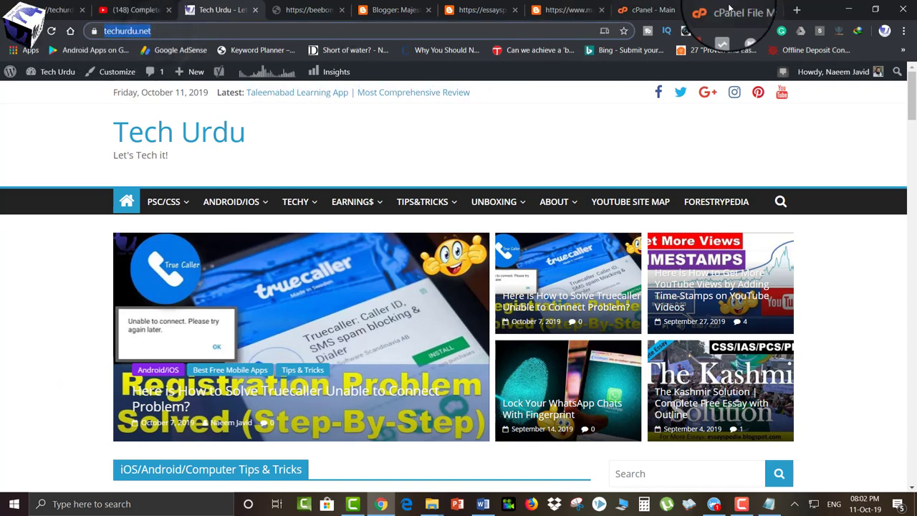
left_click(729, 9)
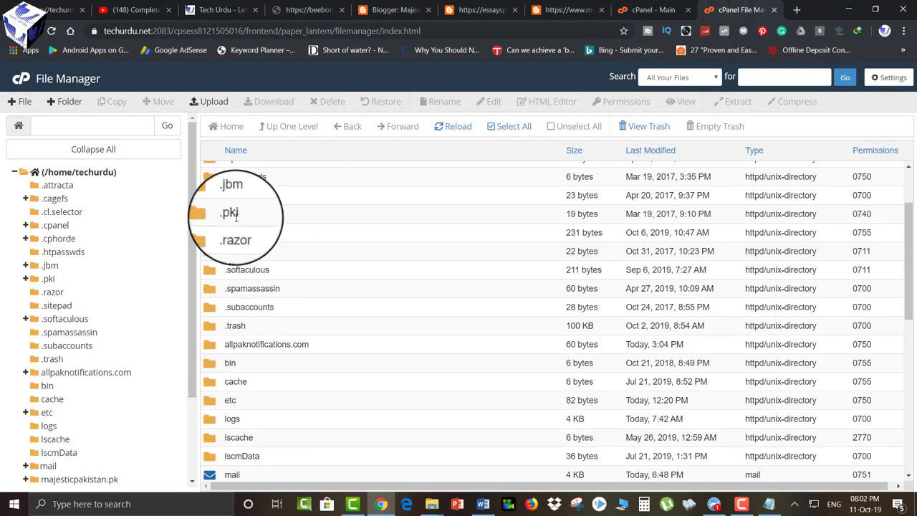
Try to open a robots.txt from a subfolder at techurdu.net/razor/robots.txt
left_click(215, 9)
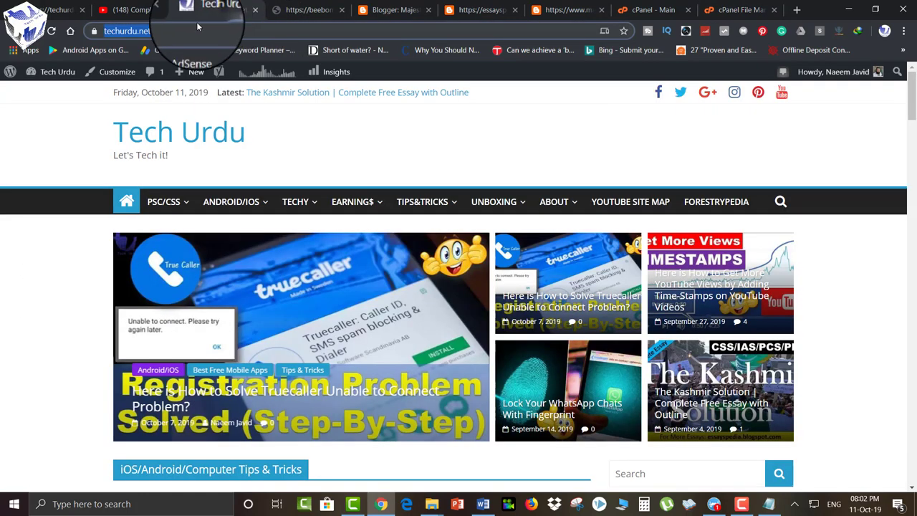
left_click(174, 32)
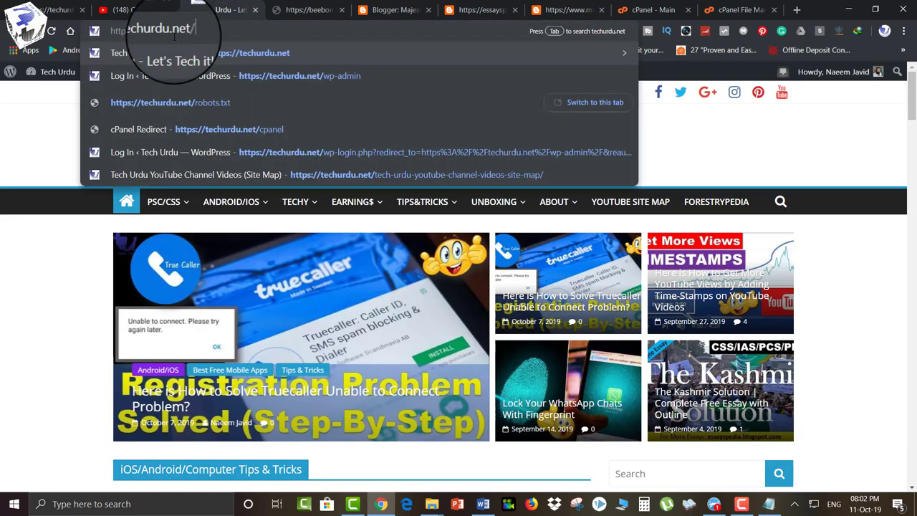
type("rra")
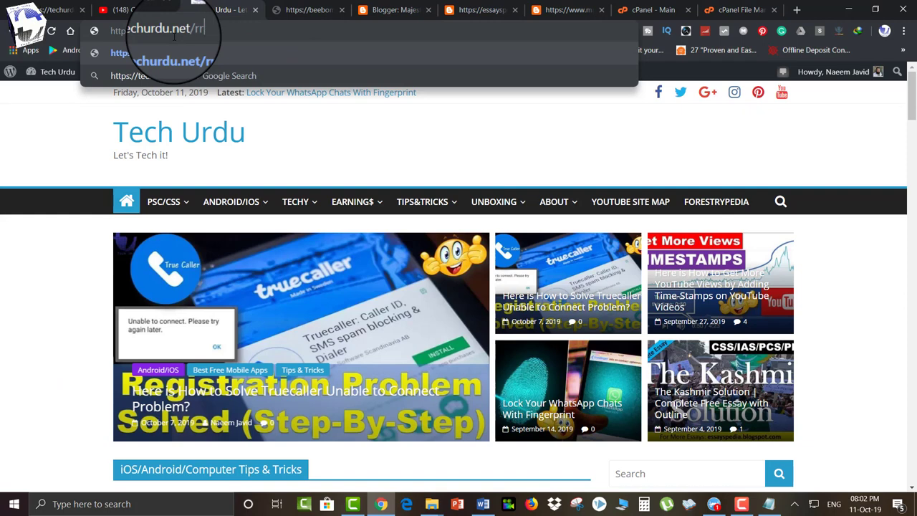
key("BackSpace")
type("azo")
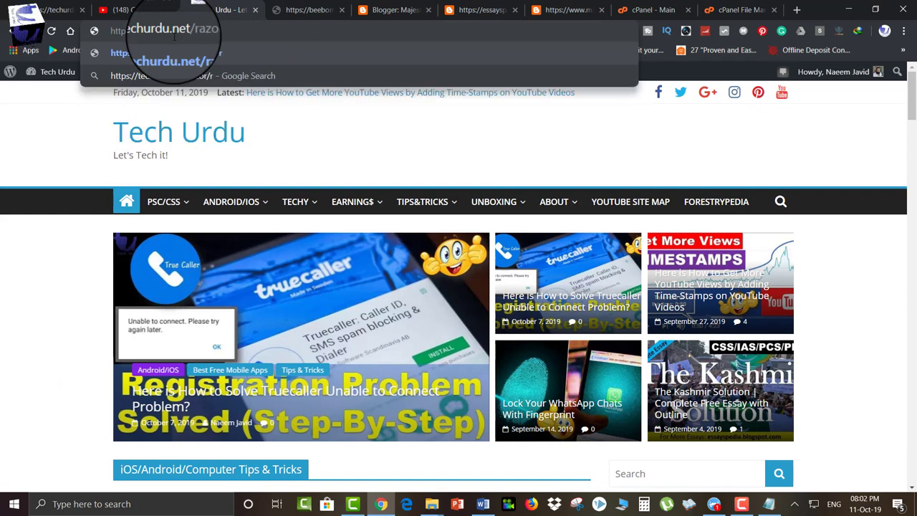
type("r/robots.txt")
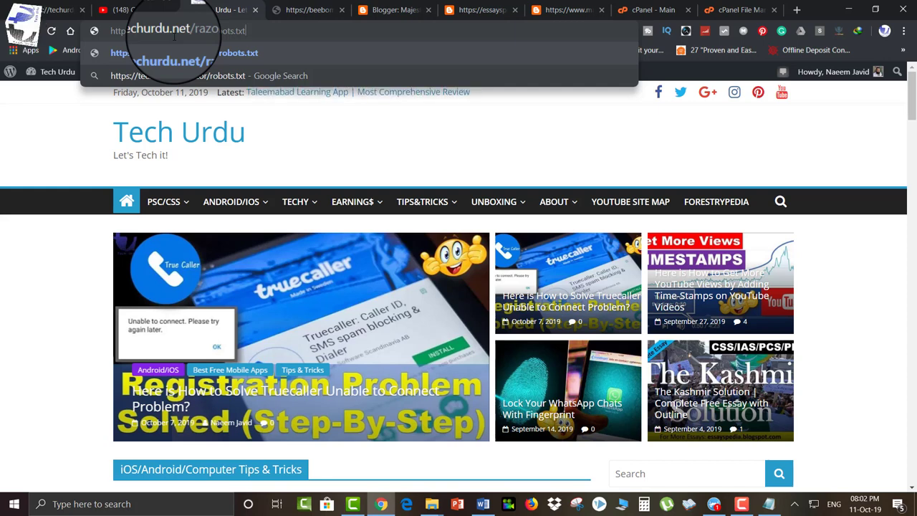
key("Return")
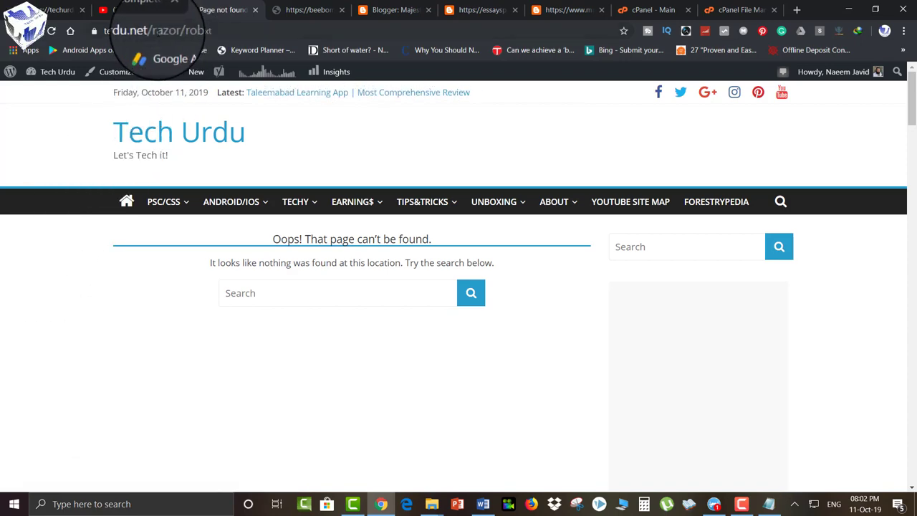
Look through the folders and files in Tech Urdu's File Manager home directory for the site's root-level files
left_click(734, 10)
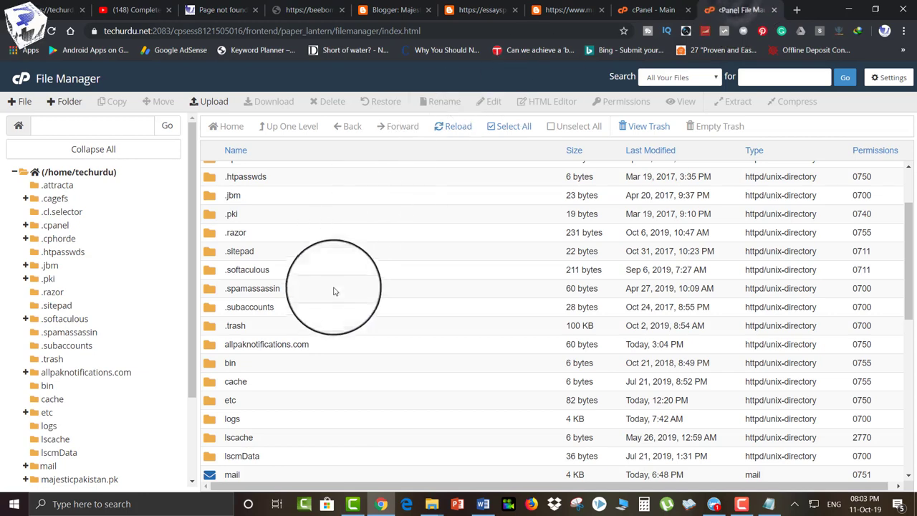
scroll(333, 293, "down", 1)
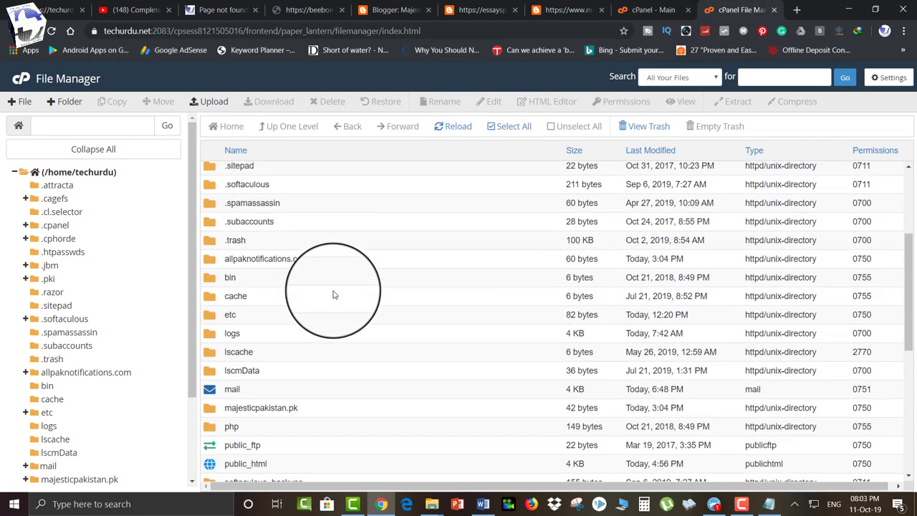
scroll(333, 294, "up", 2)
scroll(333, 293, "down", 6)
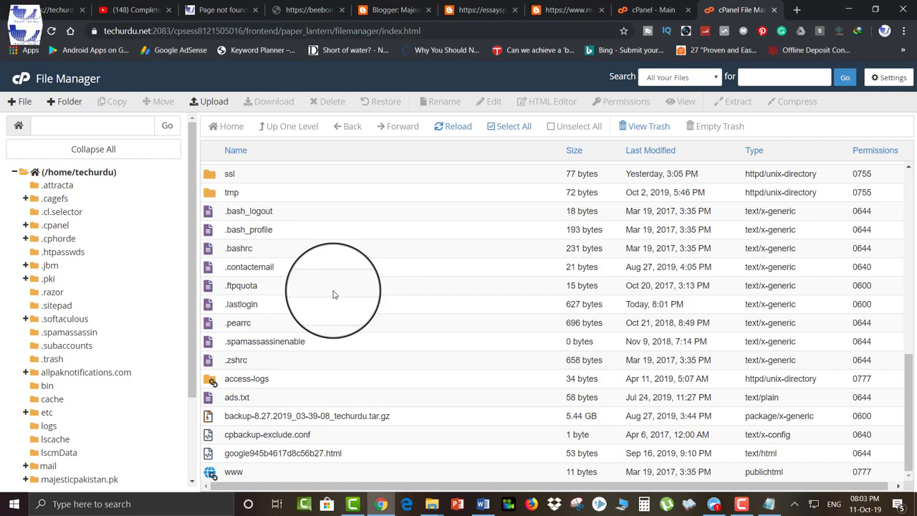
scroll(333, 293, "up", 2)
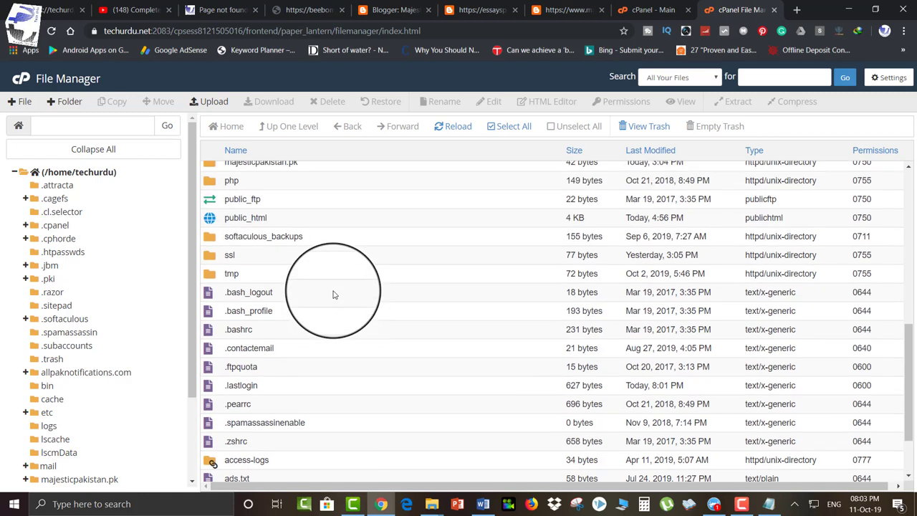
scroll(333, 294, "down", 2)
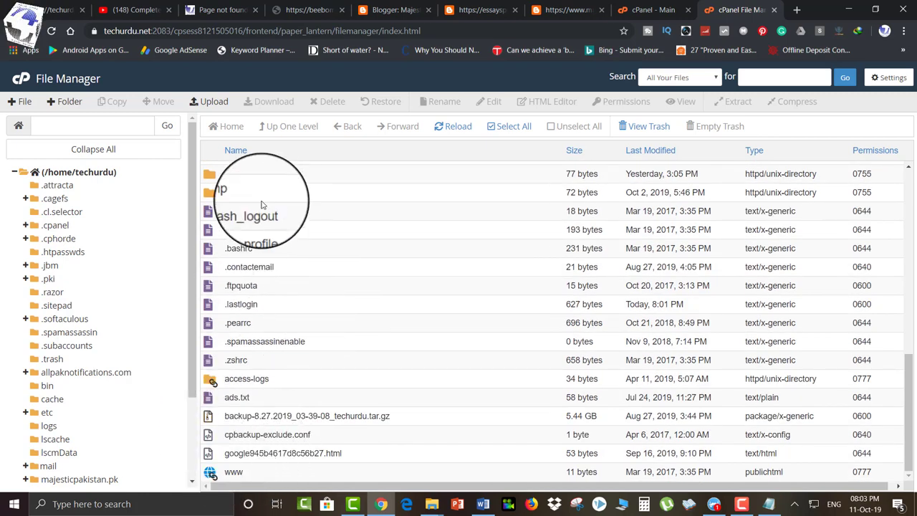
Remove the razor subfolder from the Tech Urdu page address and load techurdu.net/robots.txt
left_click(221, 10)
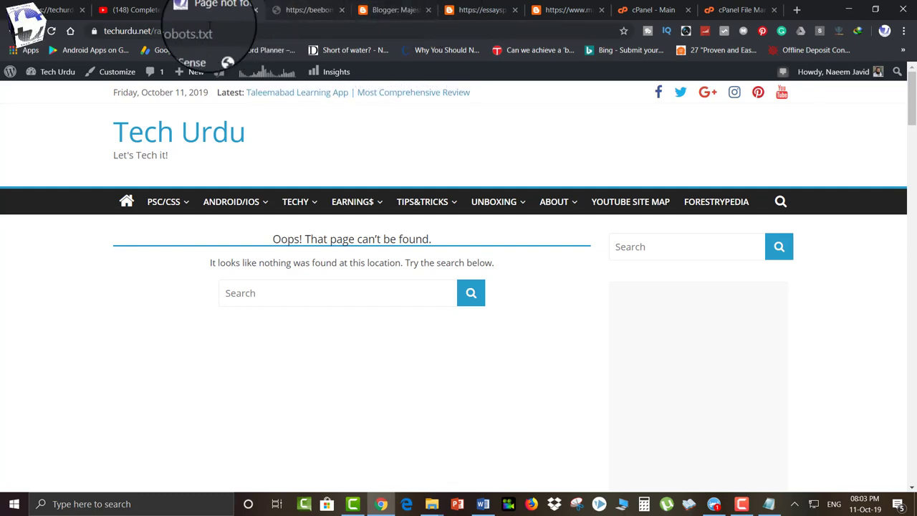
double_click(163, 31)
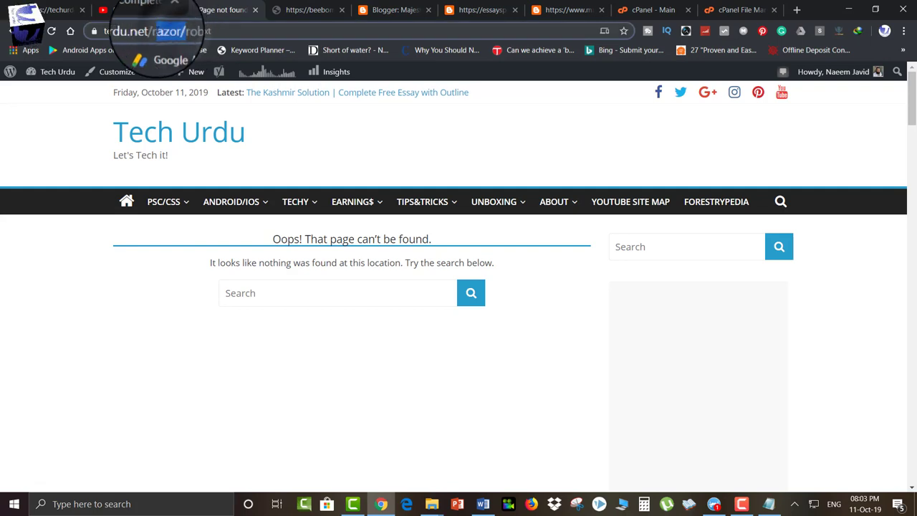
key("BackSpace")
key("Return")
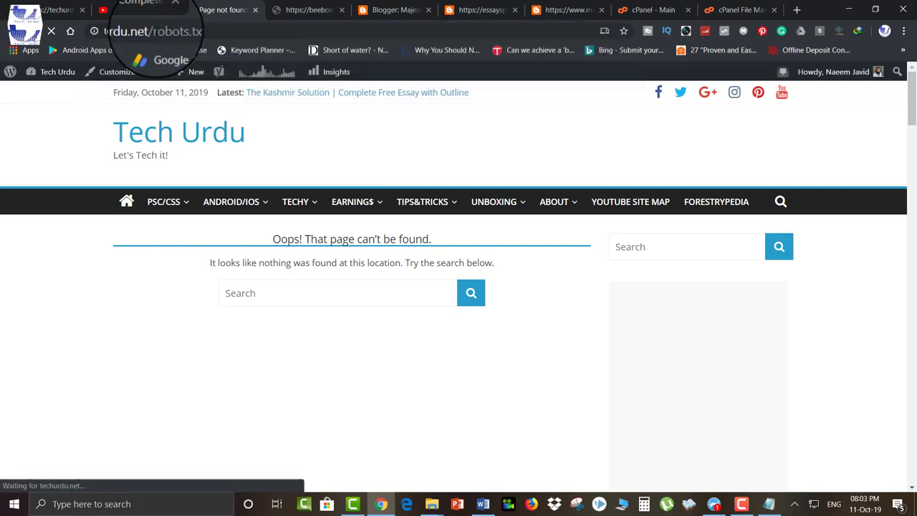
Copy all of Tech Urdu's robots.txt rules and replace the Majestic Pakistan rules in the untitled Notepad document with them
left_click_drag(160, 129, 2, 73)
key("ctrl+c")
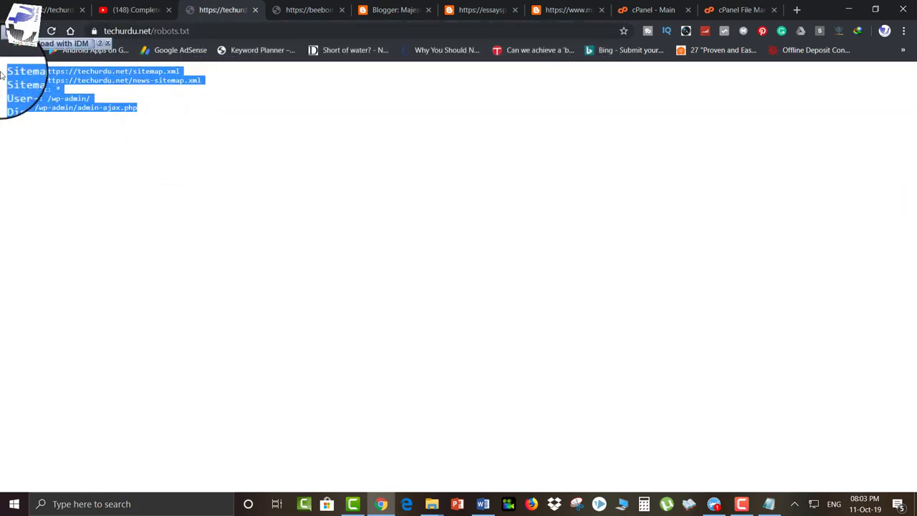
left_click(769, 504)
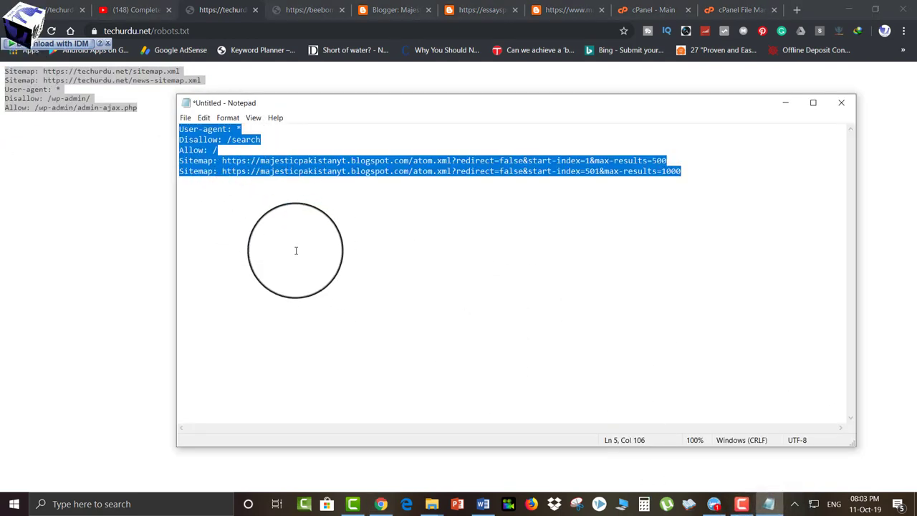
key("BackSpace")
key("ctrl+v")
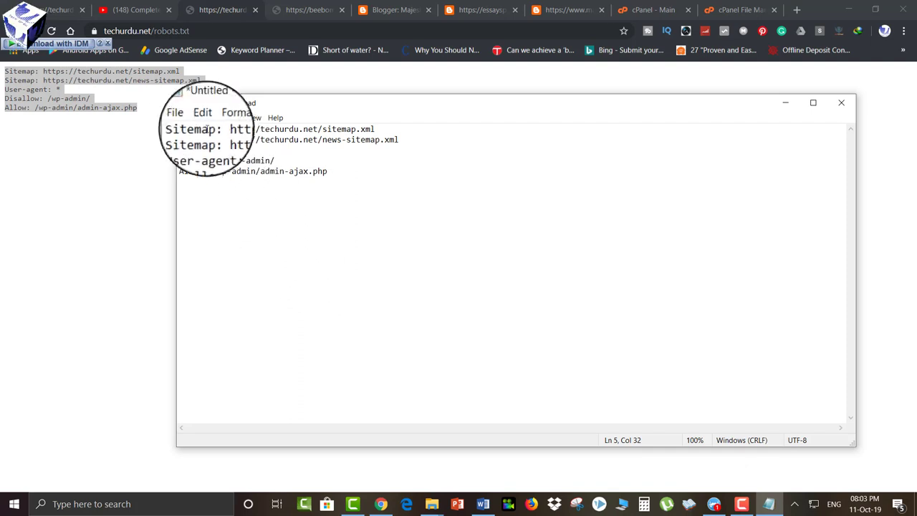
Save the Notepad document to the Desktop as robots.txt
left_click(185, 118)
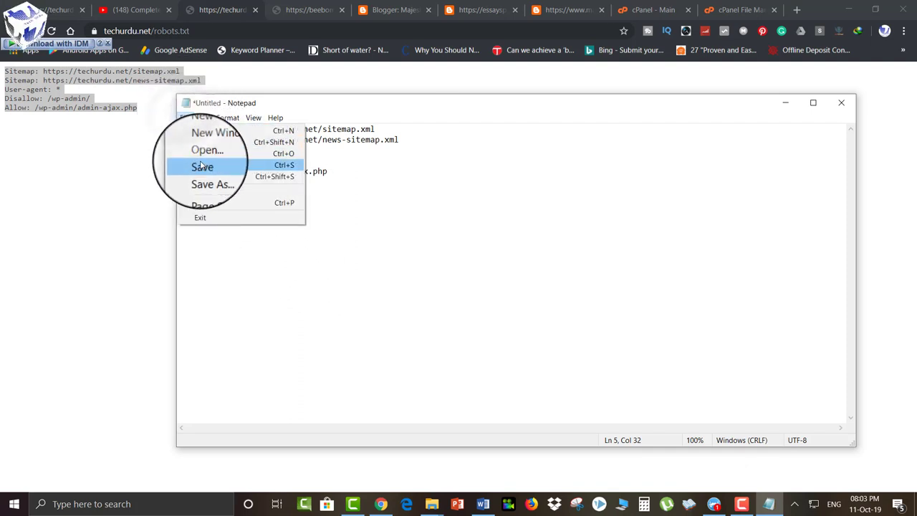
left_click(200, 166)
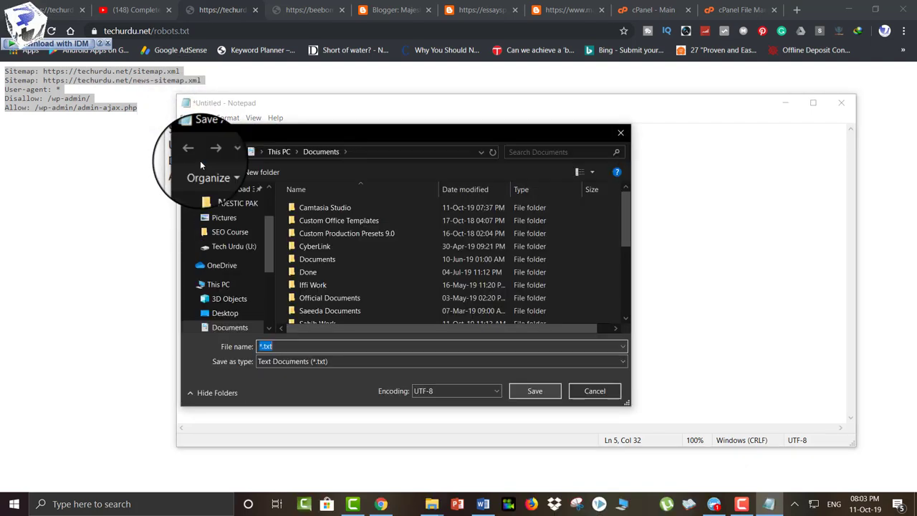
type("robo")
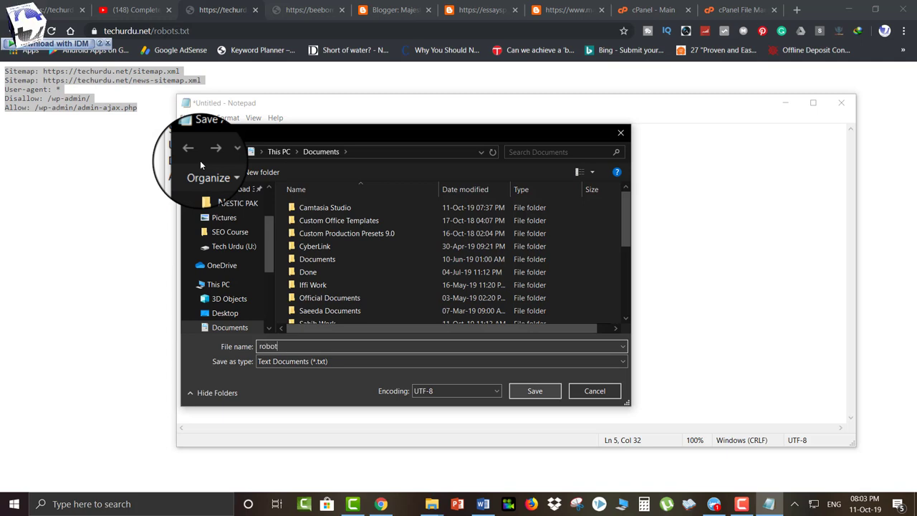
type("txt")
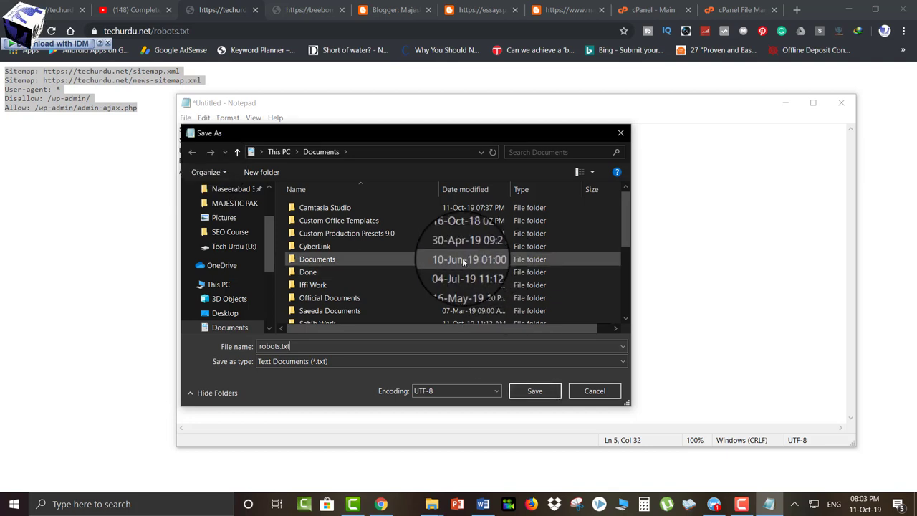
left_click_drag(271, 237, 269, 187)
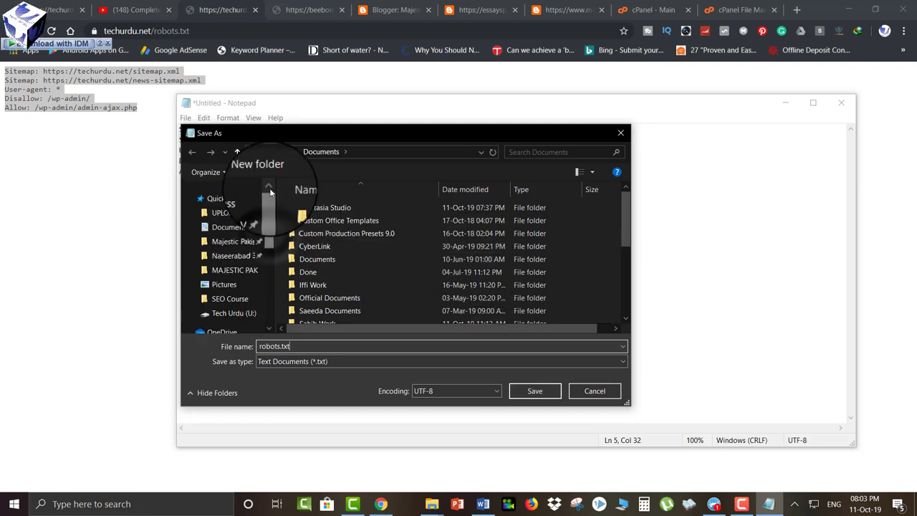
scroll(232, 290, "down", 1)
left_click(229, 286)
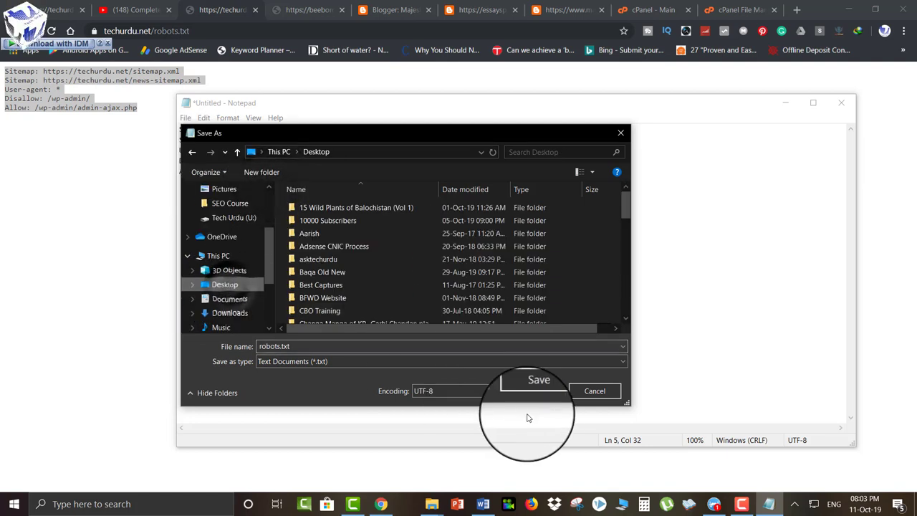
left_click(536, 391)
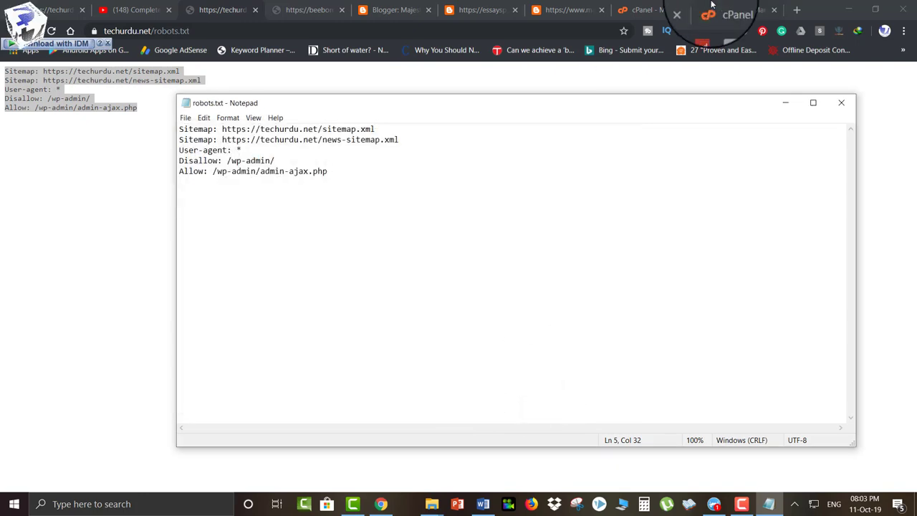
Upload robots.txt from the Desktop to /home/techurdu through cPanel File Manager
left_click(729, 10)
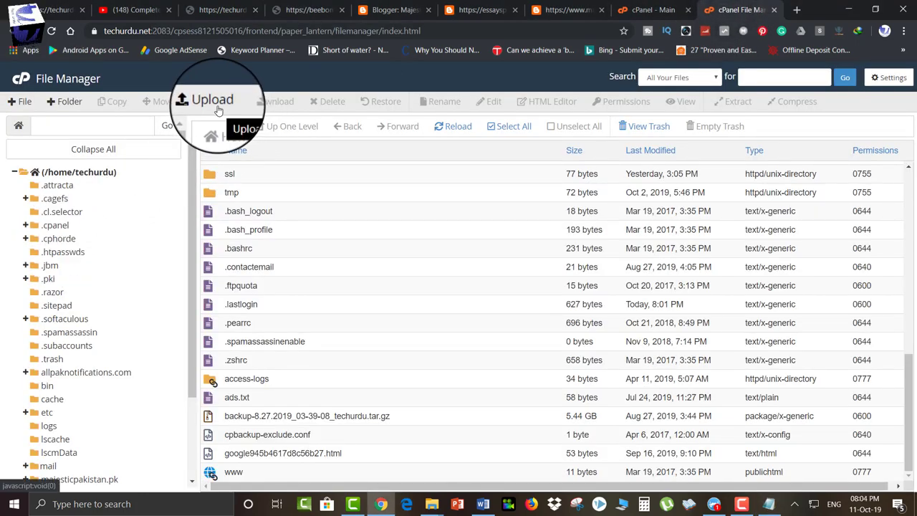
left_click(212, 101)
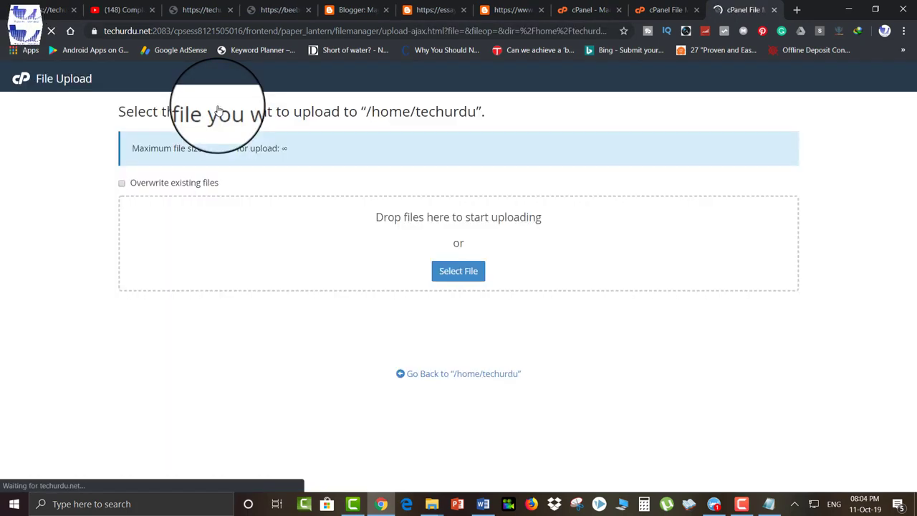
left_click(459, 272)
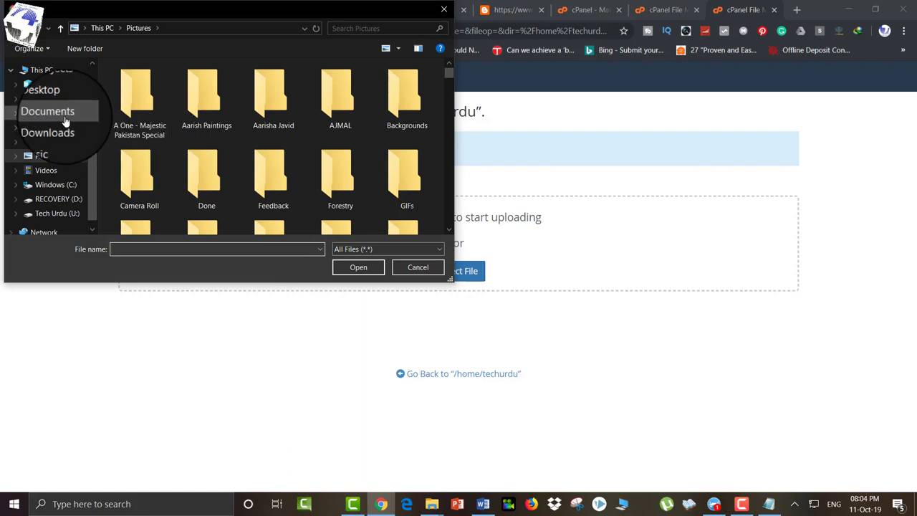
scroll(65, 144, "up", 3)
left_click(45, 176)
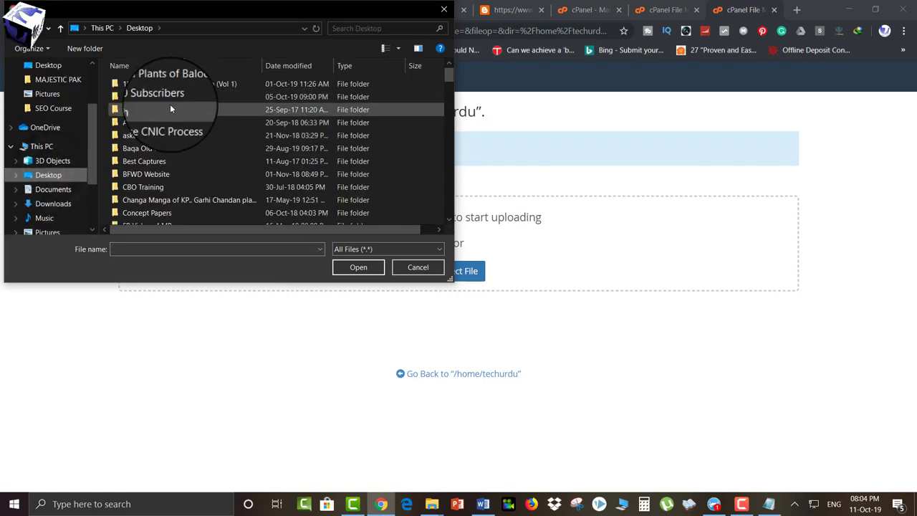
key("r")
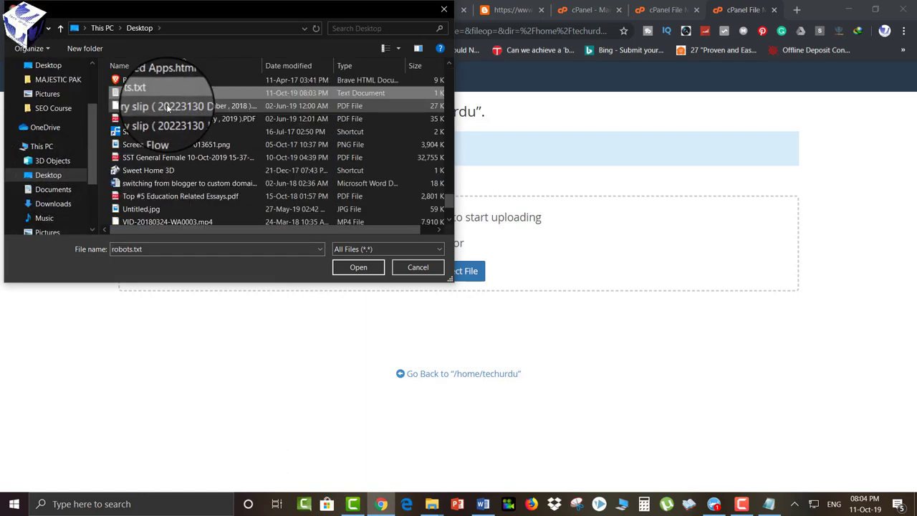
double_click(141, 94)
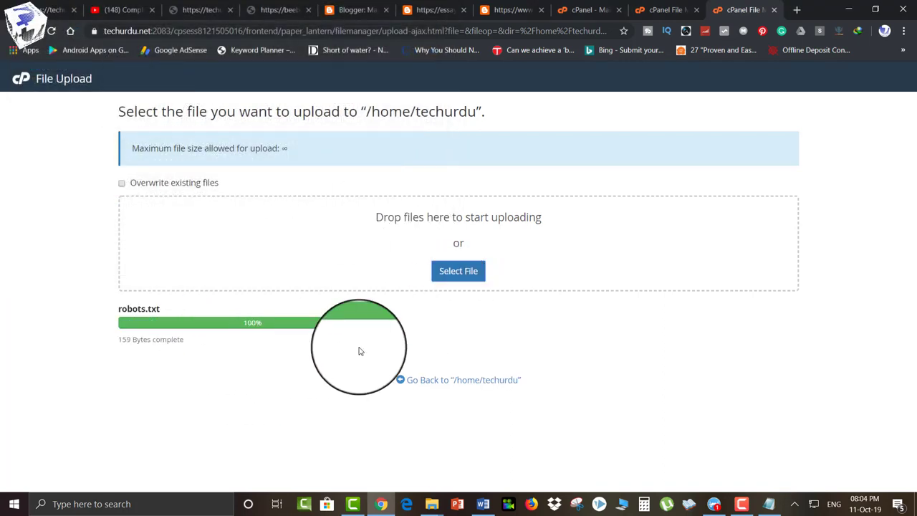
Return to the /home/techurdu listing and select the uploaded robots.txt file
left_click(439, 386)
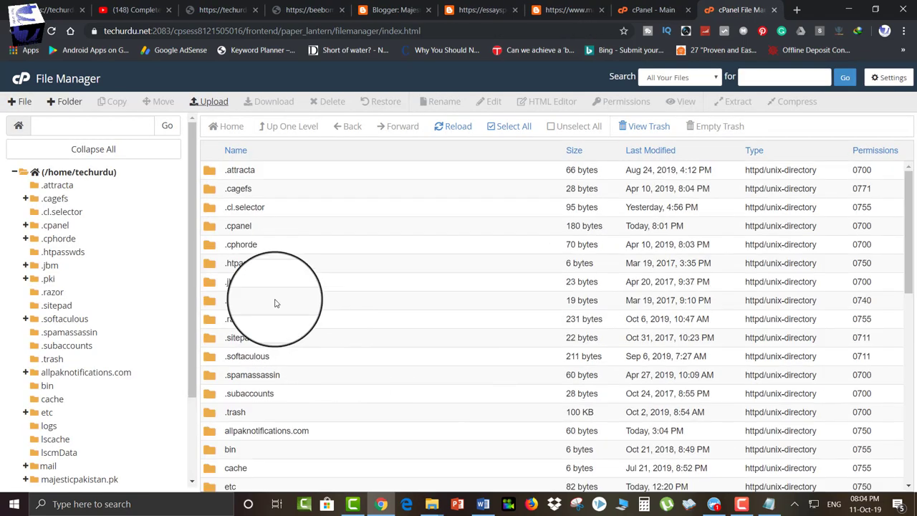
scroll(275, 303, "down", 10)
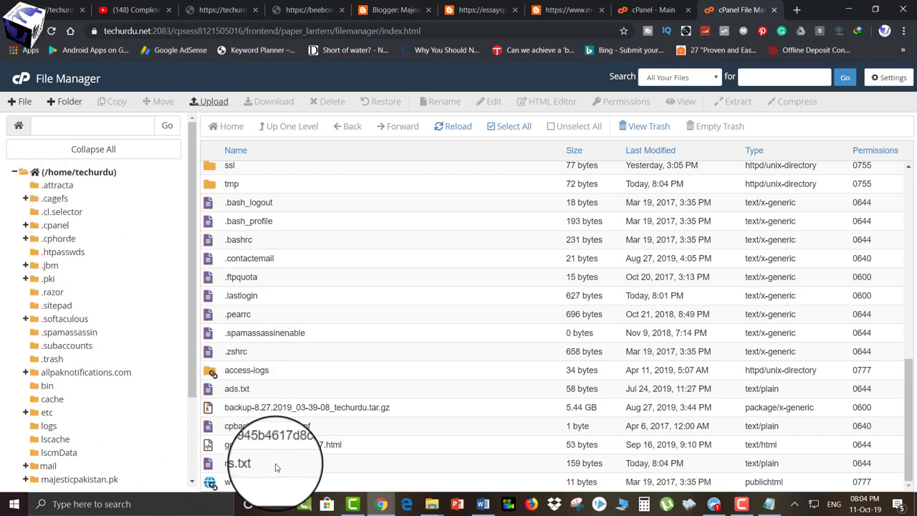
left_click(226, 463)
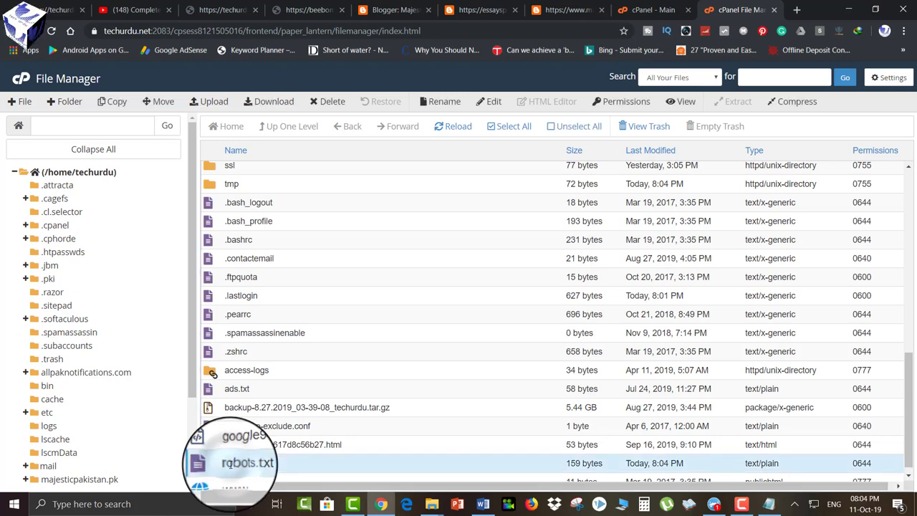